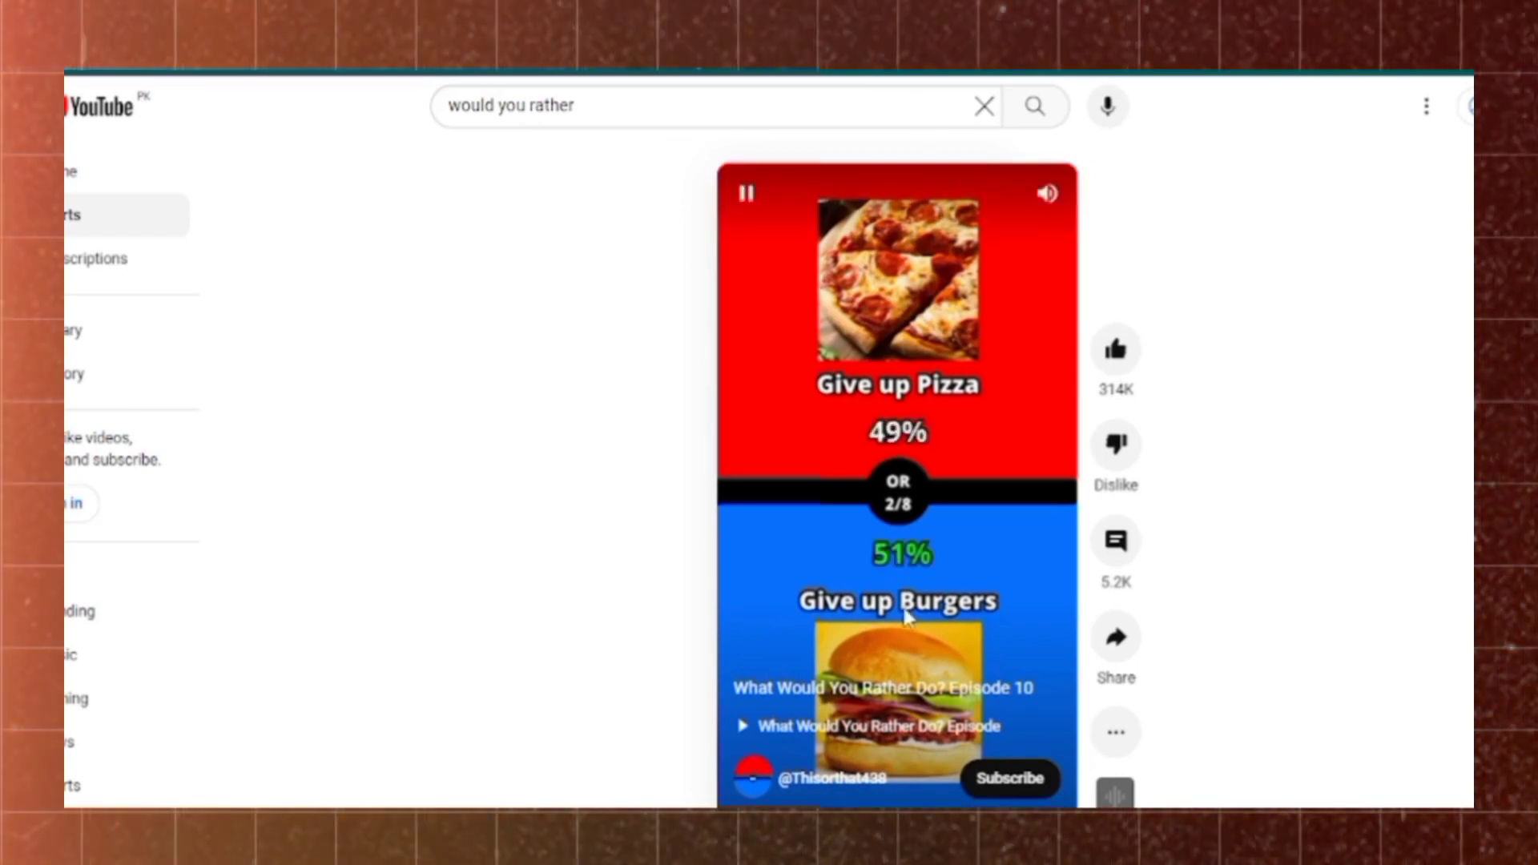
# Browse the "would you rather" Shorts on YouTube as examples of the video format.
pyautogui.scroll(-1, 906, 617)
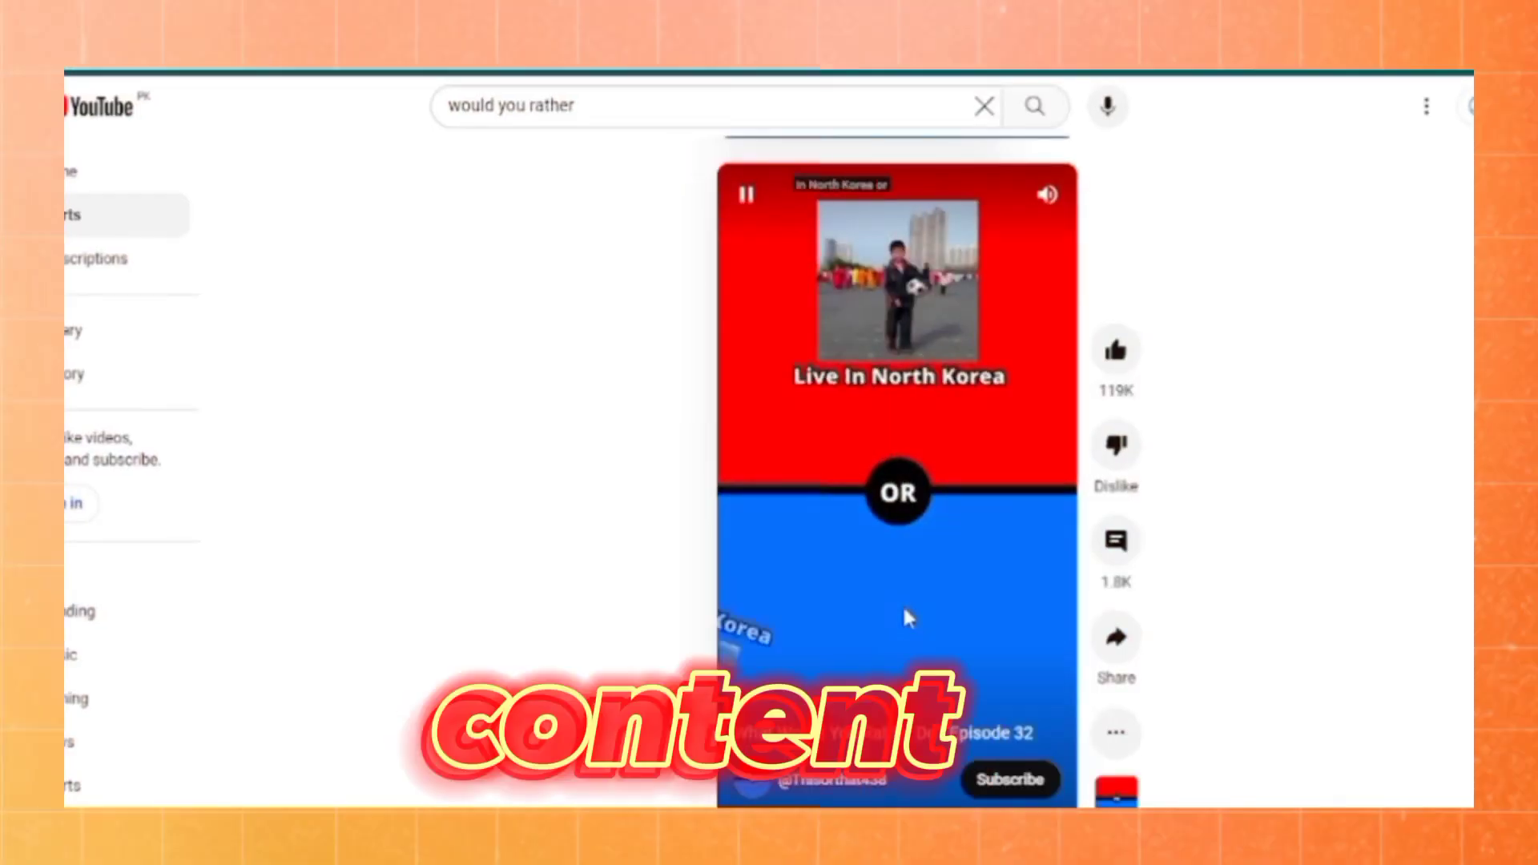
pyautogui.scroll(-1, 905, 617)
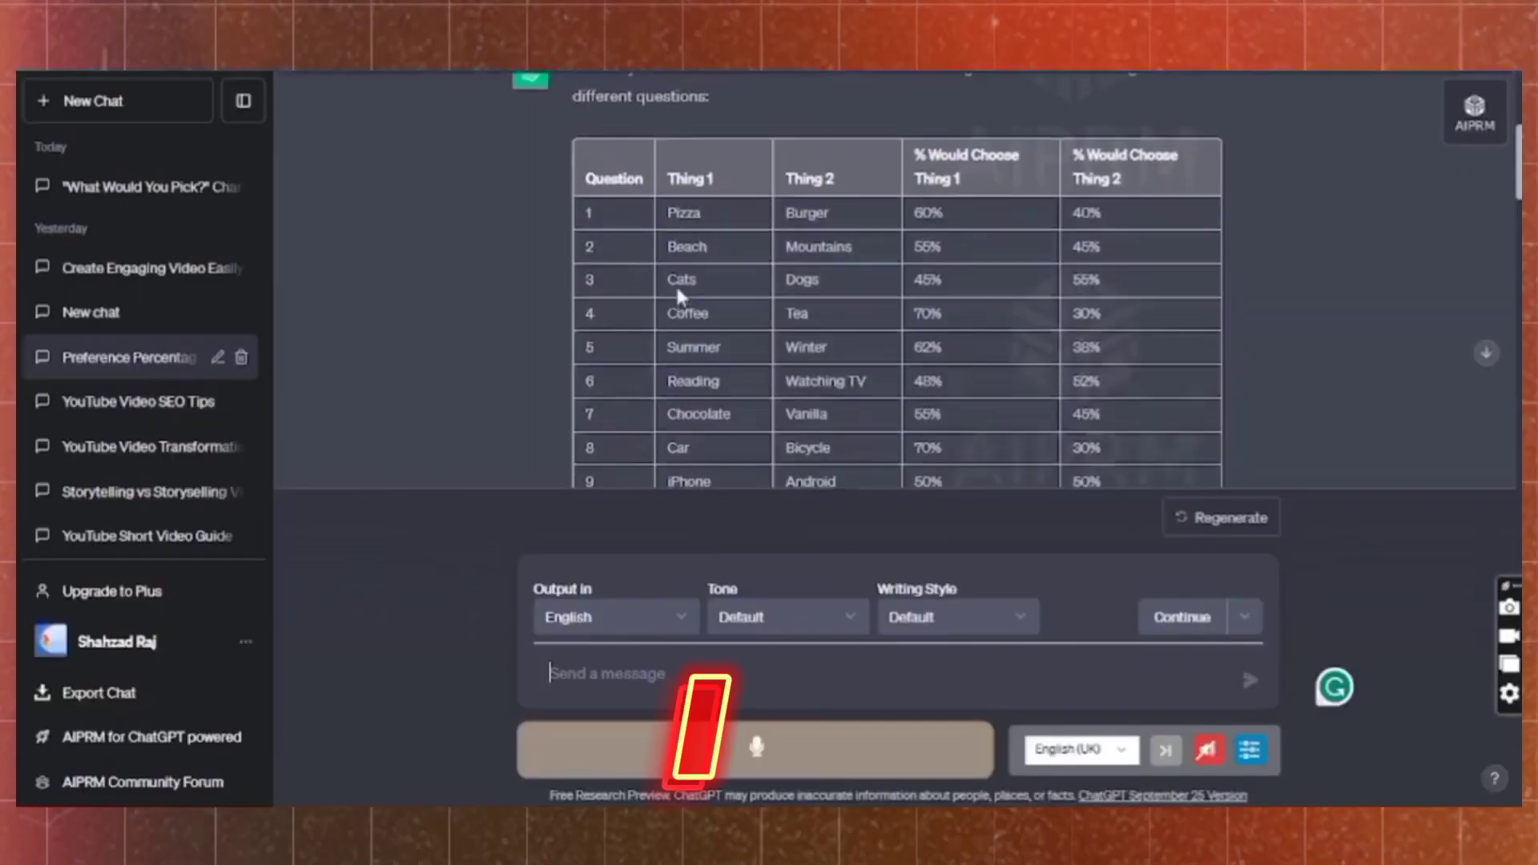
# In ChatGPT, hide the chat sidebar and review the prompt requesting a 50-question "What Would You Pick?" chart.
pyautogui.scroll(4, 675, 284)
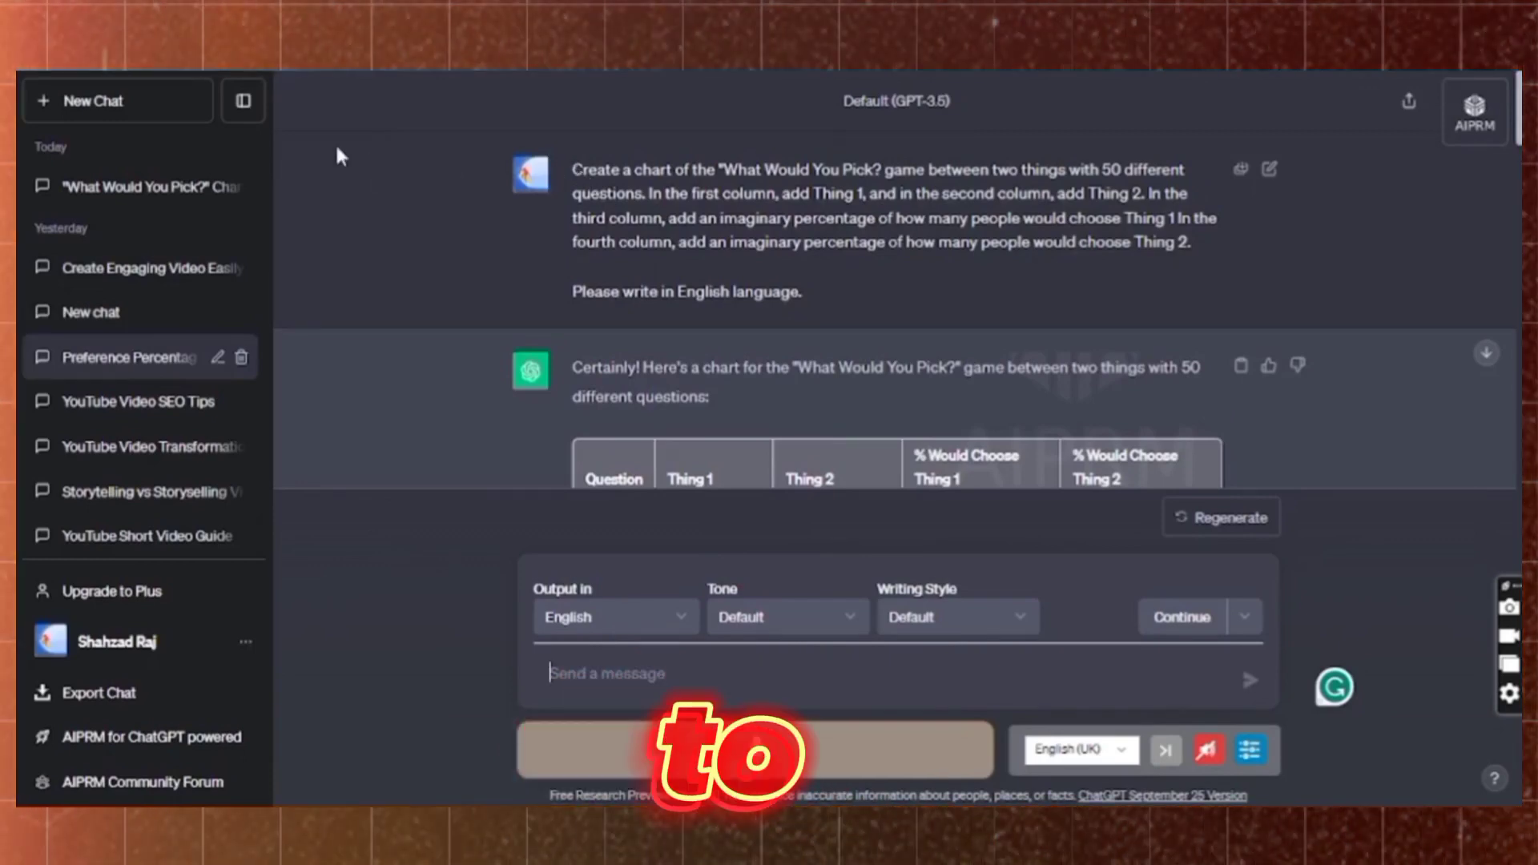
pyautogui.click(243, 100)
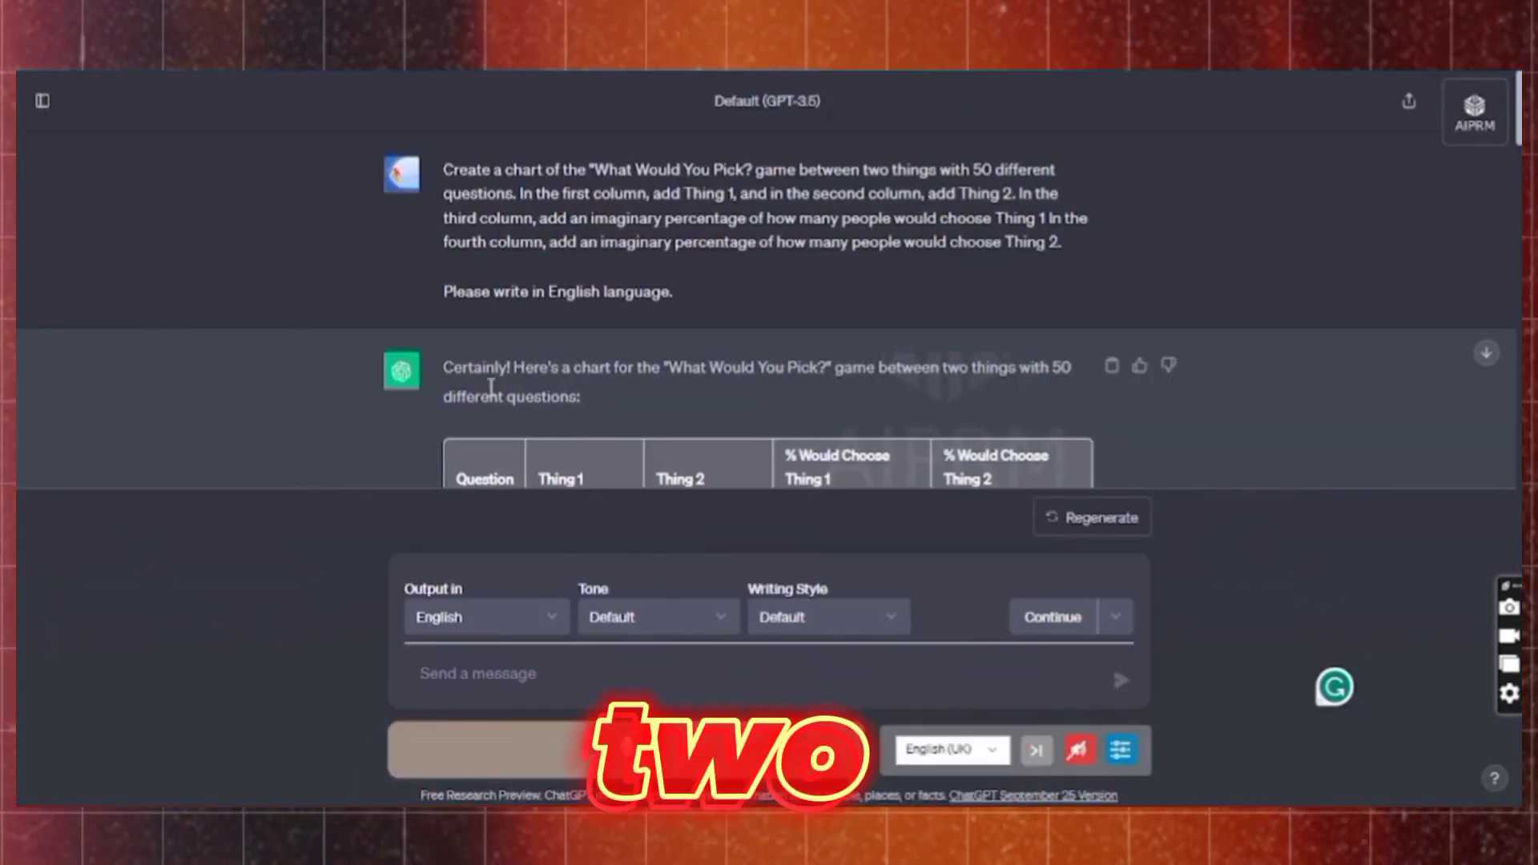
pyautogui.scroll(-20, 491, 387)
pyautogui.scroll(20, 490, 389)
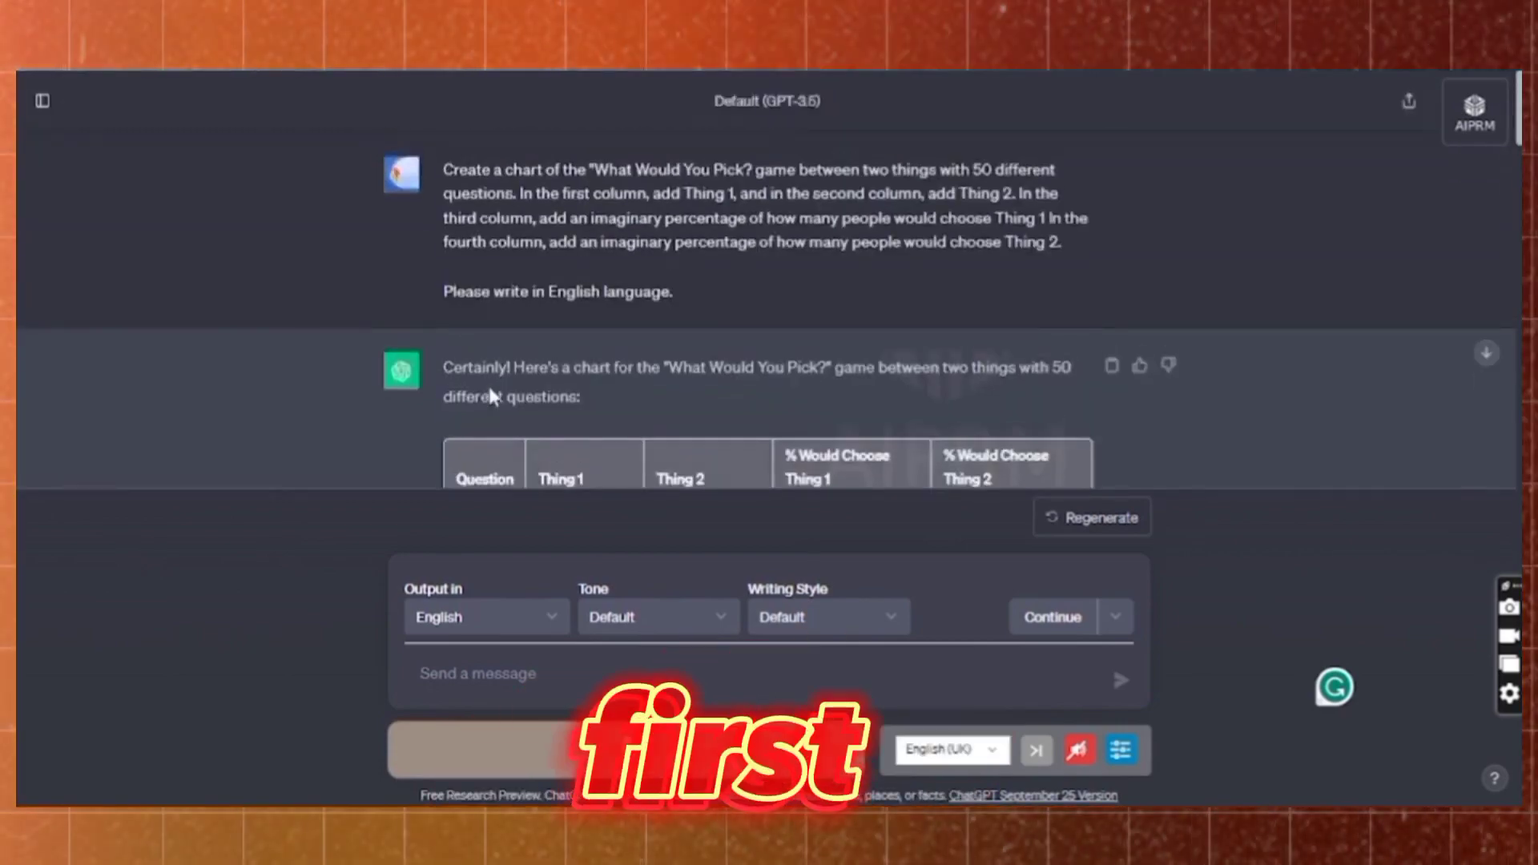
pyautogui.scroll(-20, 487, 383)
pyautogui.scroll(20, 487, 383)
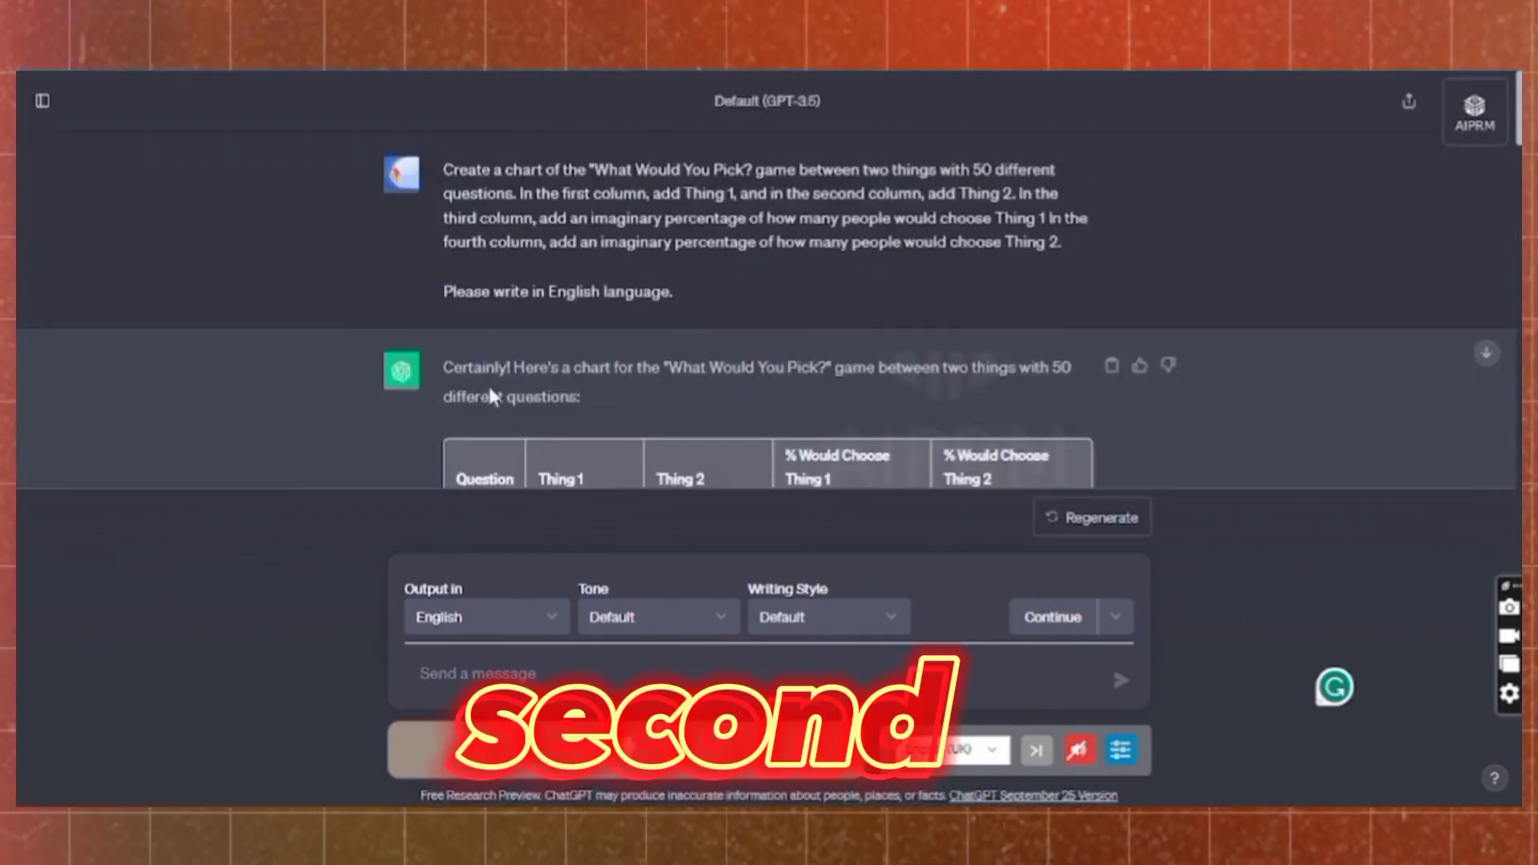
pyautogui.moveTo(443, 170); pyautogui.dragTo(757, 346)
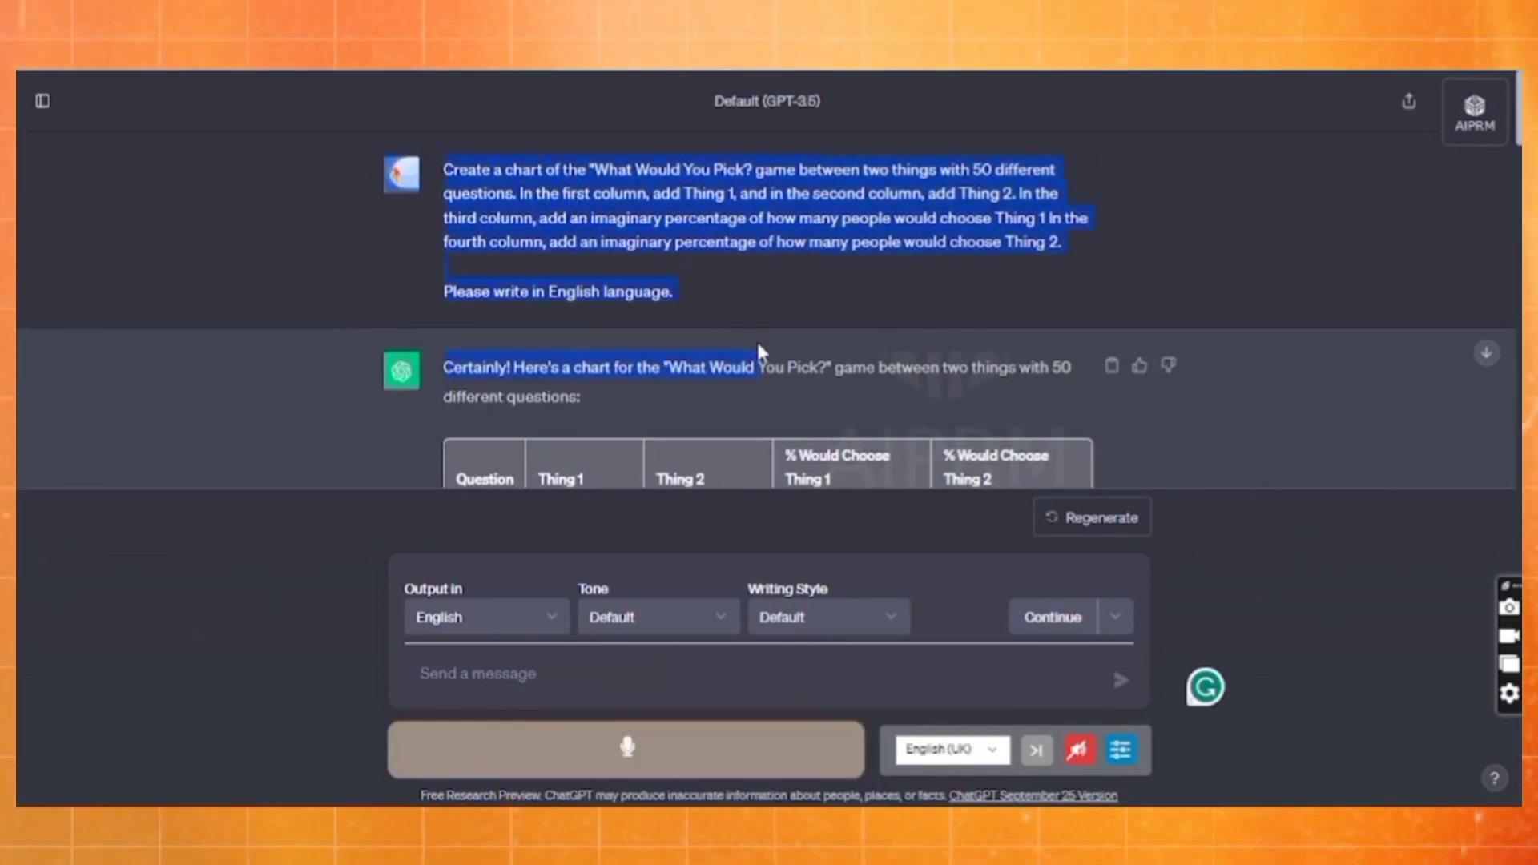
pyautogui.click(849, 314)
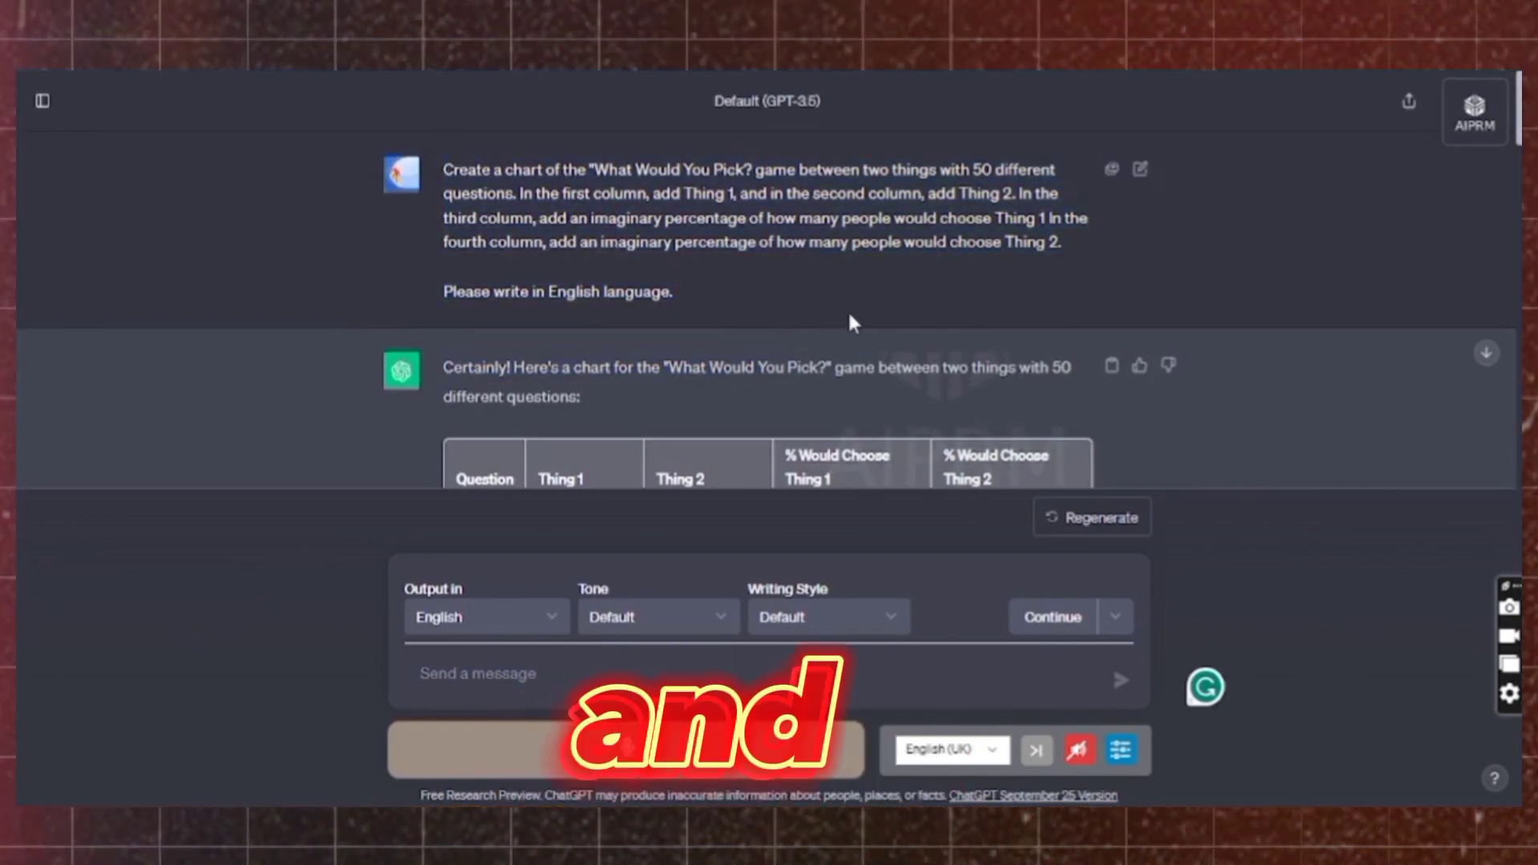
# Read through the generated chart of paired choices and their percentages.
pyautogui.scroll(-3, 765, 290)
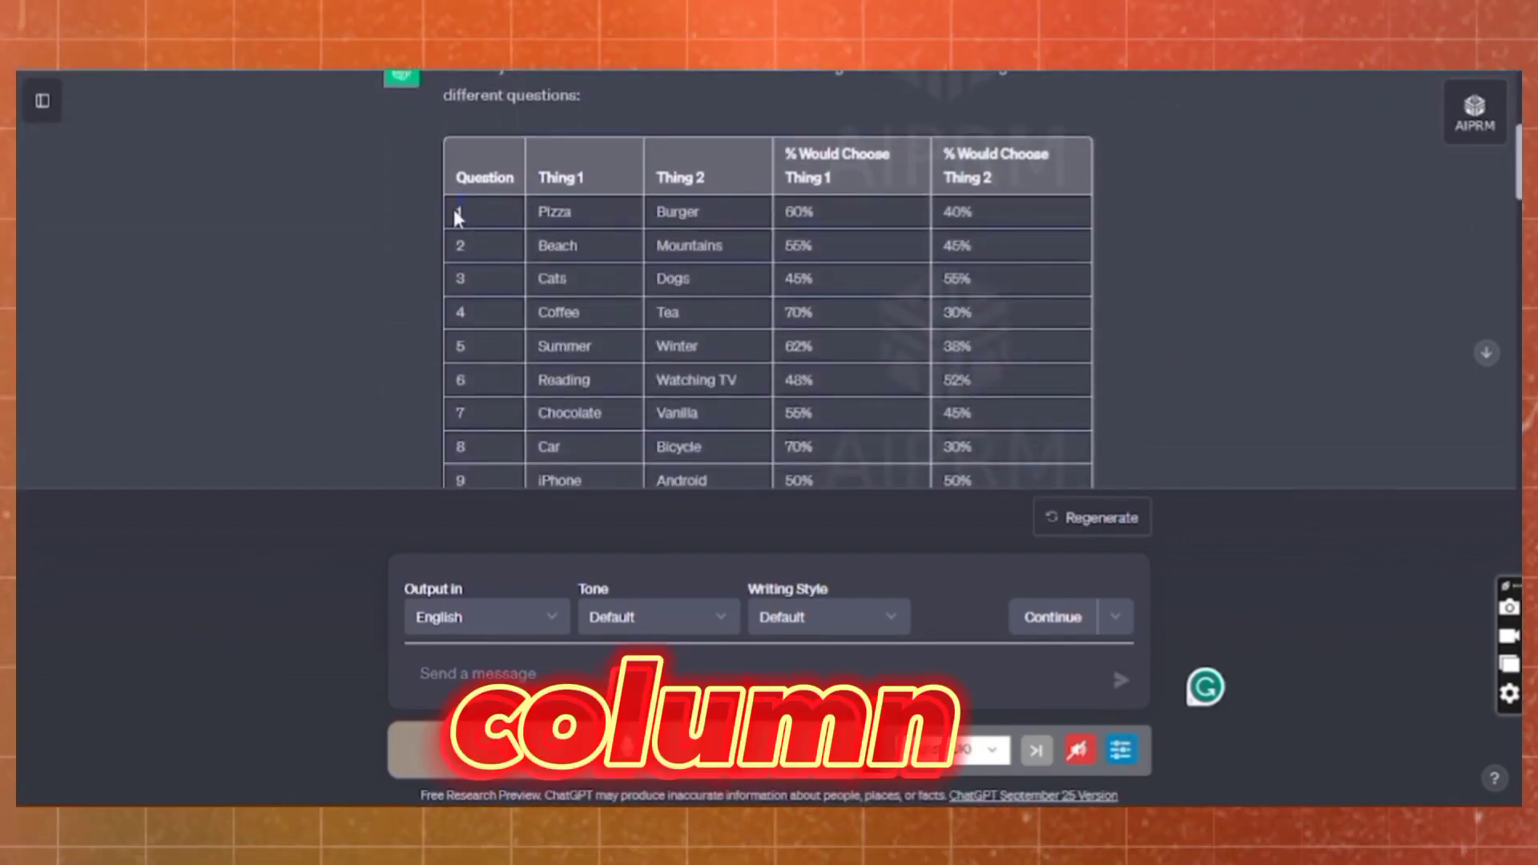
pyautogui.scroll(-5, 453, 209)
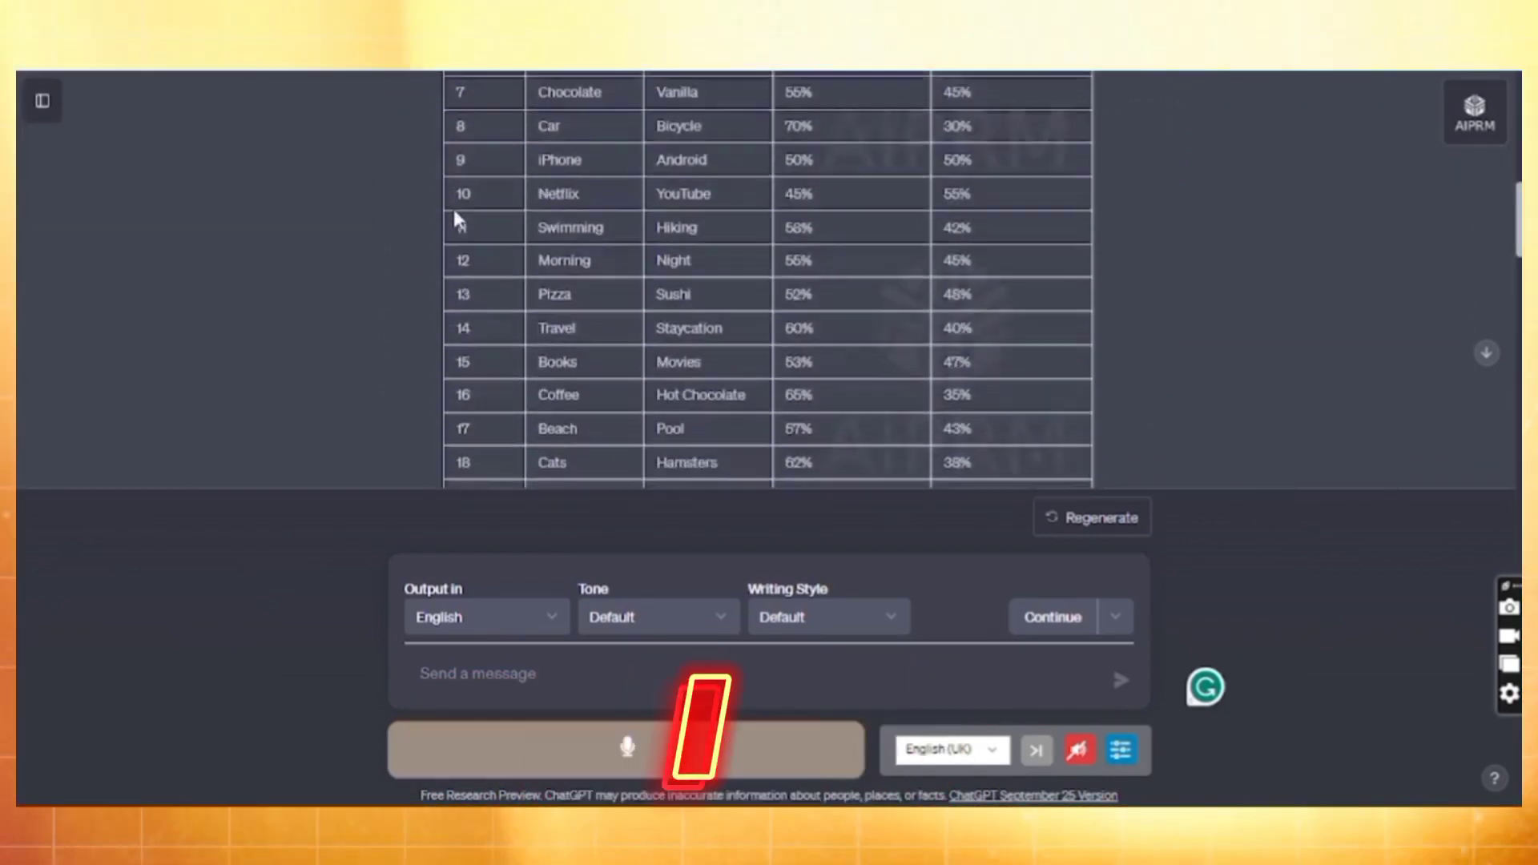
pyautogui.scroll(-3, 455, 217)
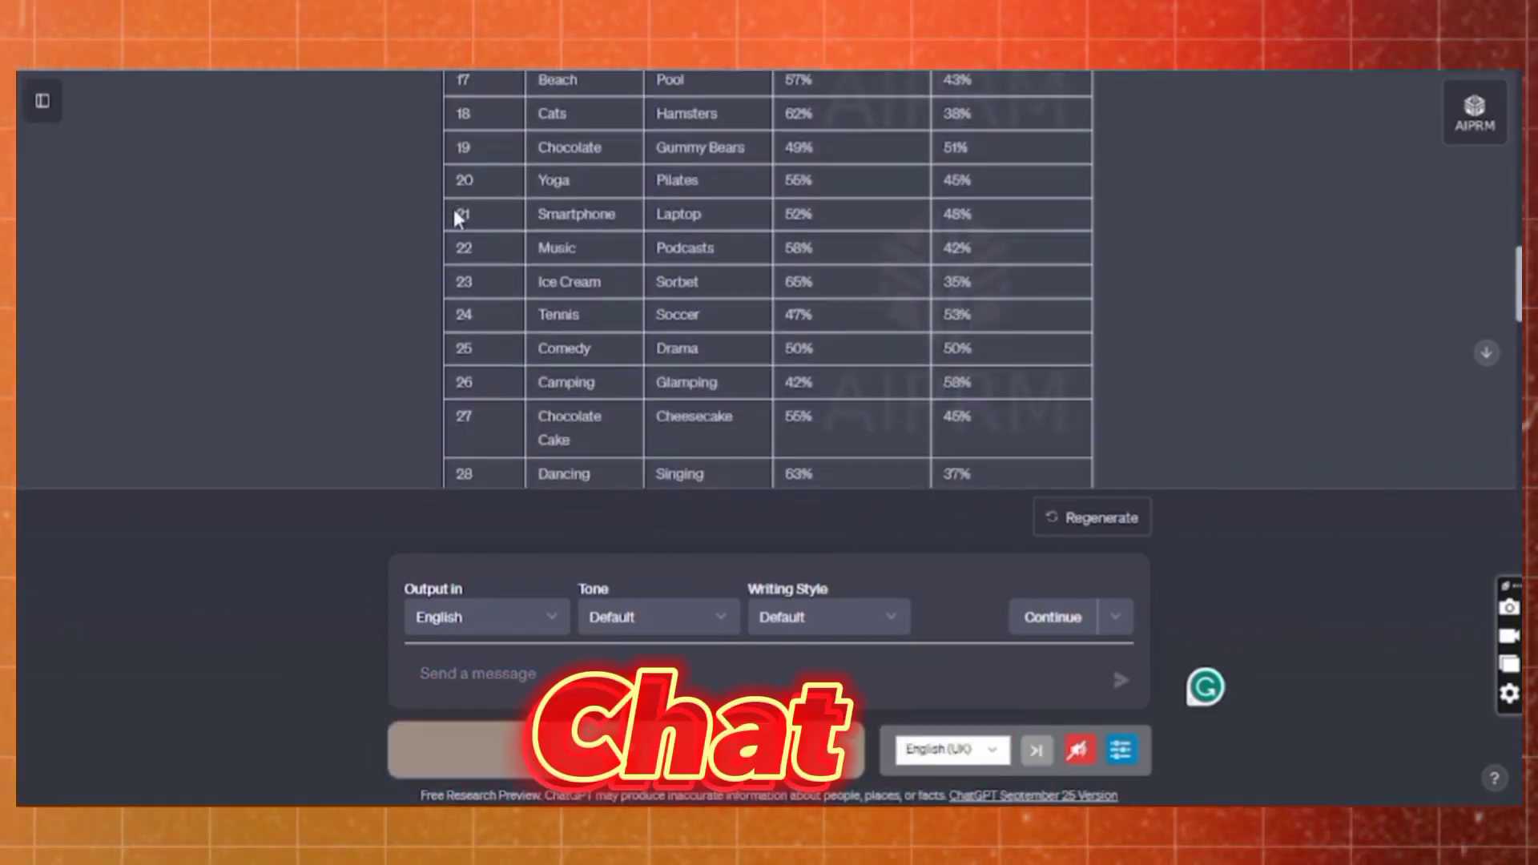
pyautogui.scroll(1, 458, 219)
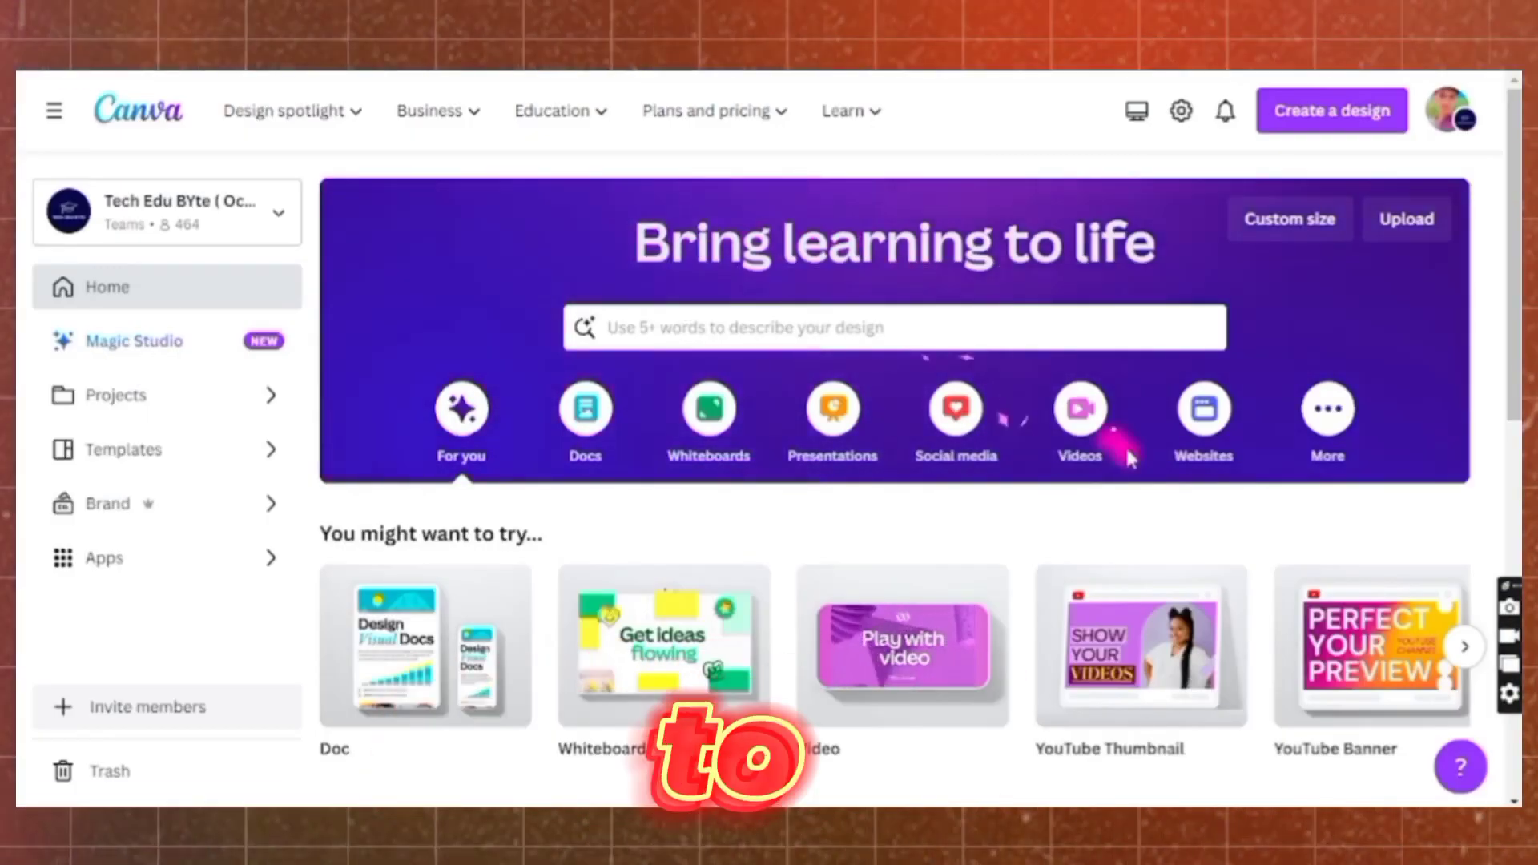
# Switch to Canva, create a blank Mobile Video design and extend its page duration to 6.3 seconds.
pyautogui.click(1125, 455)
pyautogui.scroll(-3, 1078, 446)
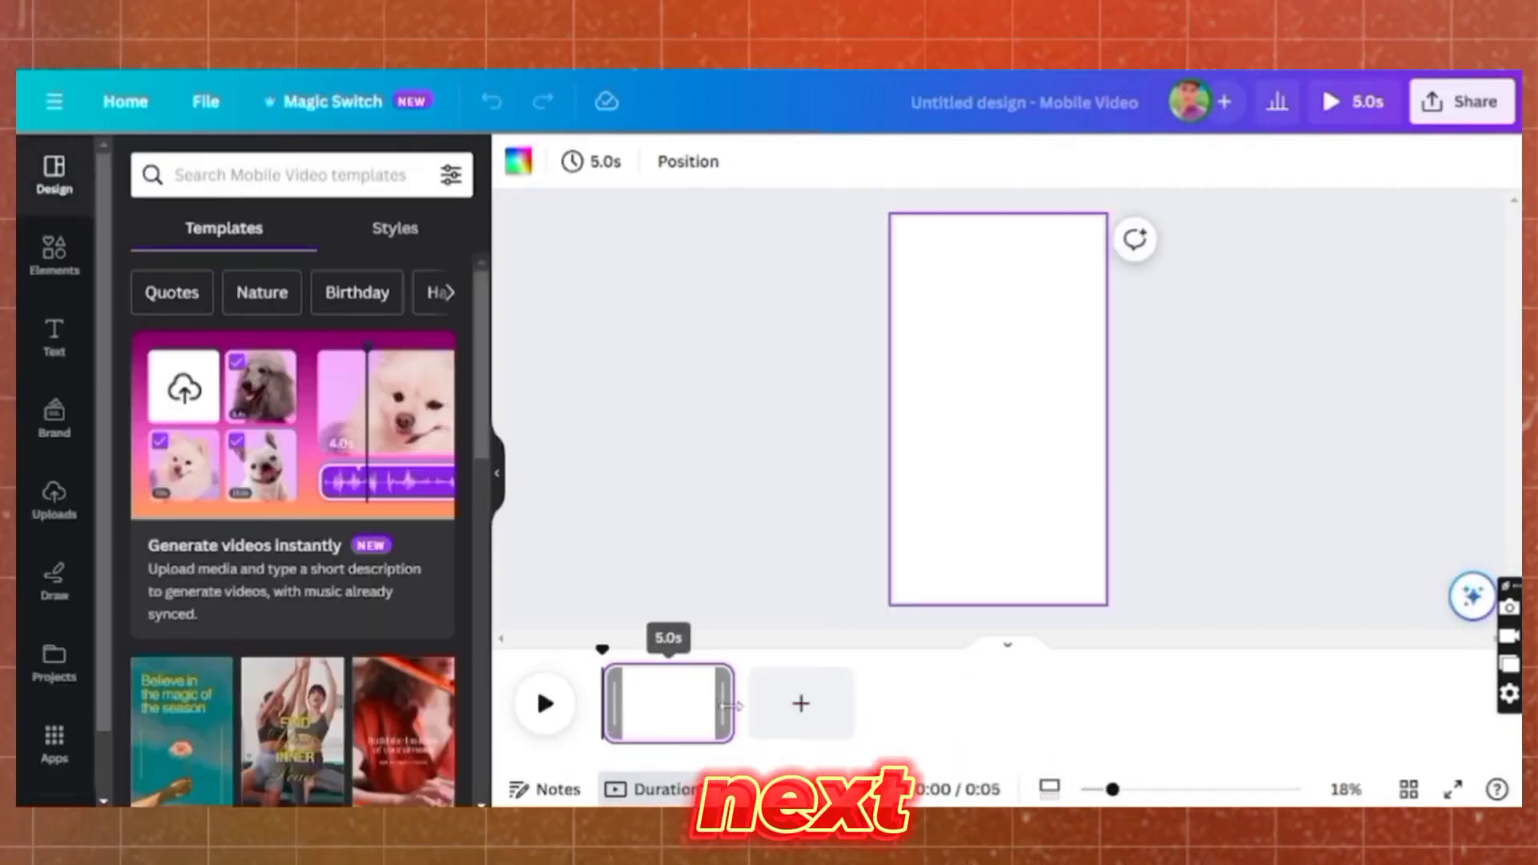
pyautogui.moveTo(729, 705); pyautogui.dragTo(769, 712)
# Add a rectangle and stretch it to cover the upper half of the page.
pyautogui.press('r')
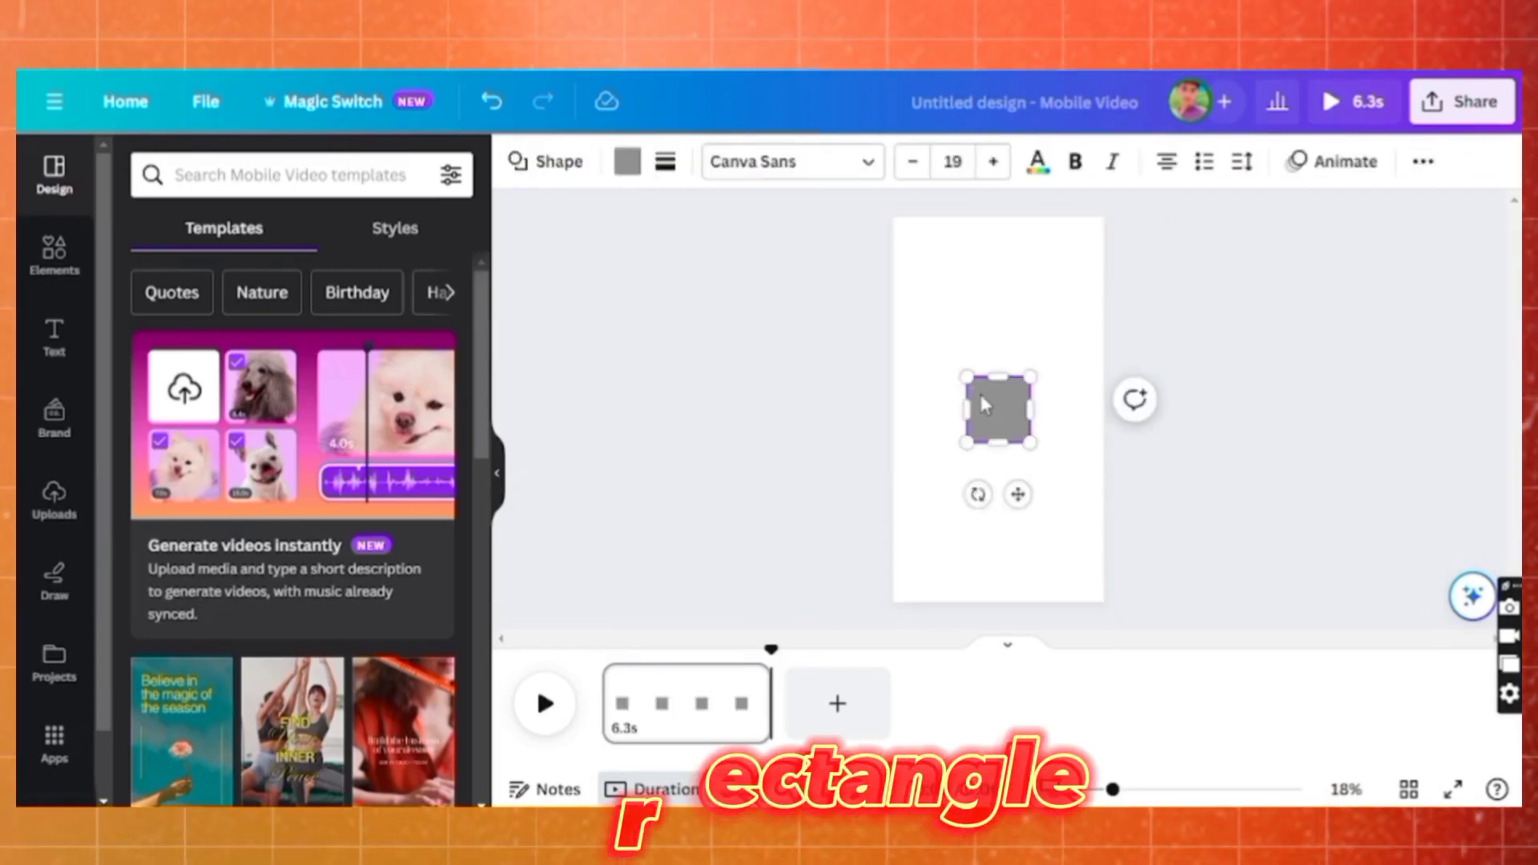
pyautogui.moveTo(967, 376); pyautogui.dragTo(892, 293)
pyautogui.moveTo(1031, 368); pyautogui.dragTo(1112, 368)
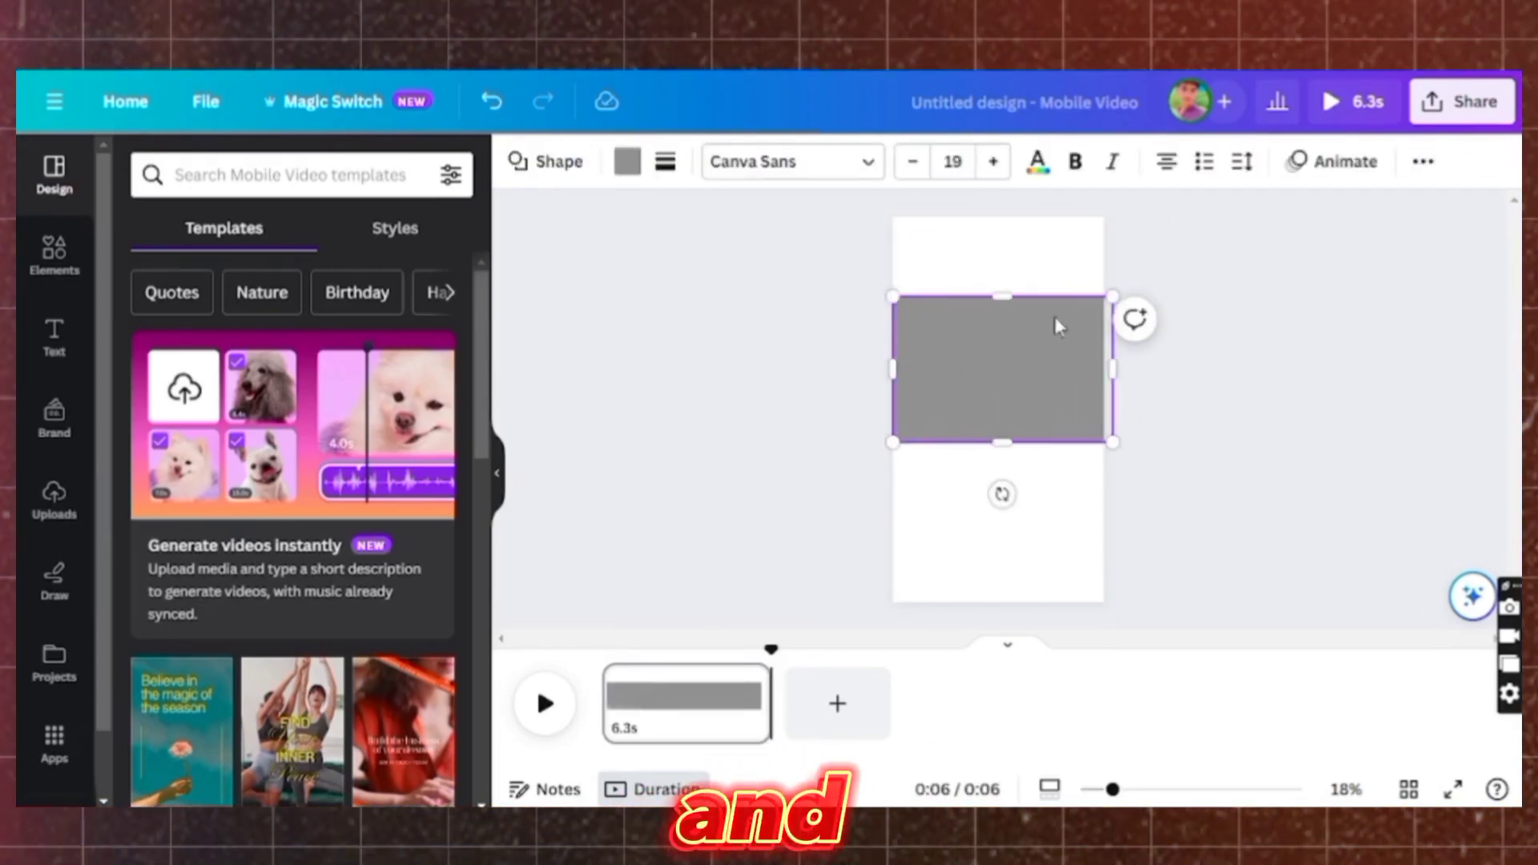
pyautogui.moveTo(1002, 296); pyautogui.dragTo(998, 261)
pyautogui.moveTo(993, 384); pyautogui.dragTo(992, 339)
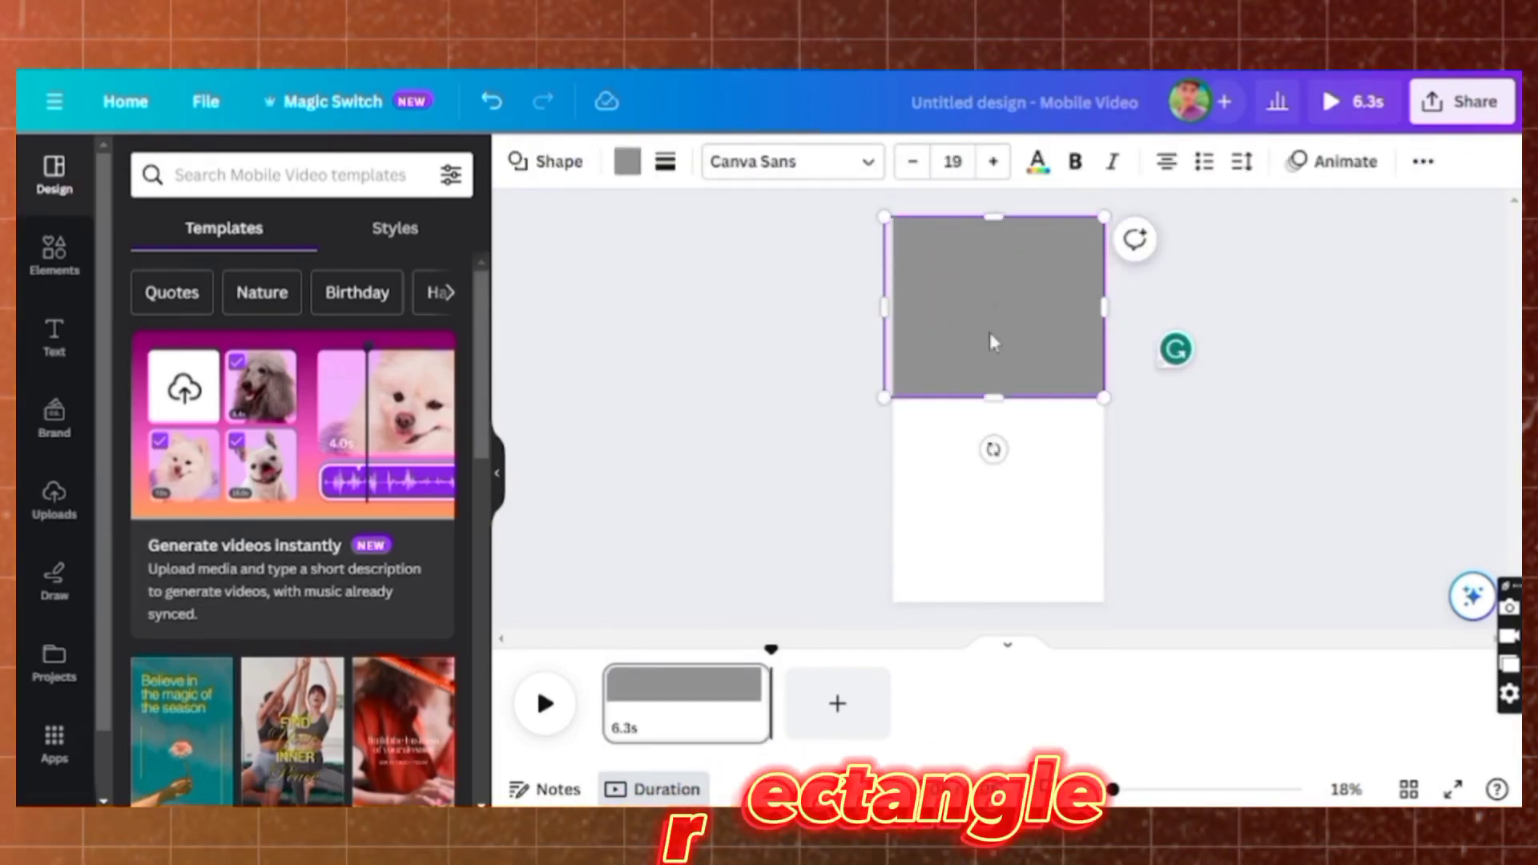
pyautogui.moveTo(1103, 397); pyautogui.dragTo(1127, 409)
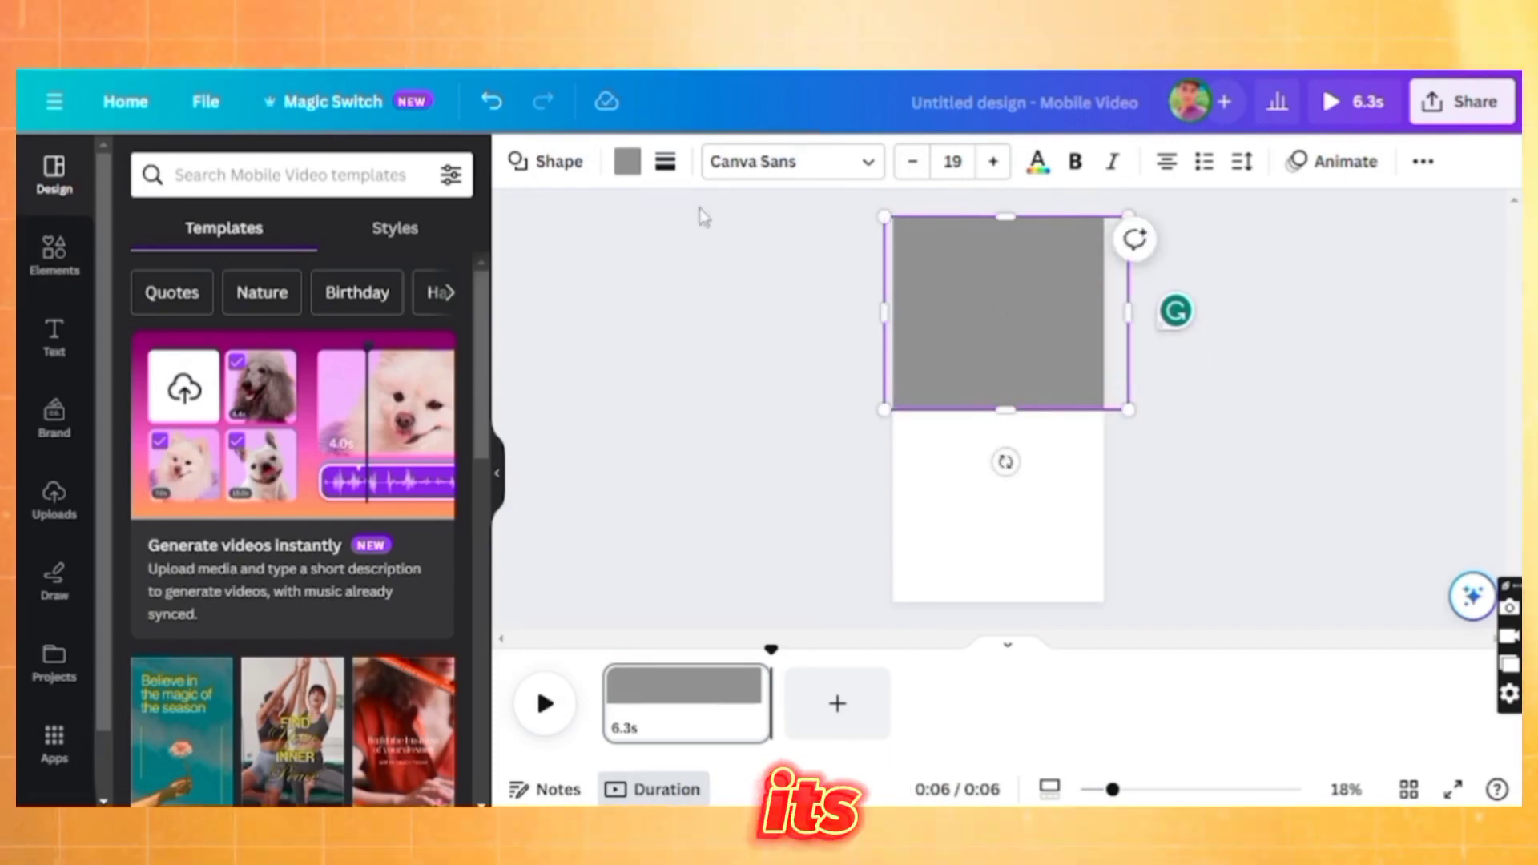
# Fill the upper rectangle with the red-to-orange linear gradient (#ff3131, #ff914d).
pyautogui.click(627, 161)
pyautogui.scroll(-3, 288, 521)
pyautogui.click(204, 575)
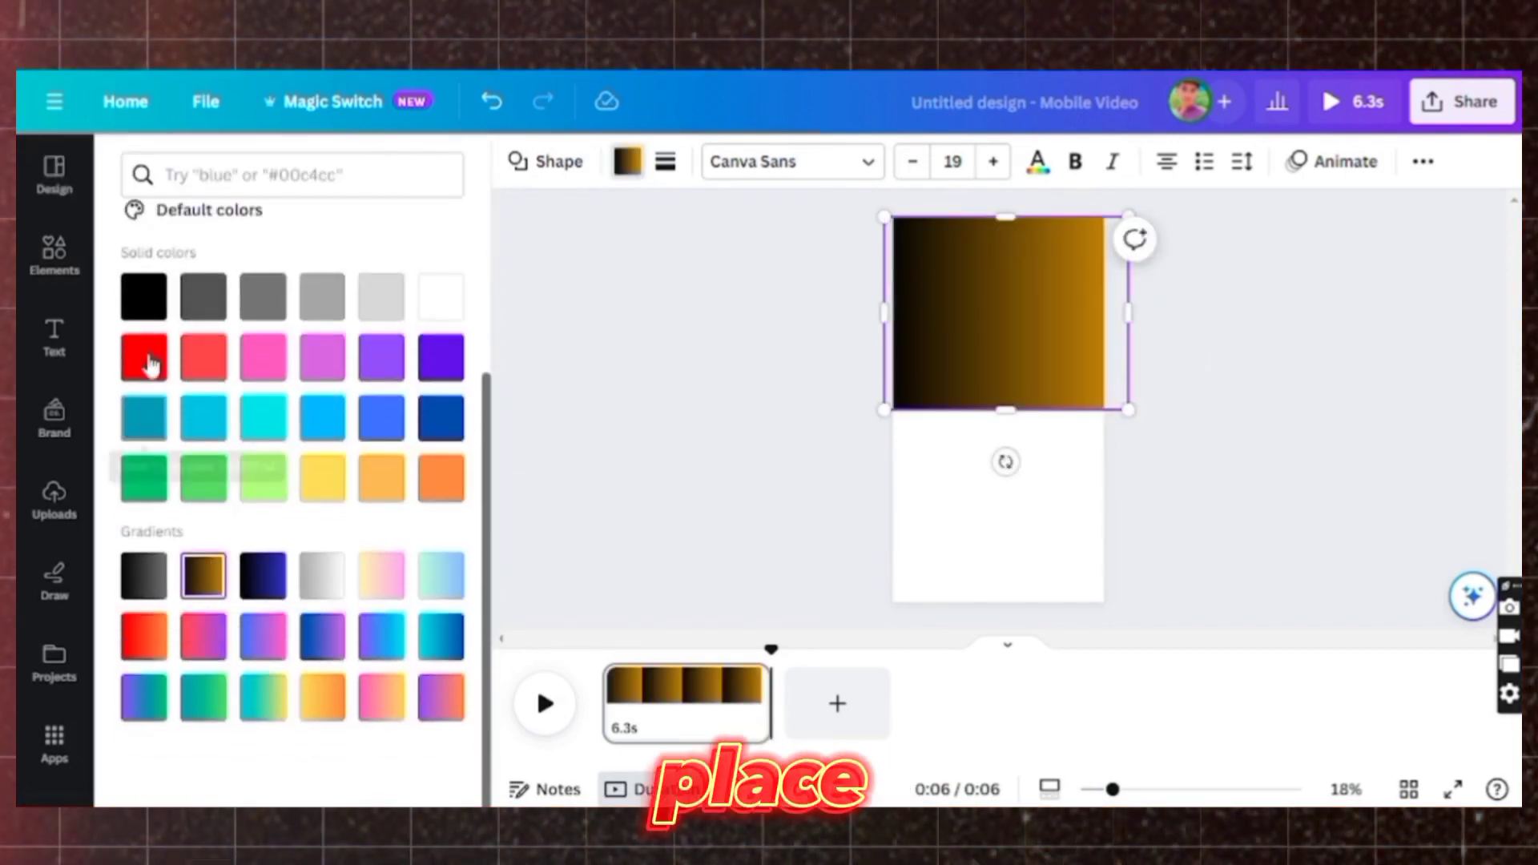
pyautogui.click(144, 356)
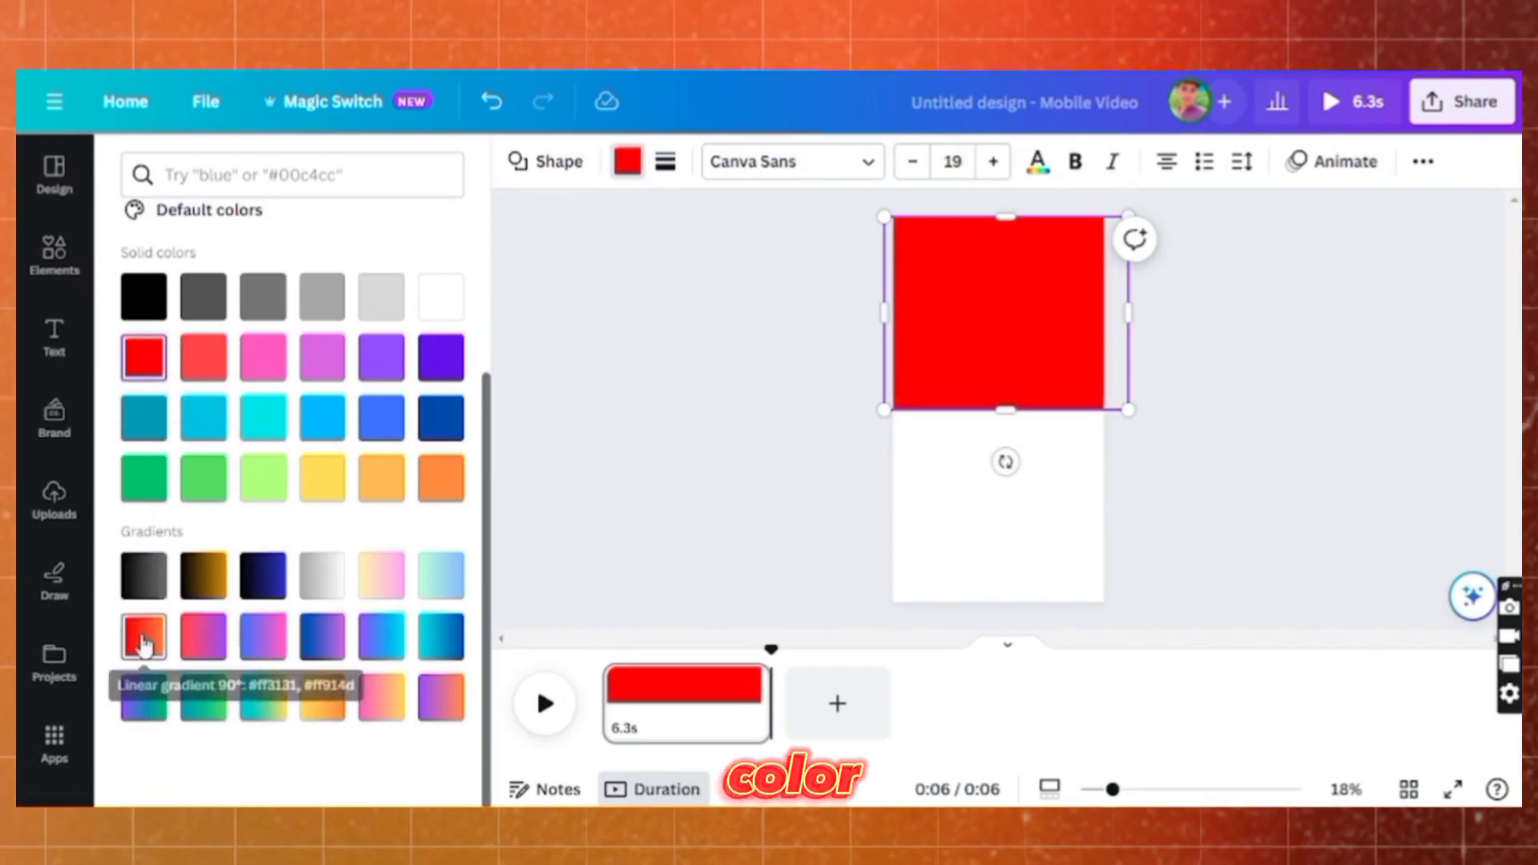
pyautogui.click(144, 636)
pyautogui.click(586, 426)
# Add a second rectangle covering the lower half of the page and fill it with solid dark blue.
pyautogui.press('r')
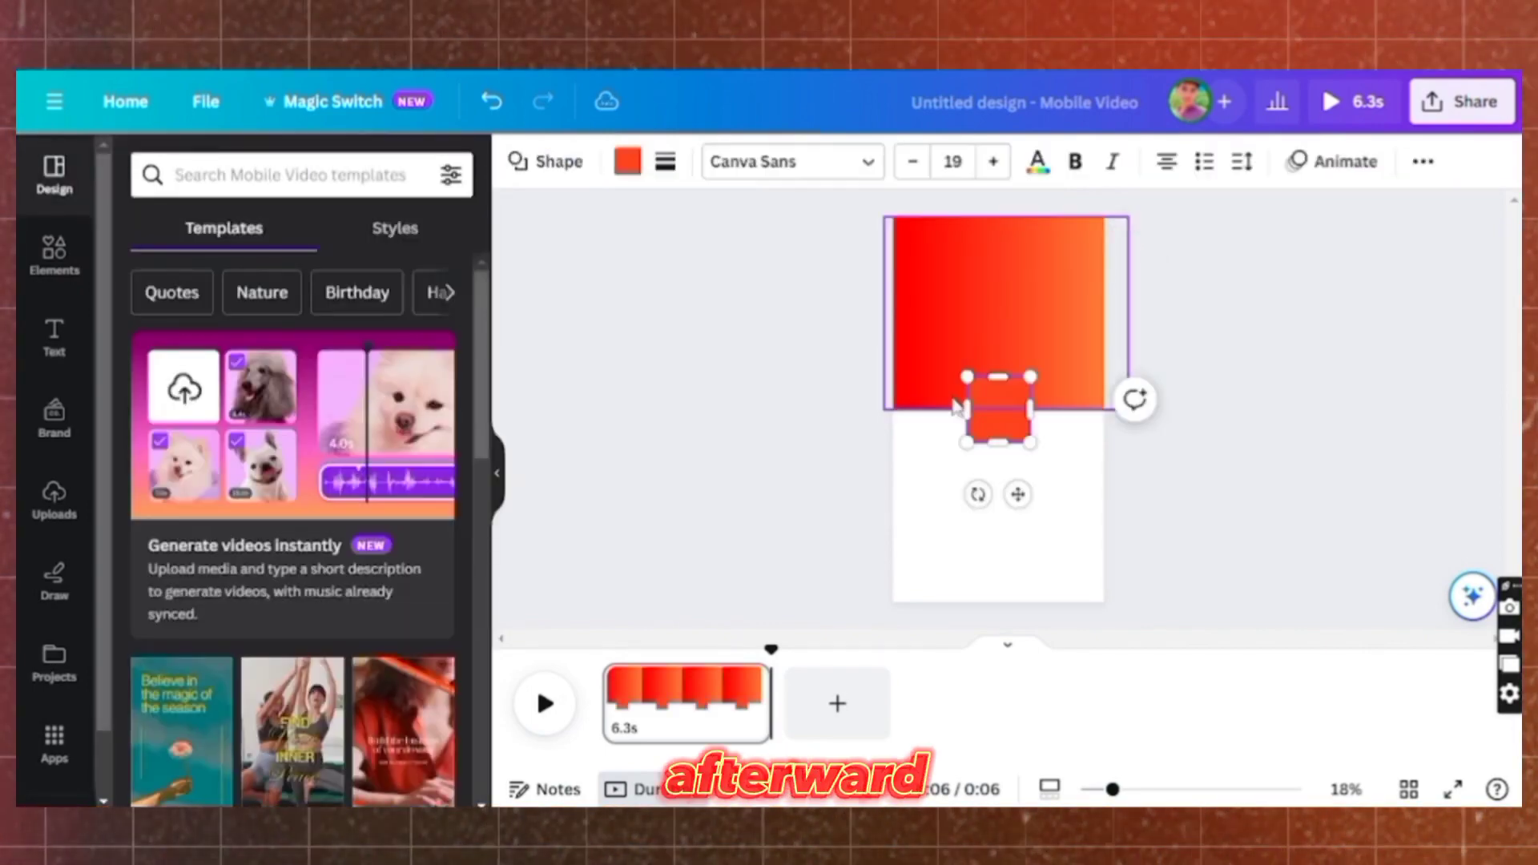
pyautogui.moveTo(1007, 433)
pyautogui.mouseDown()
pyautogui.moveTo(933, 488)
pyautogui.moveTo(1141, 602)
pyautogui.moveTo(1017, 408)
pyautogui.mouseUp()
pyautogui.click(628, 164)
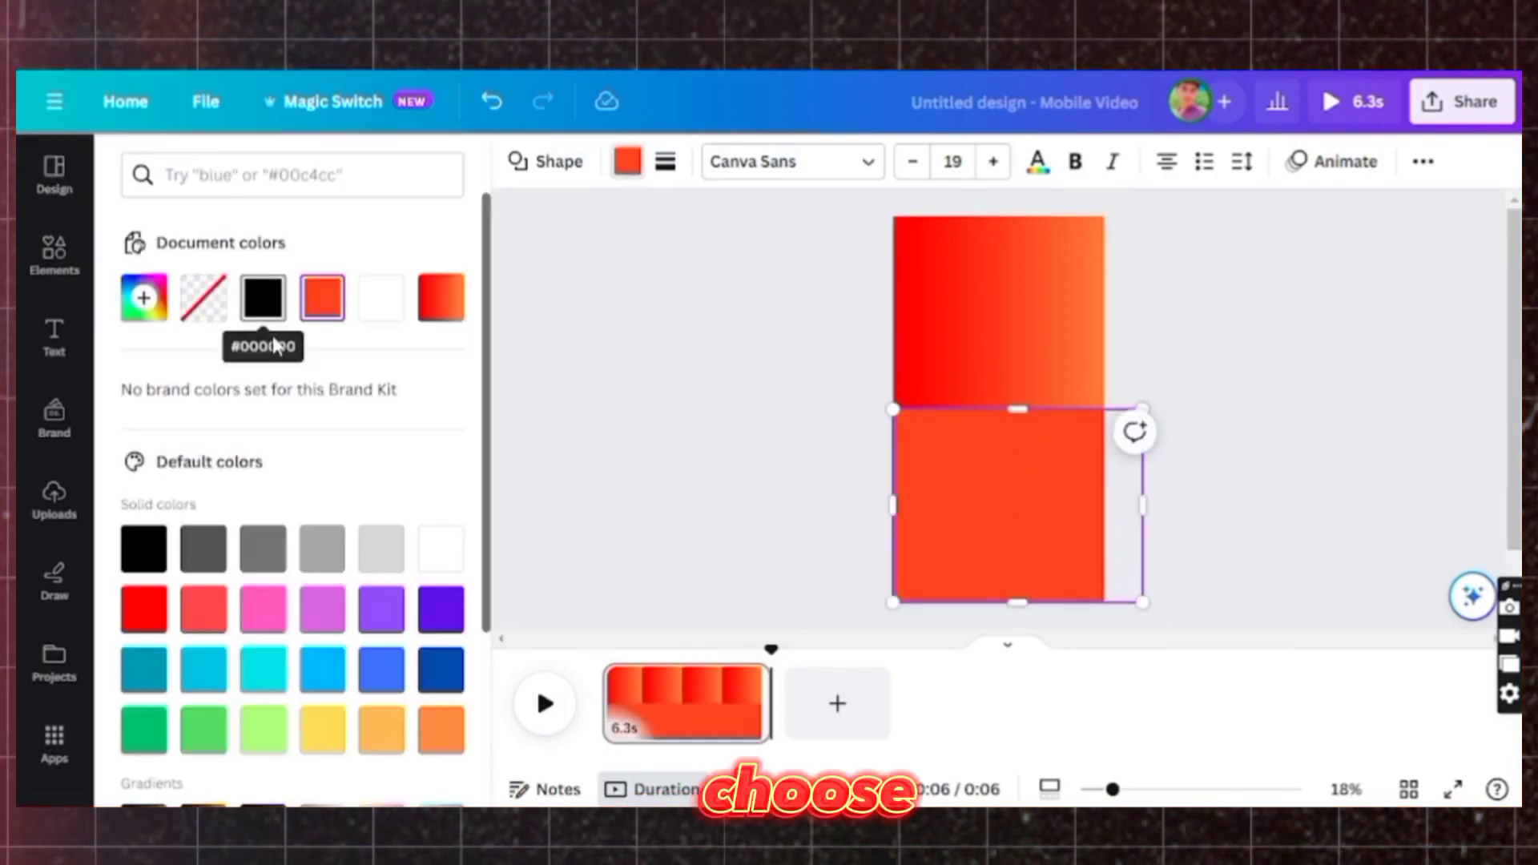
pyautogui.scroll(-3, 320, 521)
pyautogui.click(391, 497)
pyautogui.click(440, 429)
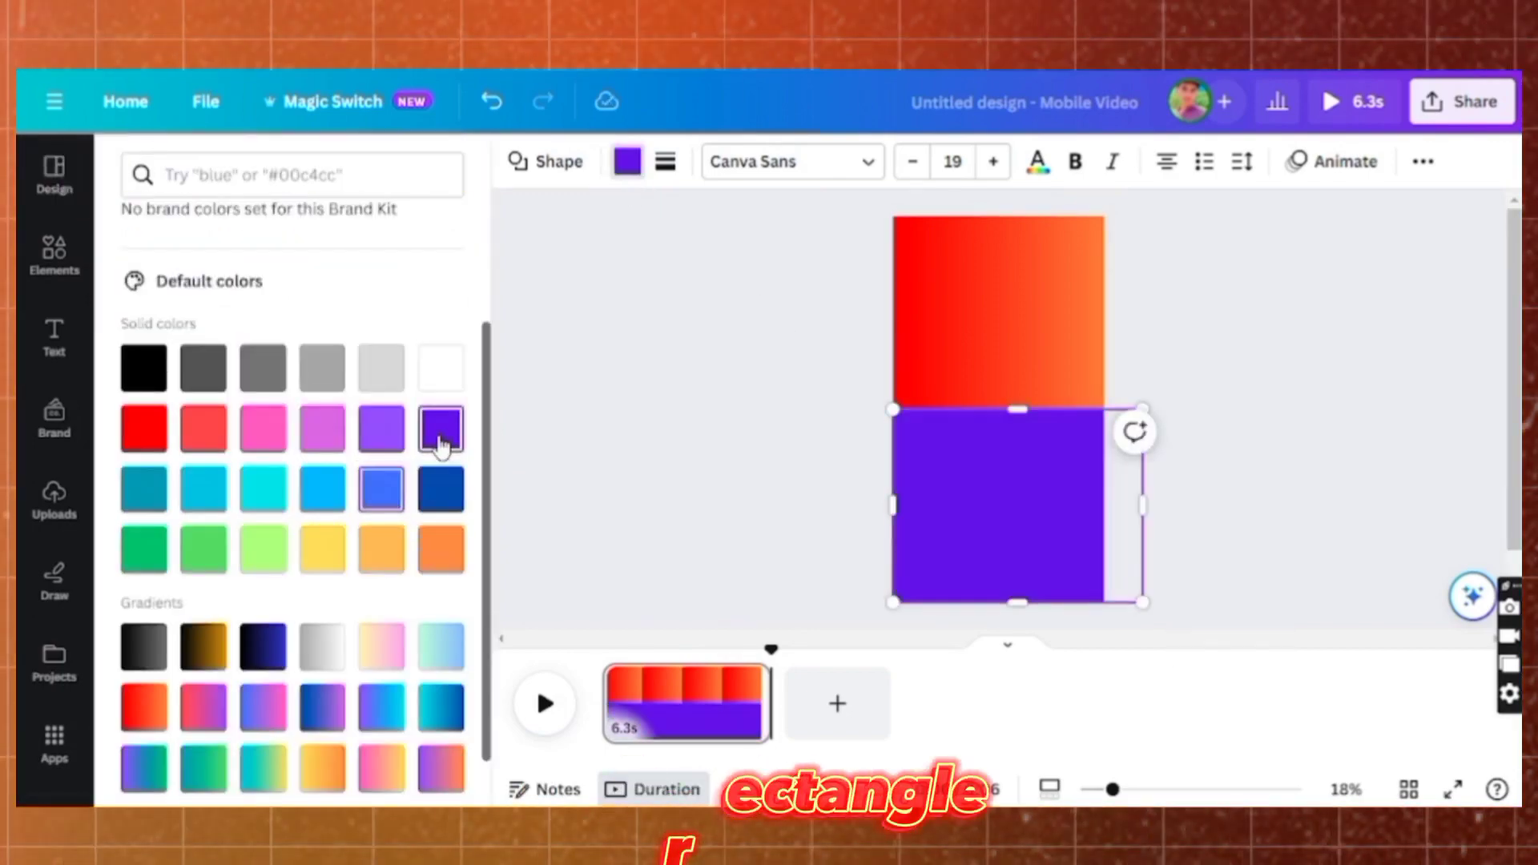
pyautogui.click(440, 488)
pyautogui.click(597, 396)
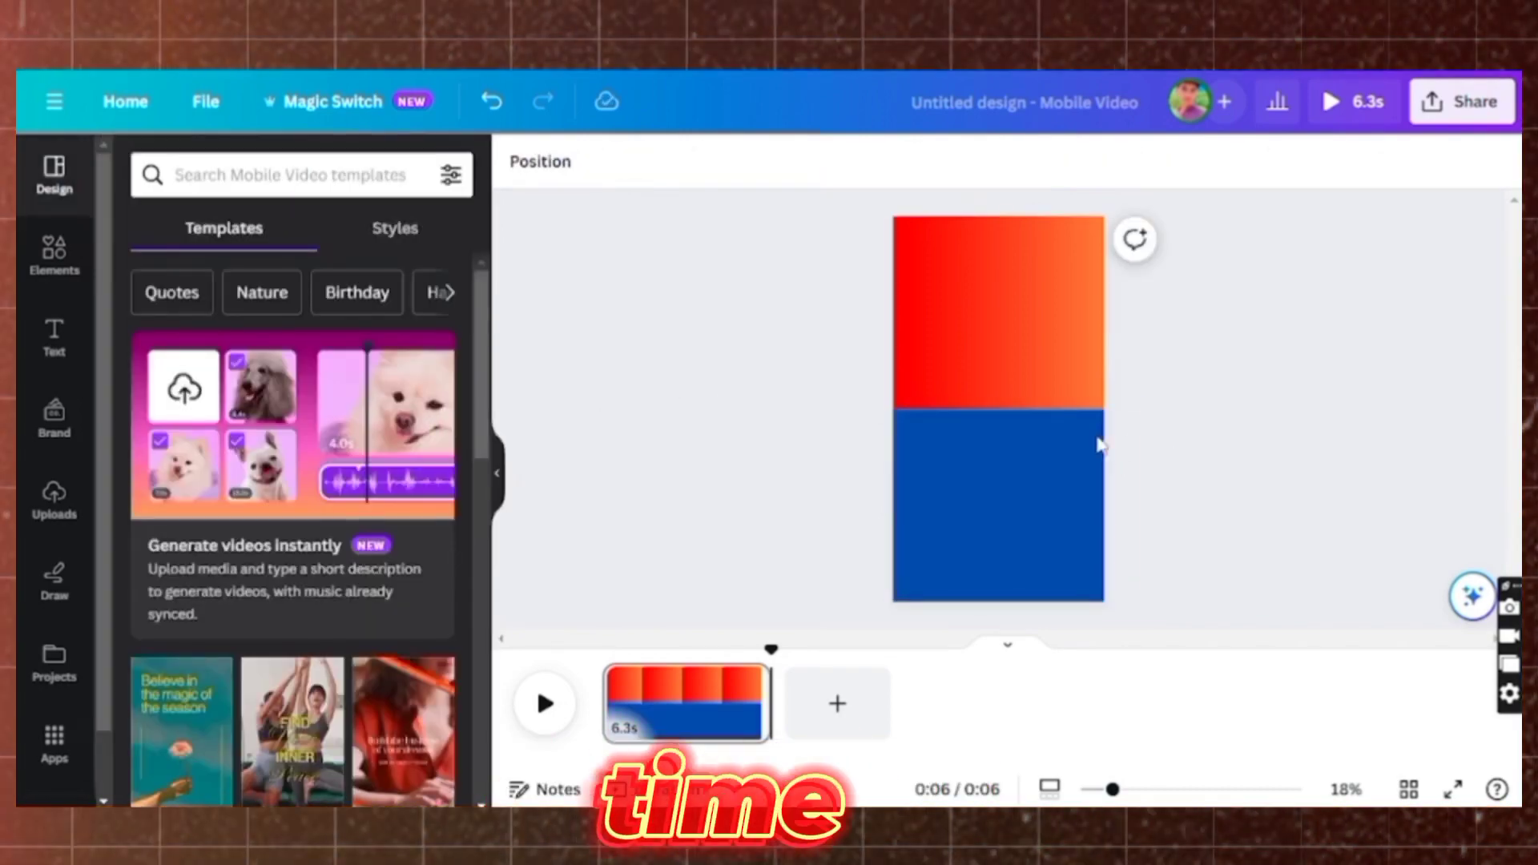
# Add a third rectangle and flatten it into a thin full-width band between the red and blue areas.
pyautogui.press('r')
pyautogui.click(572, 176)
pyautogui.scroll(-10, 296, 504)
pyautogui.scroll(10, 295, 505)
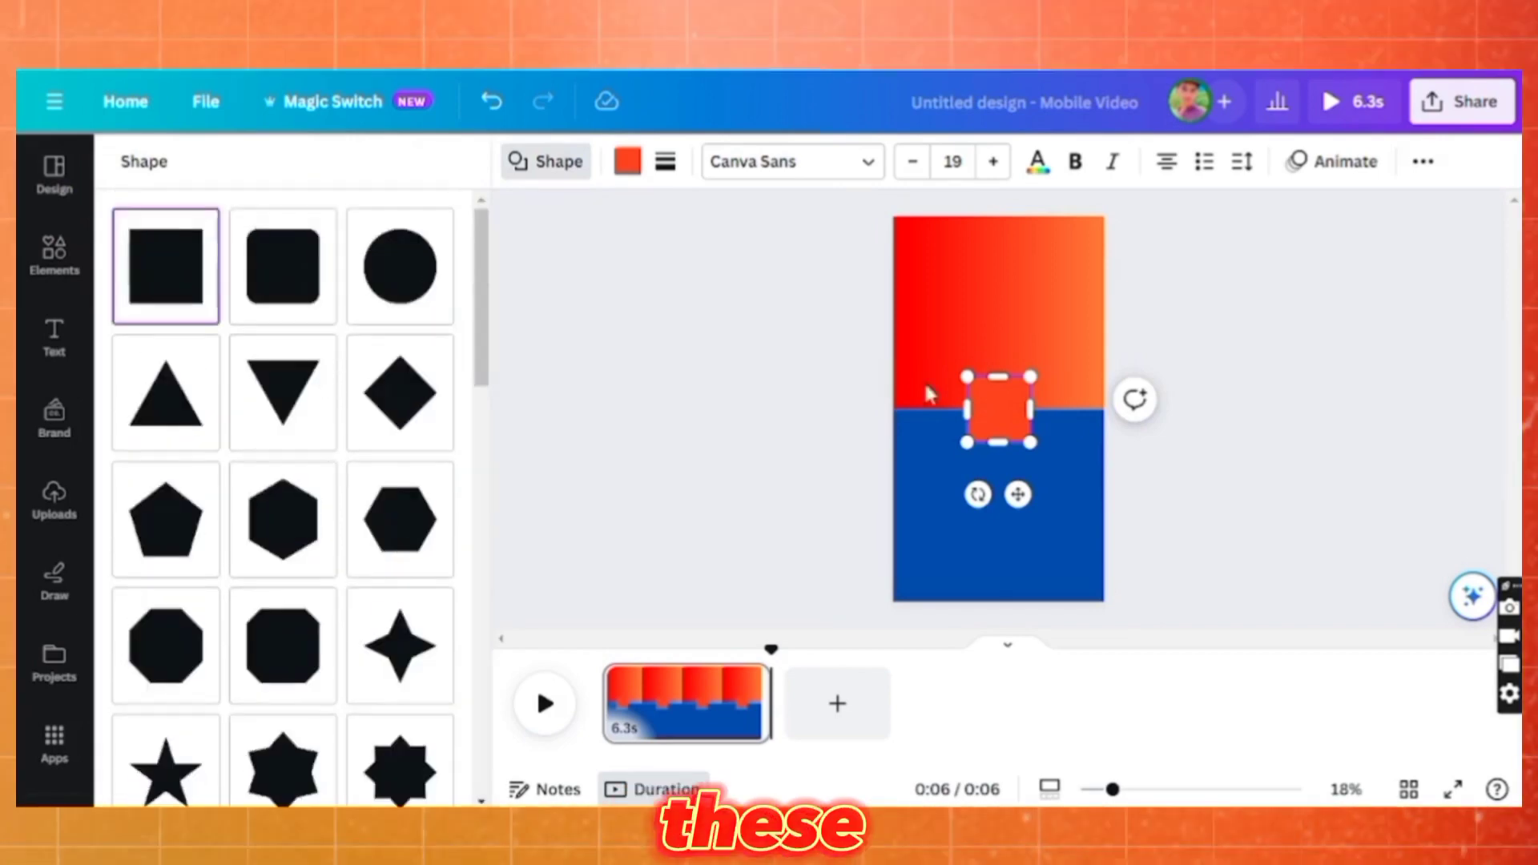
pyautogui.moveTo(966, 409); pyautogui.dragTo(893, 410)
pyautogui.moveTo(1030, 409); pyautogui.dragTo(1103, 409)
pyautogui.moveTo(993, 377); pyautogui.dragTo(990, 420)
pyautogui.moveTo(1019, 494); pyautogui.dragTo(1017, 460)
# Color the thin divider band black (#000000).
pyautogui.click(629, 163)
pyautogui.click(263, 297)
pyautogui.click(695, 295)
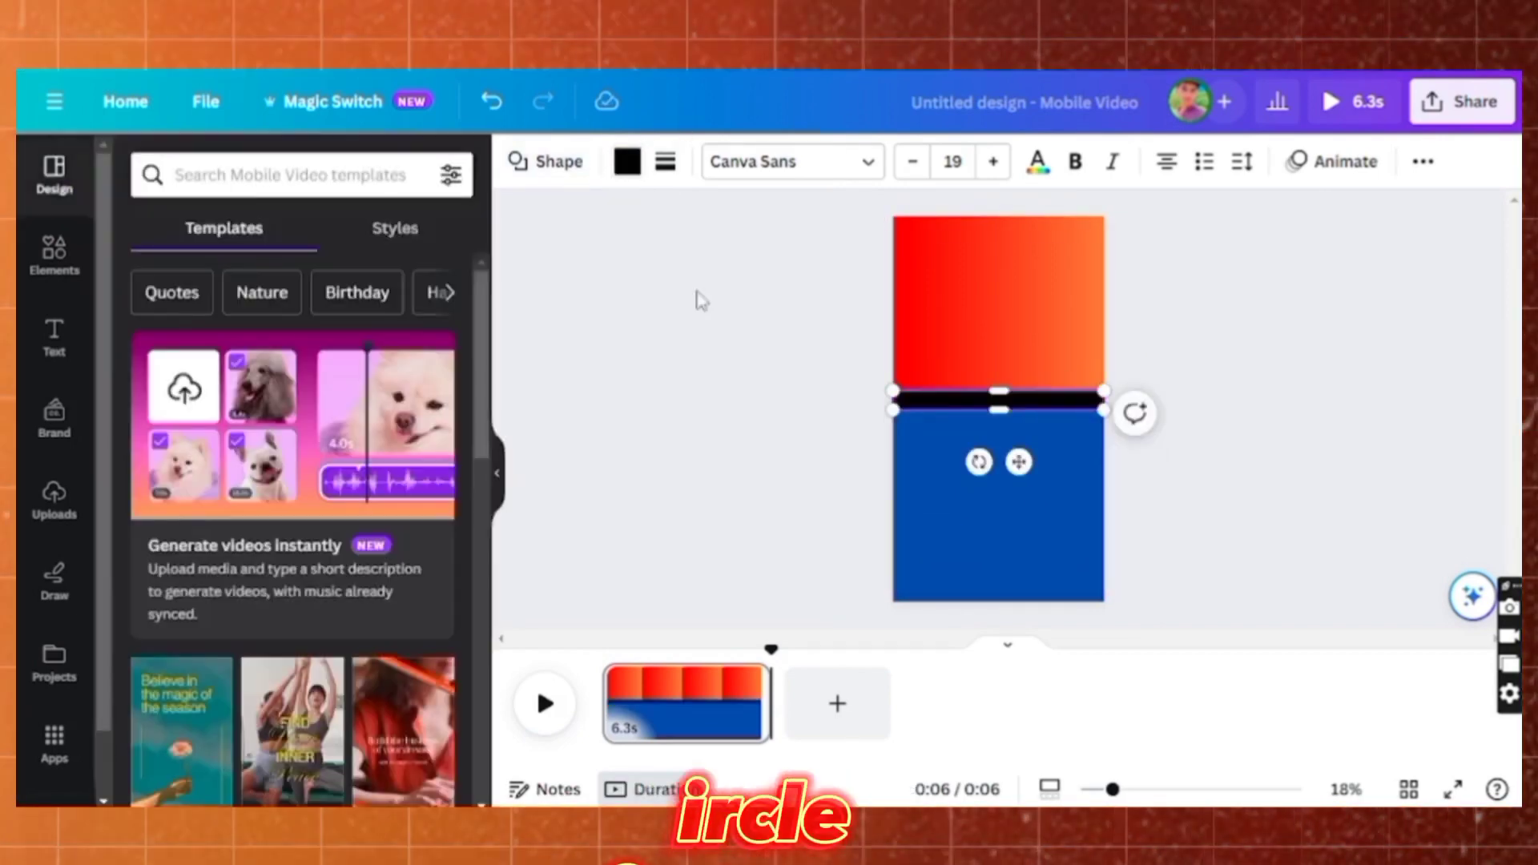
# Add another shape at the page center, make it a circle and fill it with black (#000000).
pyautogui.press('c')
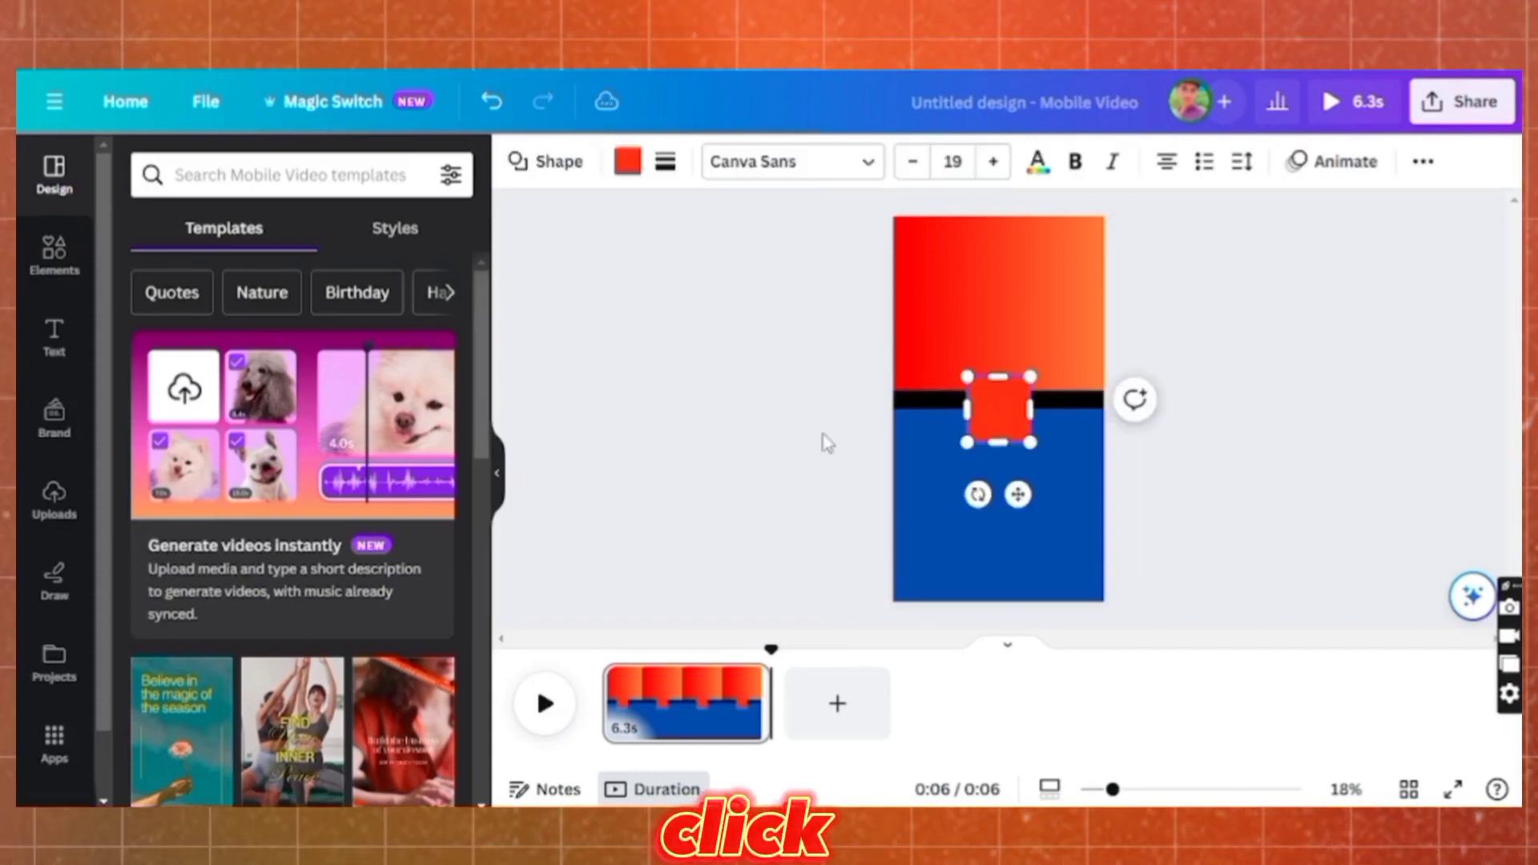
pyautogui.click(545, 161)
pyautogui.click(629, 324)
pyautogui.click(629, 162)
pyautogui.click(263, 299)
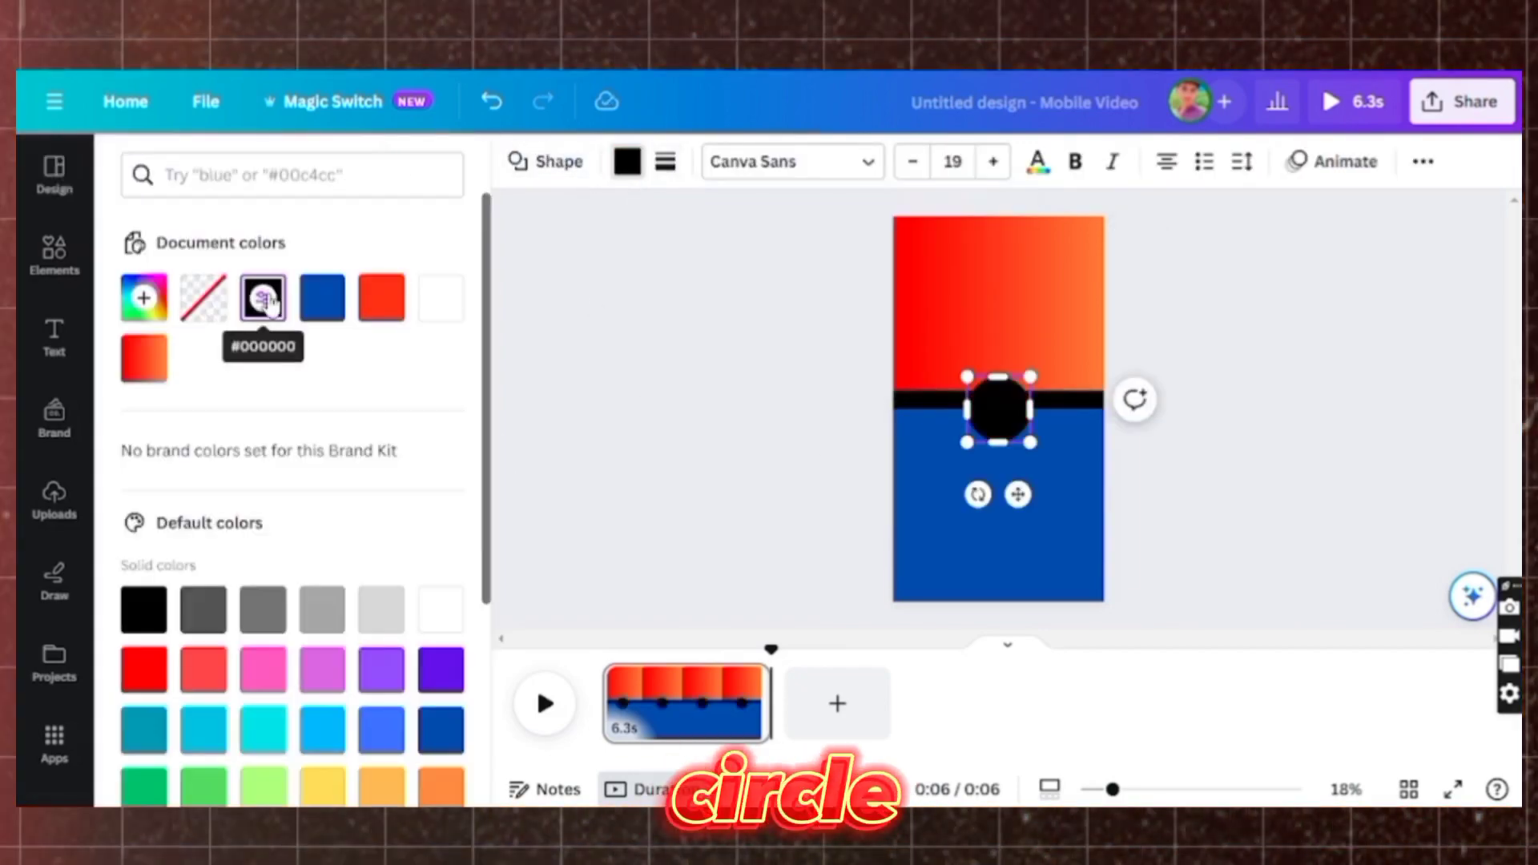
pyautogui.click(691, 337)
# Shrink the black circle slightly and center it on the divider band.
pyautogui.click(1015, 410)
pyautogui.moveTo(1030, 442); pyautogui.dragTo(1021, 479)
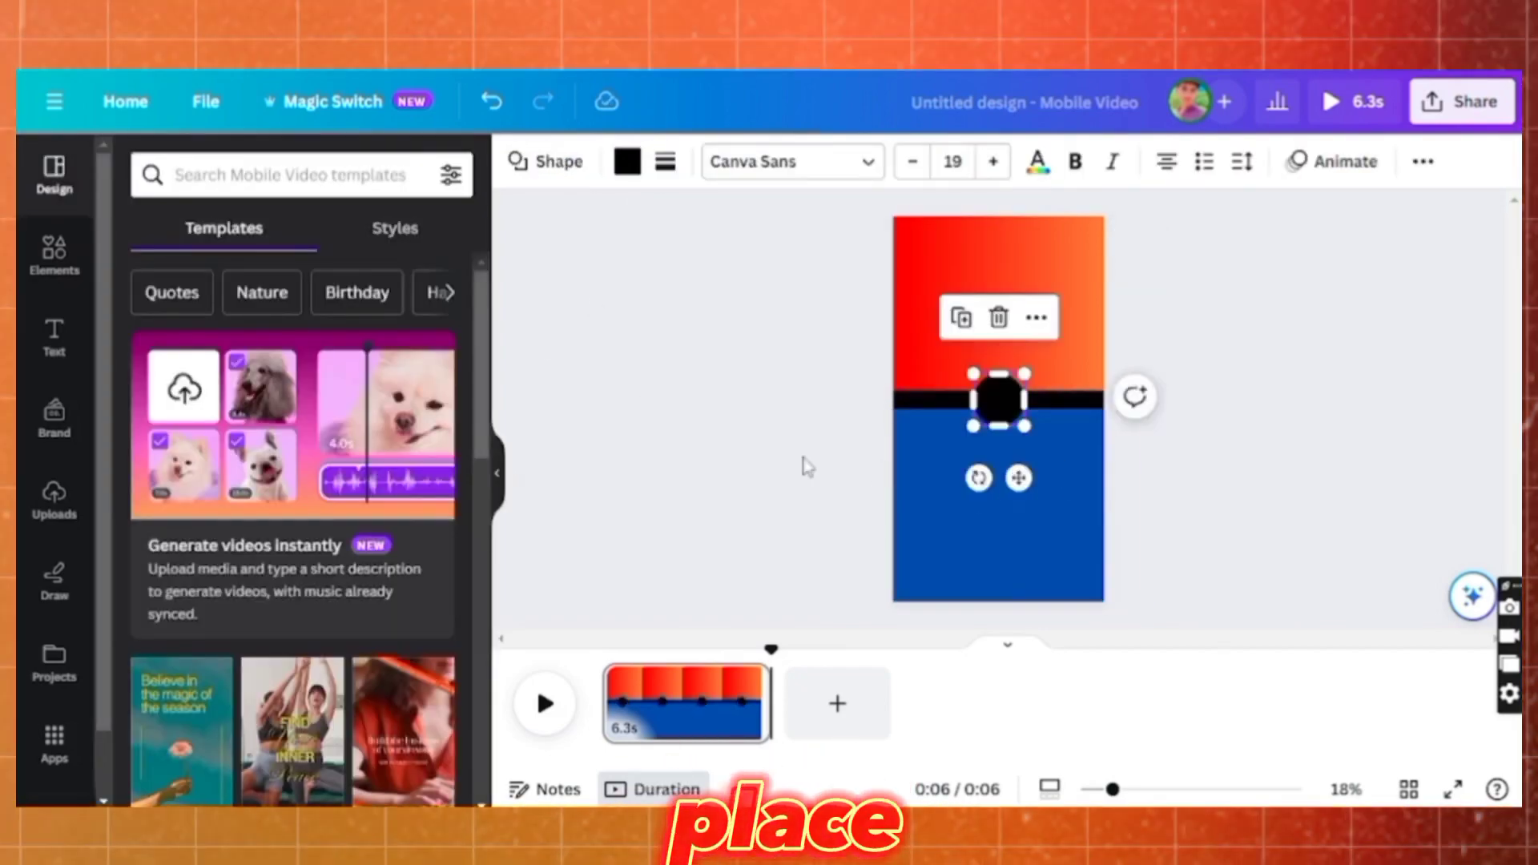
pyautogui.click(803, 467)
# Add a heading reading "OR" and place it over the black circle.
pyautogui.click(54, 336)
pyautogui.click(319, 401)
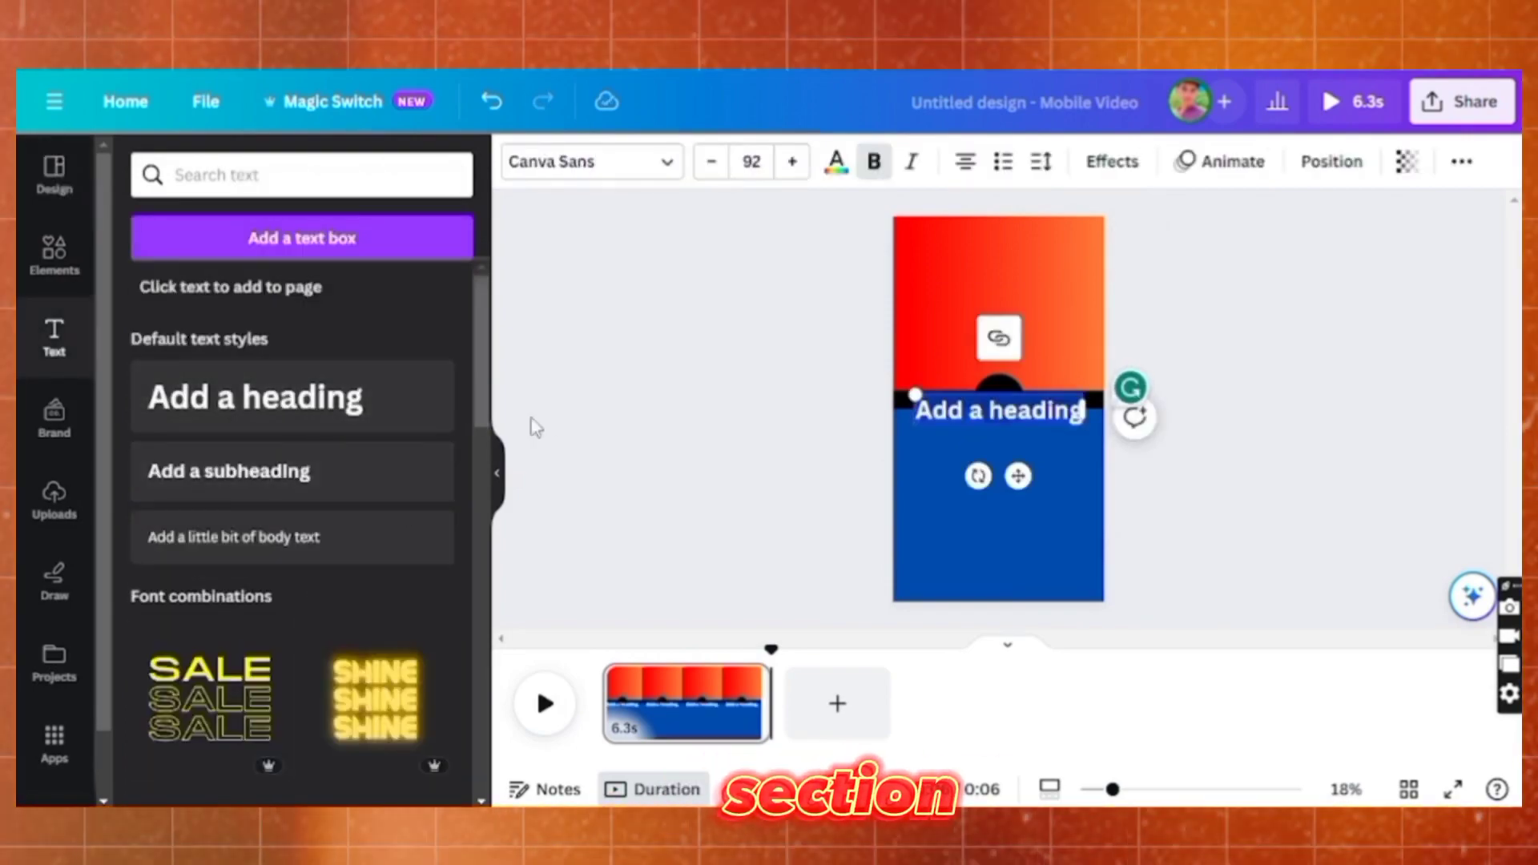
pyautogui.write('OR')
pyautogui.click(589, 474)
pyautogui.click(997, 420)
pyautogui.click(1017, 499)
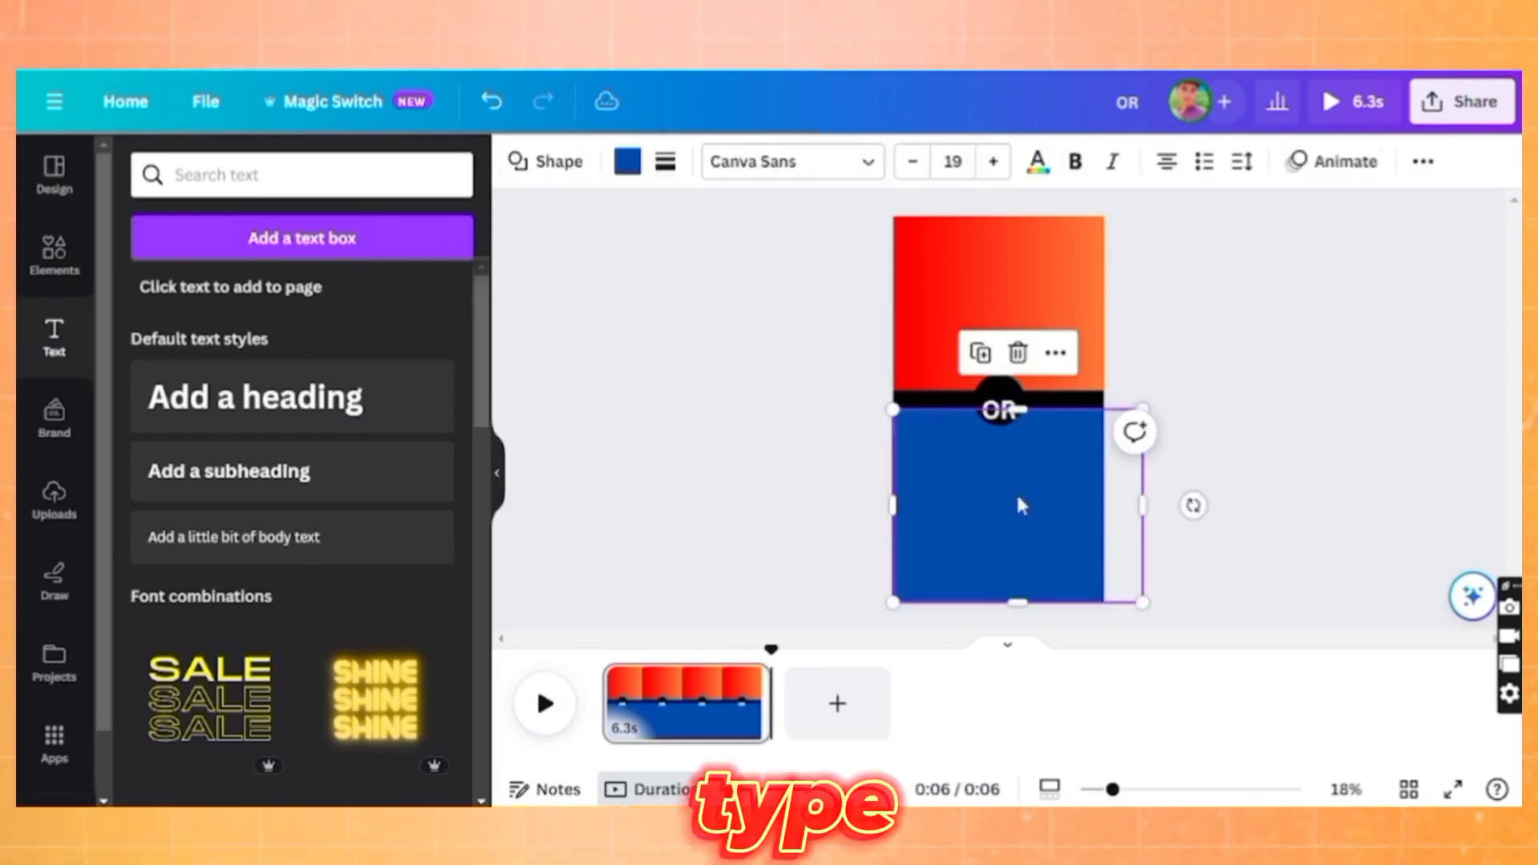
pyautogui.click(841, 453)
pyautogui.click(999, 413)
pyautogui.click(792, 458)
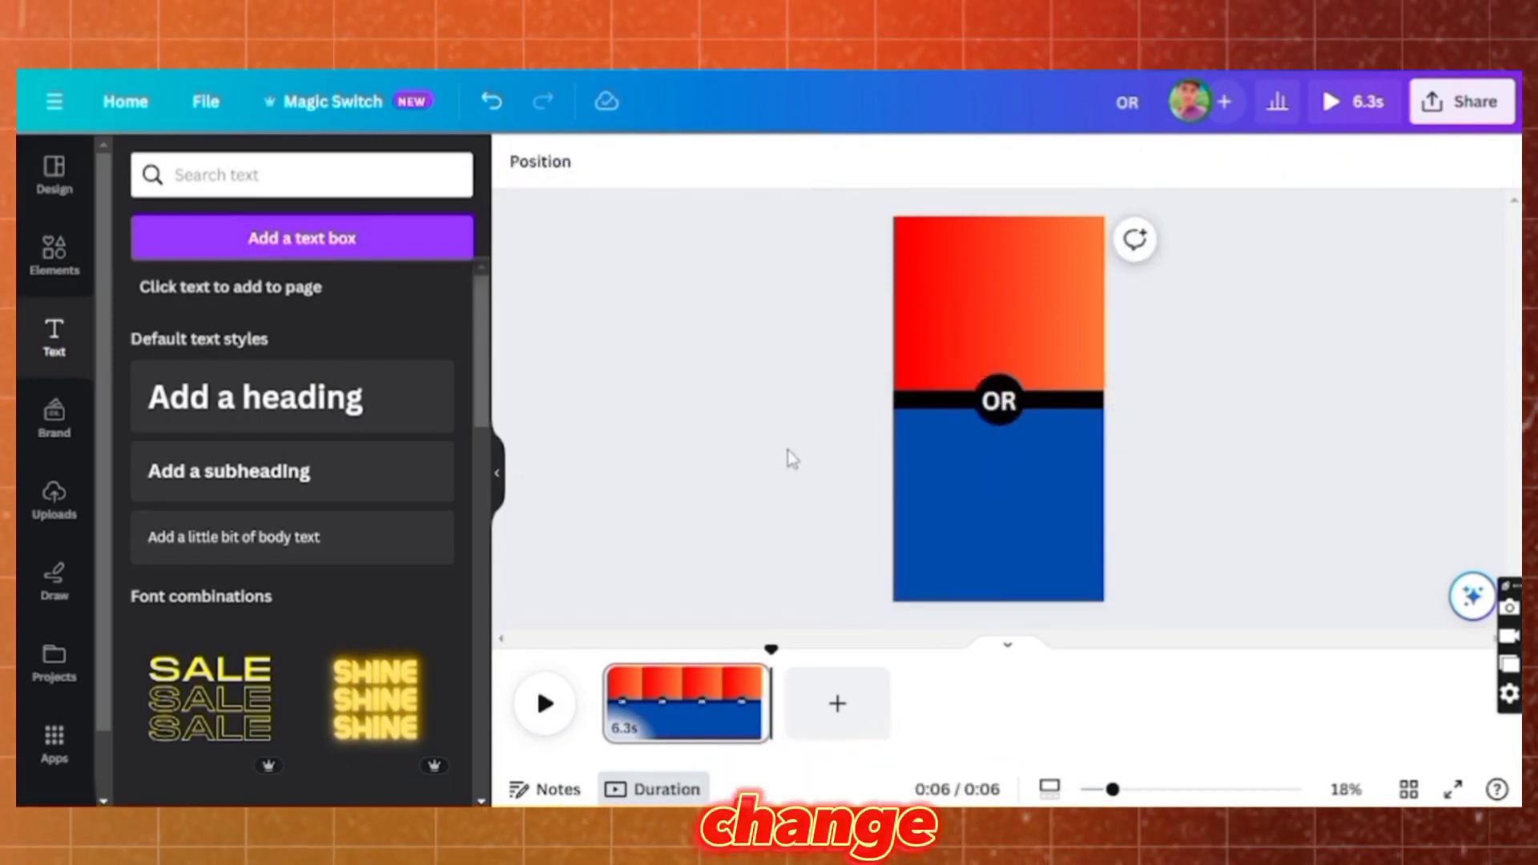
# Reduce the "OR" text's font size to 71 and center it inside the black circle.
pyautogui.click(1003, 407)
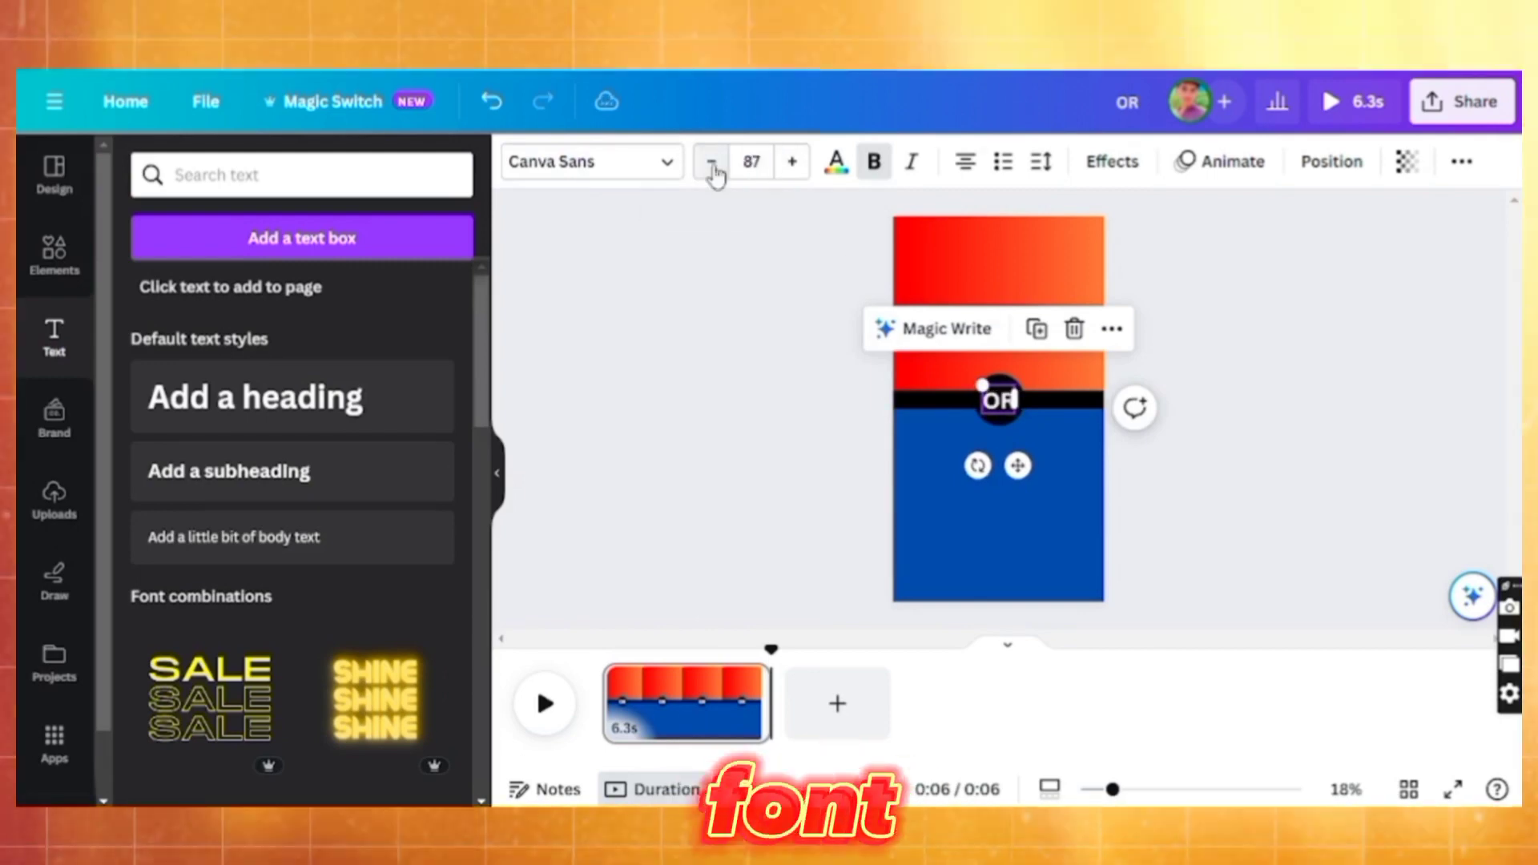
pyautogui.click(713, 166)
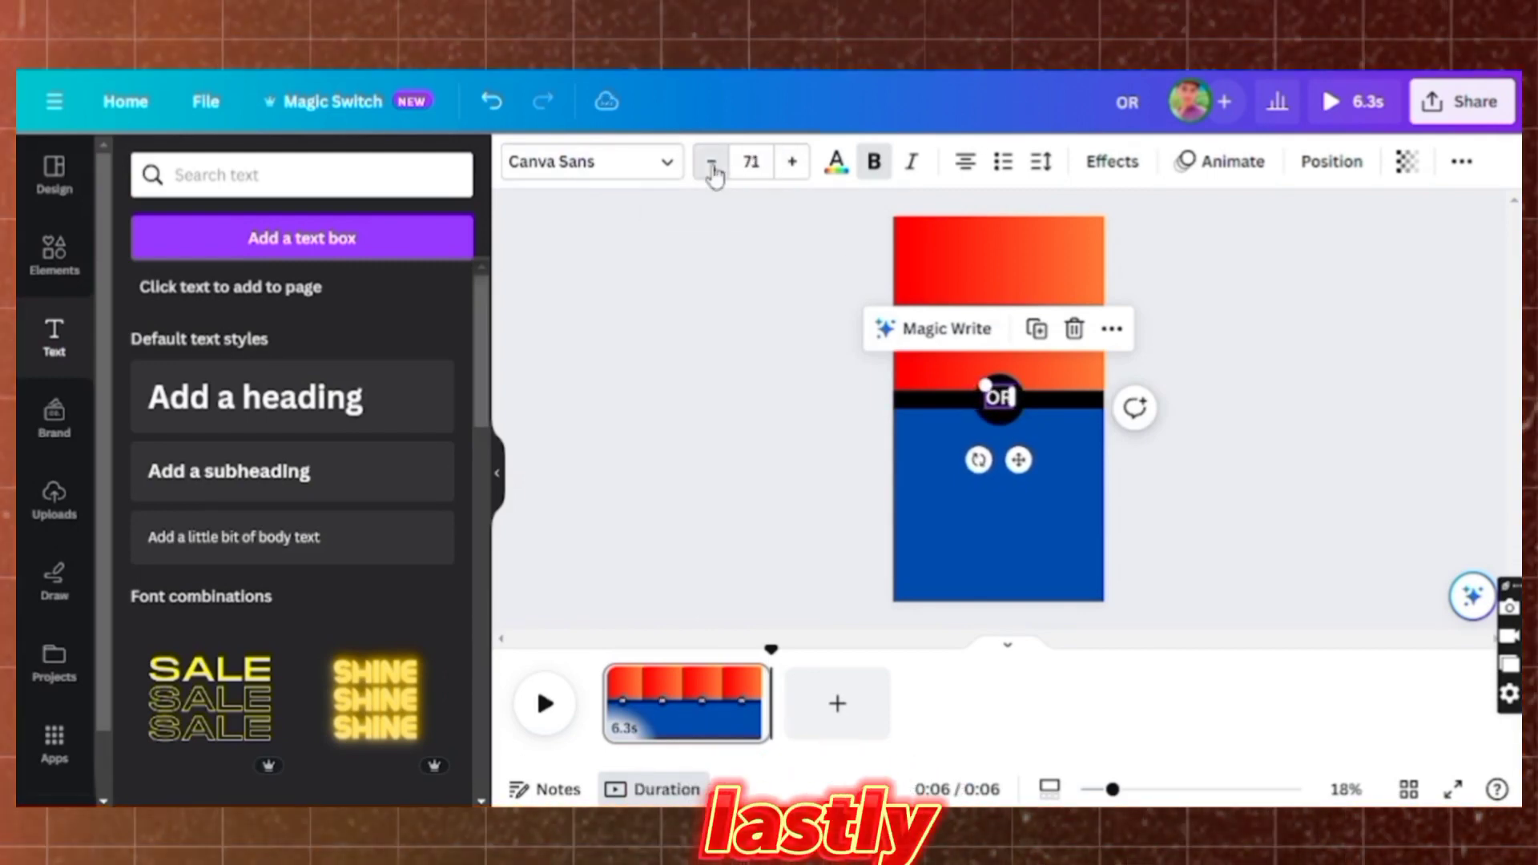
pyautogui.moveTo(1016, 453); pyautogui.dragTo(1016, 451)
pyautogui.click(795, 395)
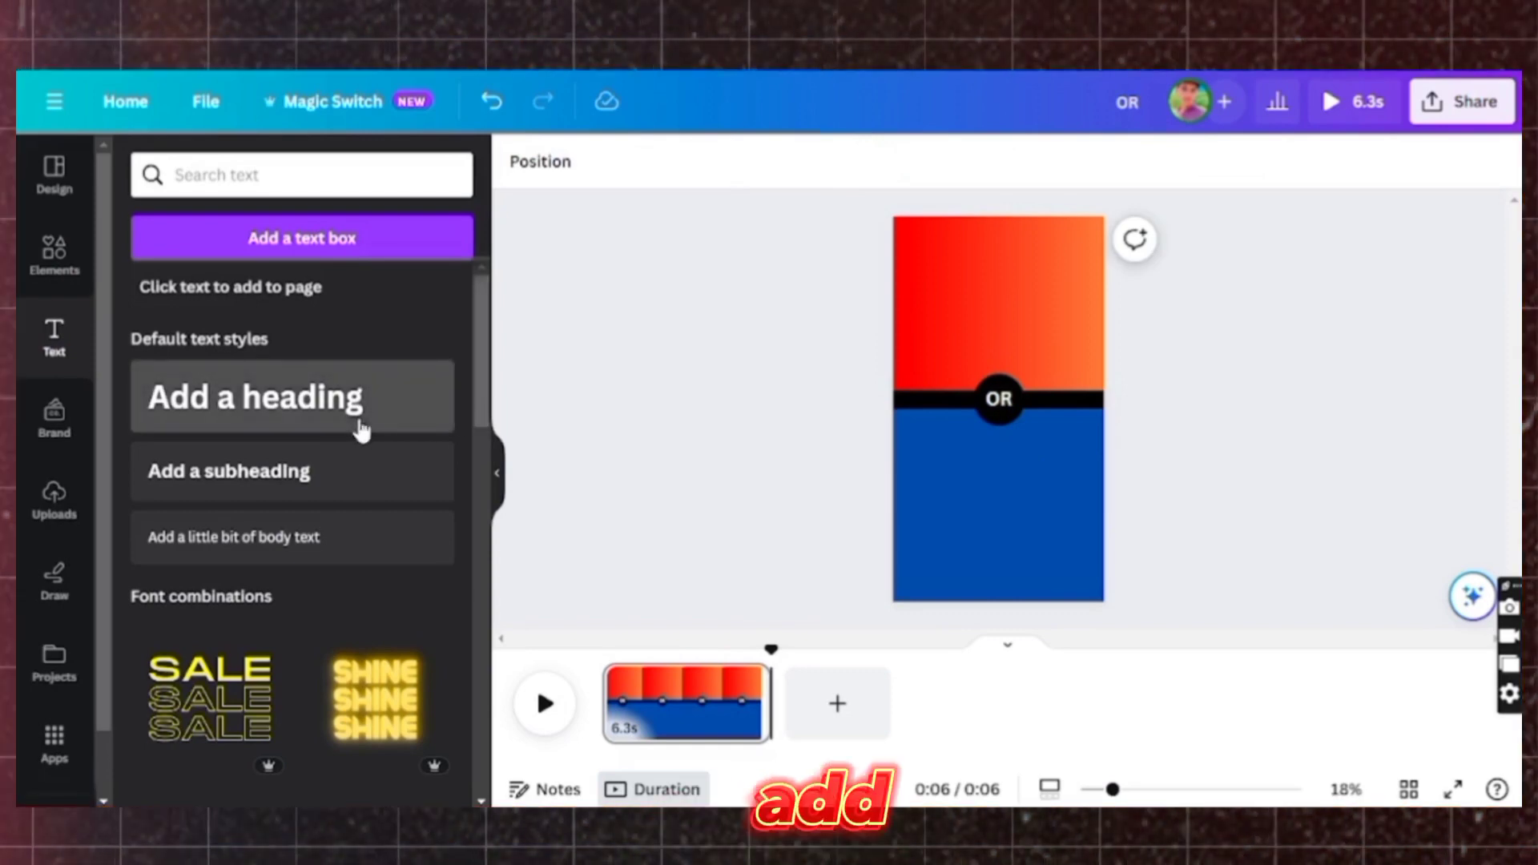
# Add a heading reading "Pizza" and place it in the middle of the red half.
pyautogui.click(362, 427)
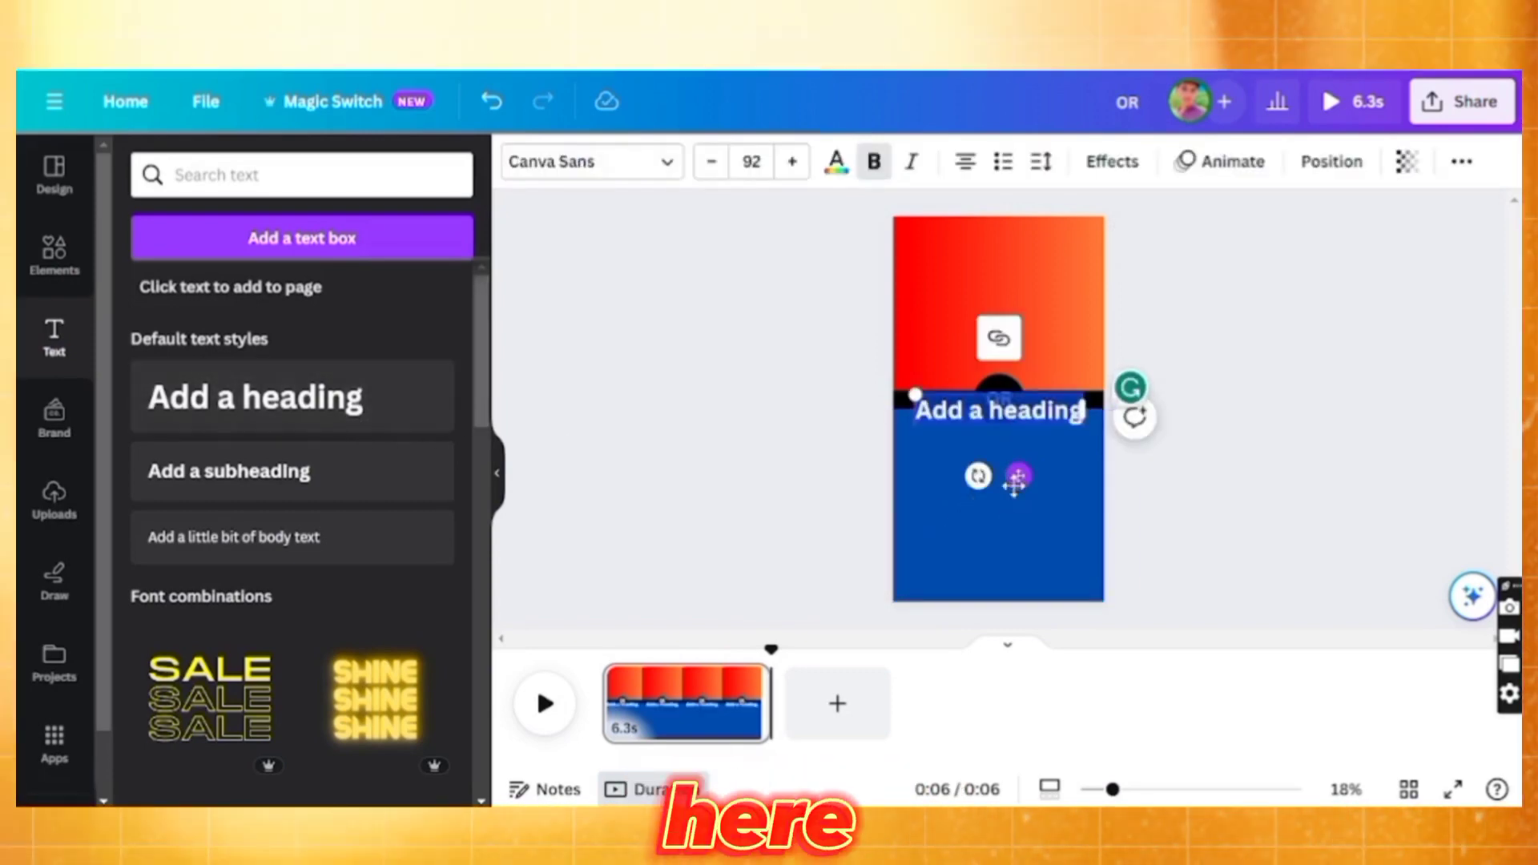
pyautogui.moveTo(1014, 483); pyautogui.dragTo(1014, 371)
pyautogui.doubleClick(1001, 299)
pyautogui.write('Pizza')
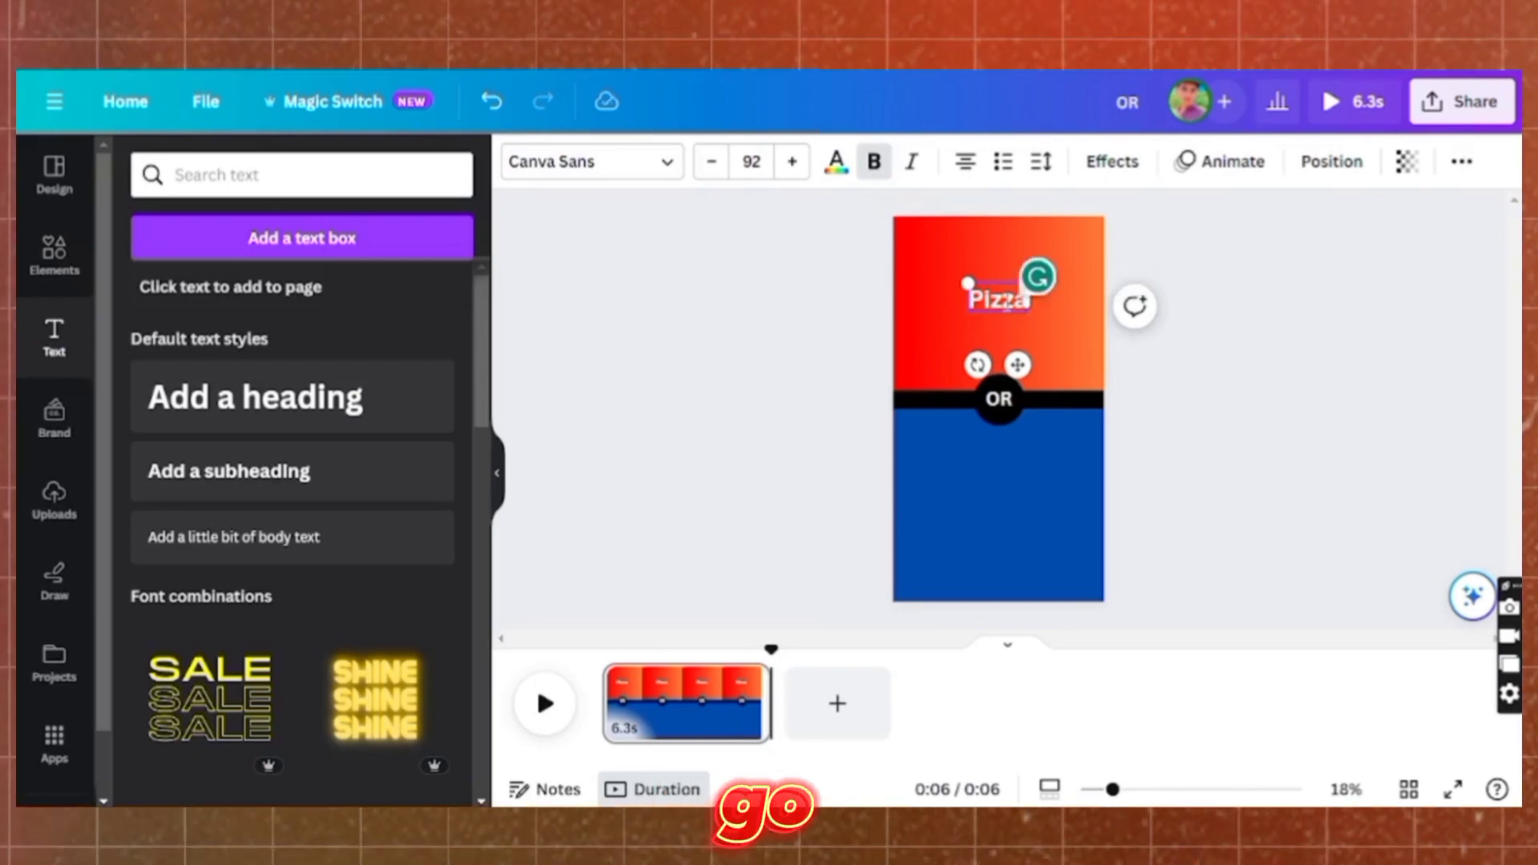
# Apply the Typewriter text animation to "Pizza".
pyautogui.click(1233, 162)
pyautogui.scroll(-5, 353, 440)
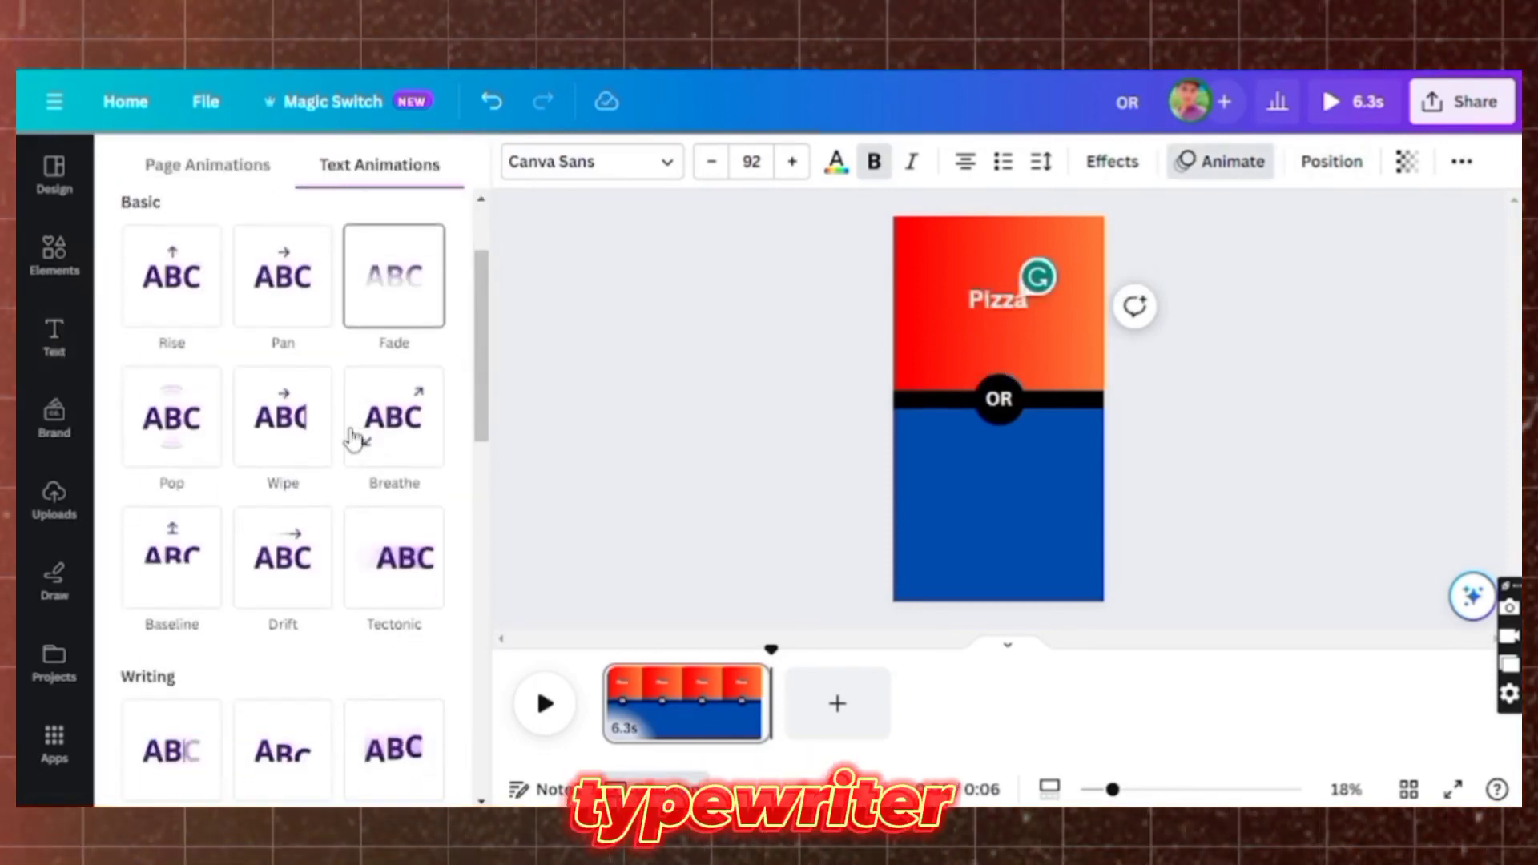
pyautogui.click(171, 458)
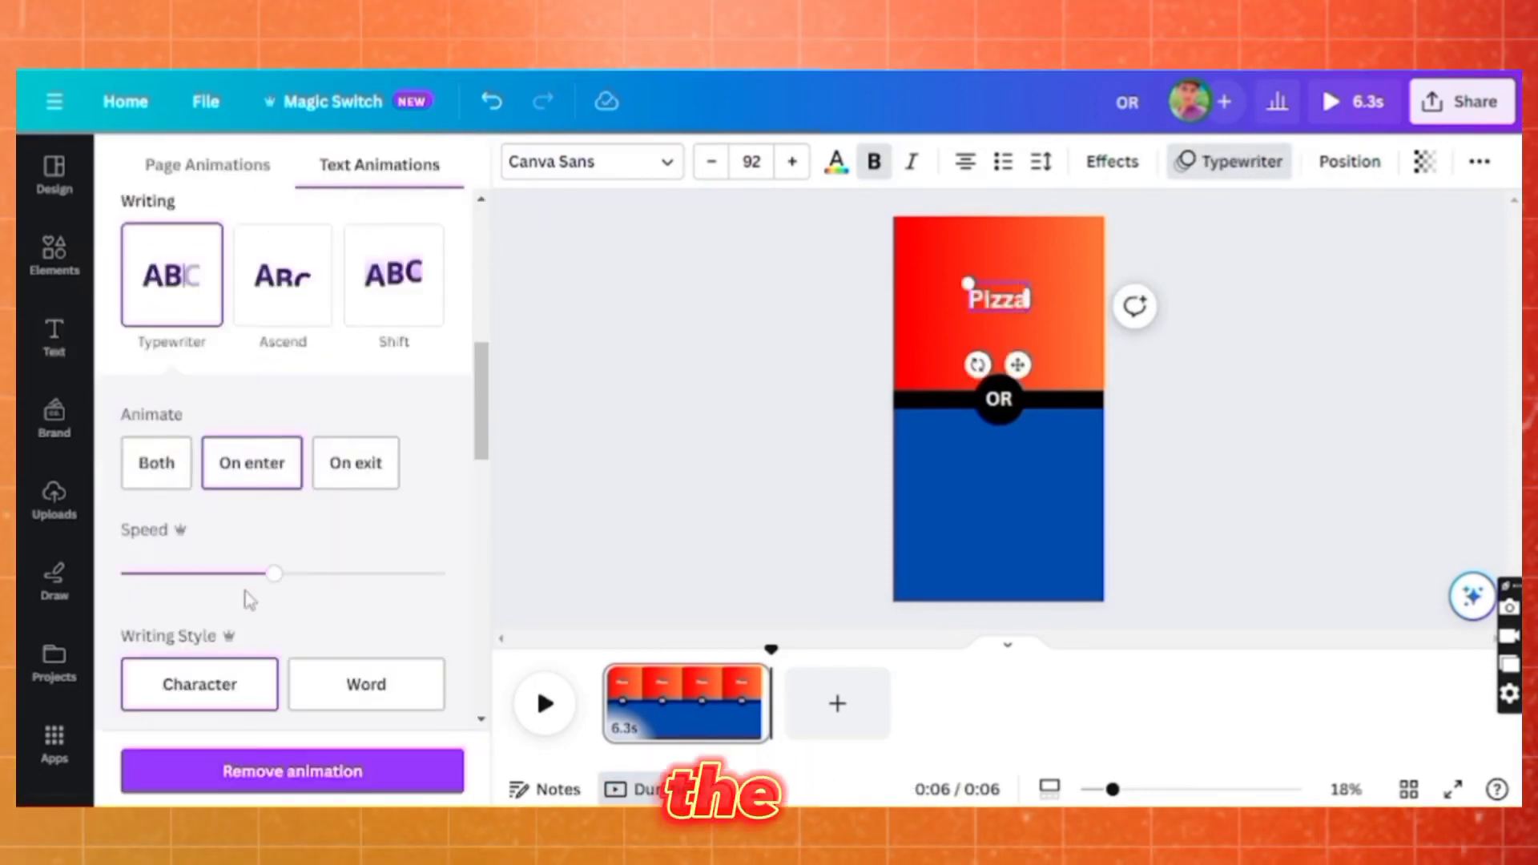
pyautogui.click(1229, 161)
# Apply the Outline effect to the "Pizza" text and choose its outline color.
pyautogui.click(1112, 161)
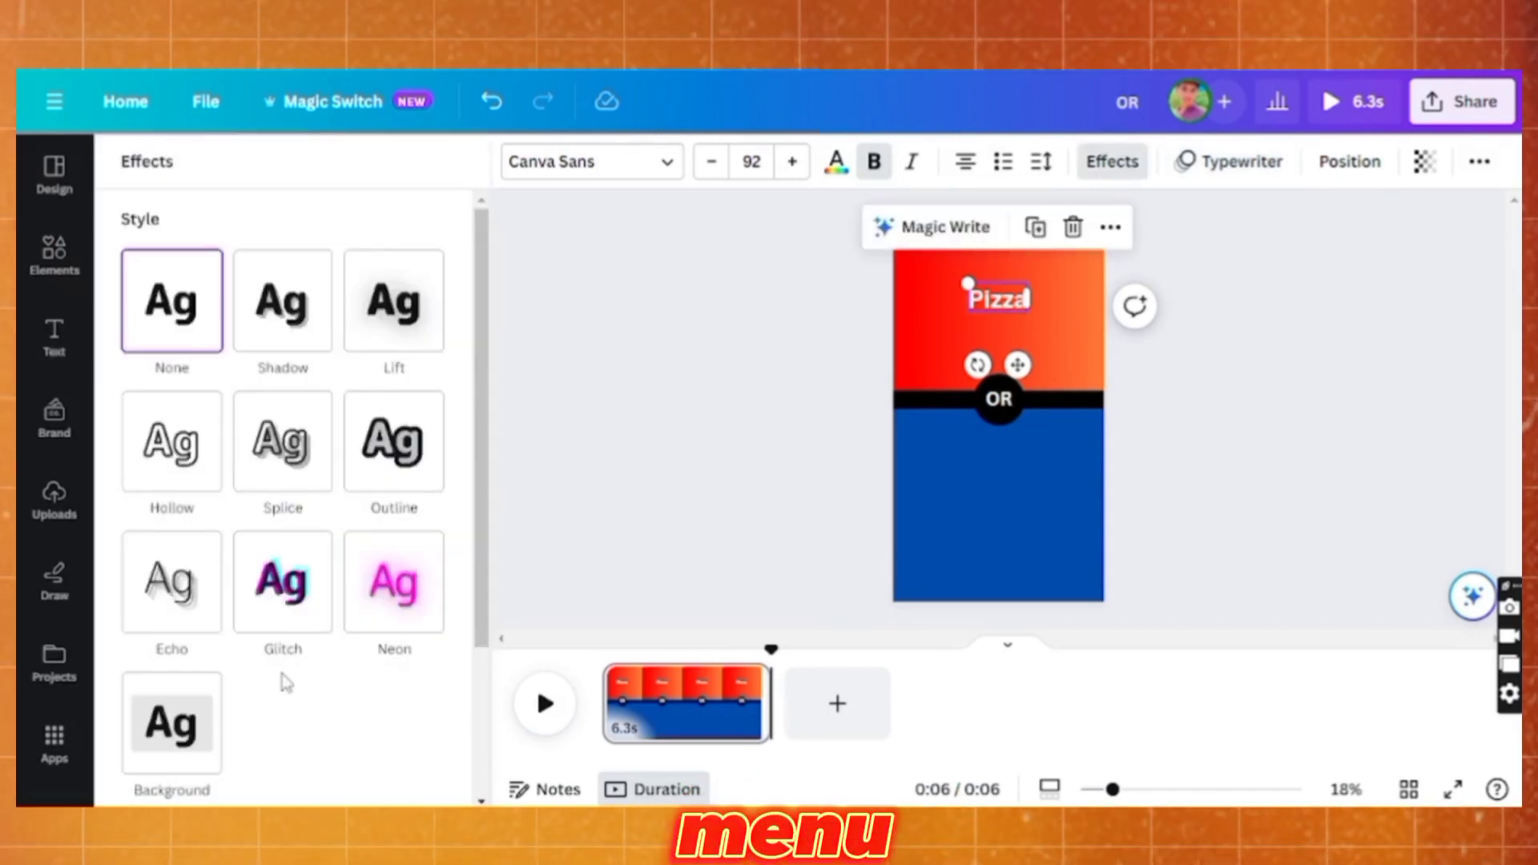
pyautogui.click(383, 453)
pyautogui.click(426, 619)
pyautogui.click(189, 388)
# Change the "Pizza" text's font to Arial Unicode.
pyautogui.click(583, 162)
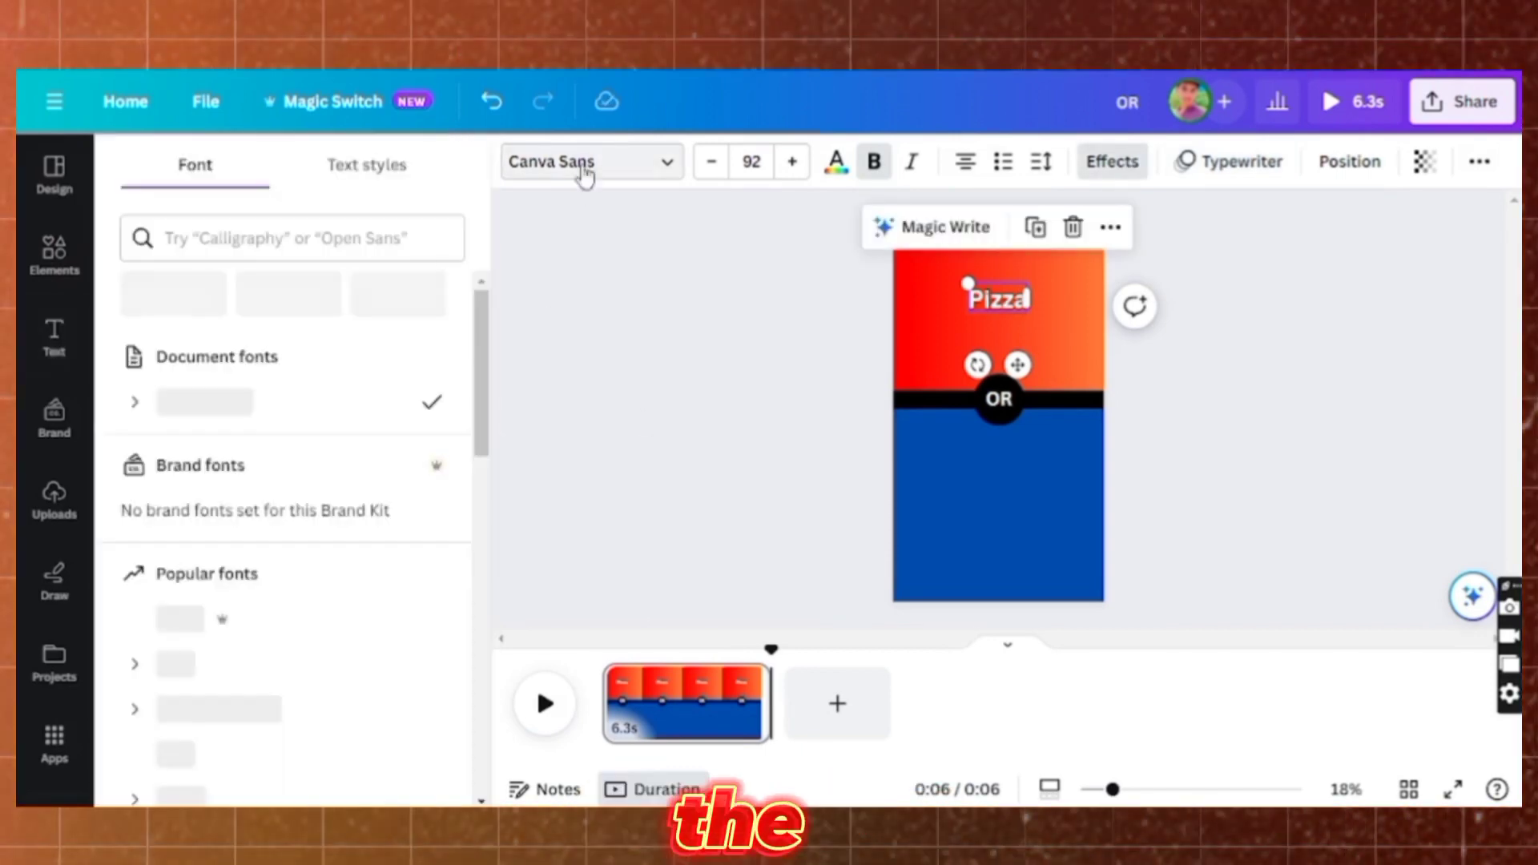
pyautogui.scroll(-5, 380, 620)
pyautogui.scroll(-3, 333, 679)
pyautogui.click(292, 457)
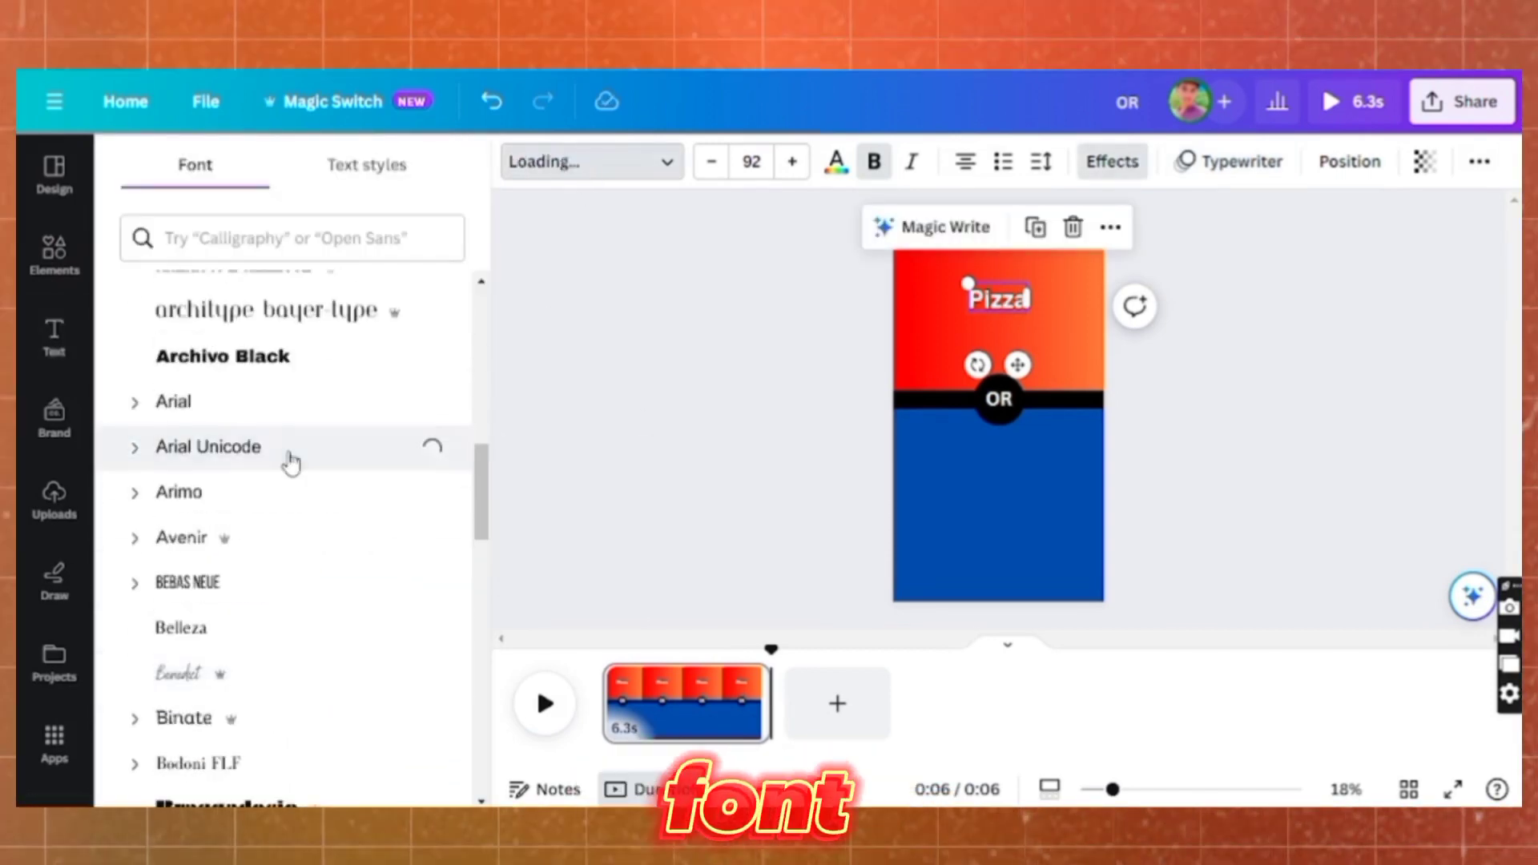
pyautogui.click(1109, 380)
# Duplicate the "Pizza" text, move the copy to the blue half and change its wording to "Burger".
pyautogui.click(1001, 299)
pyautogui.click(1036, 229)
pyautogui.moveTo(1021, 367); pyautogui.dragTo(1015, 554)
pyautogui.doubleClick(995, 486)
pyautogui.write('Burger')
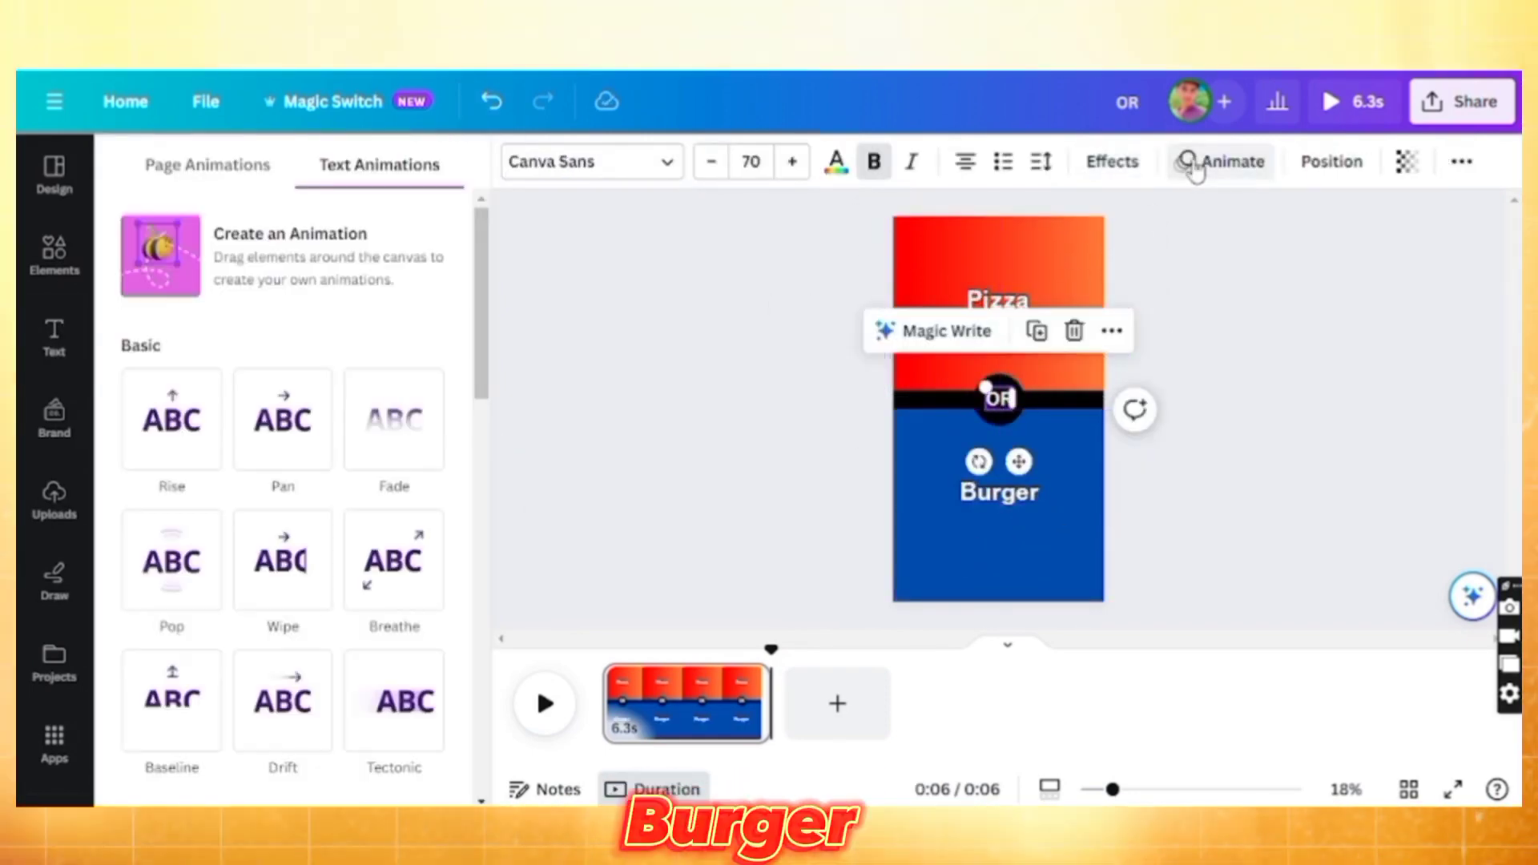
# Give the "OR" text the Pop animation and add the Pulse motion effect.
pyautogui.click(165, 547)
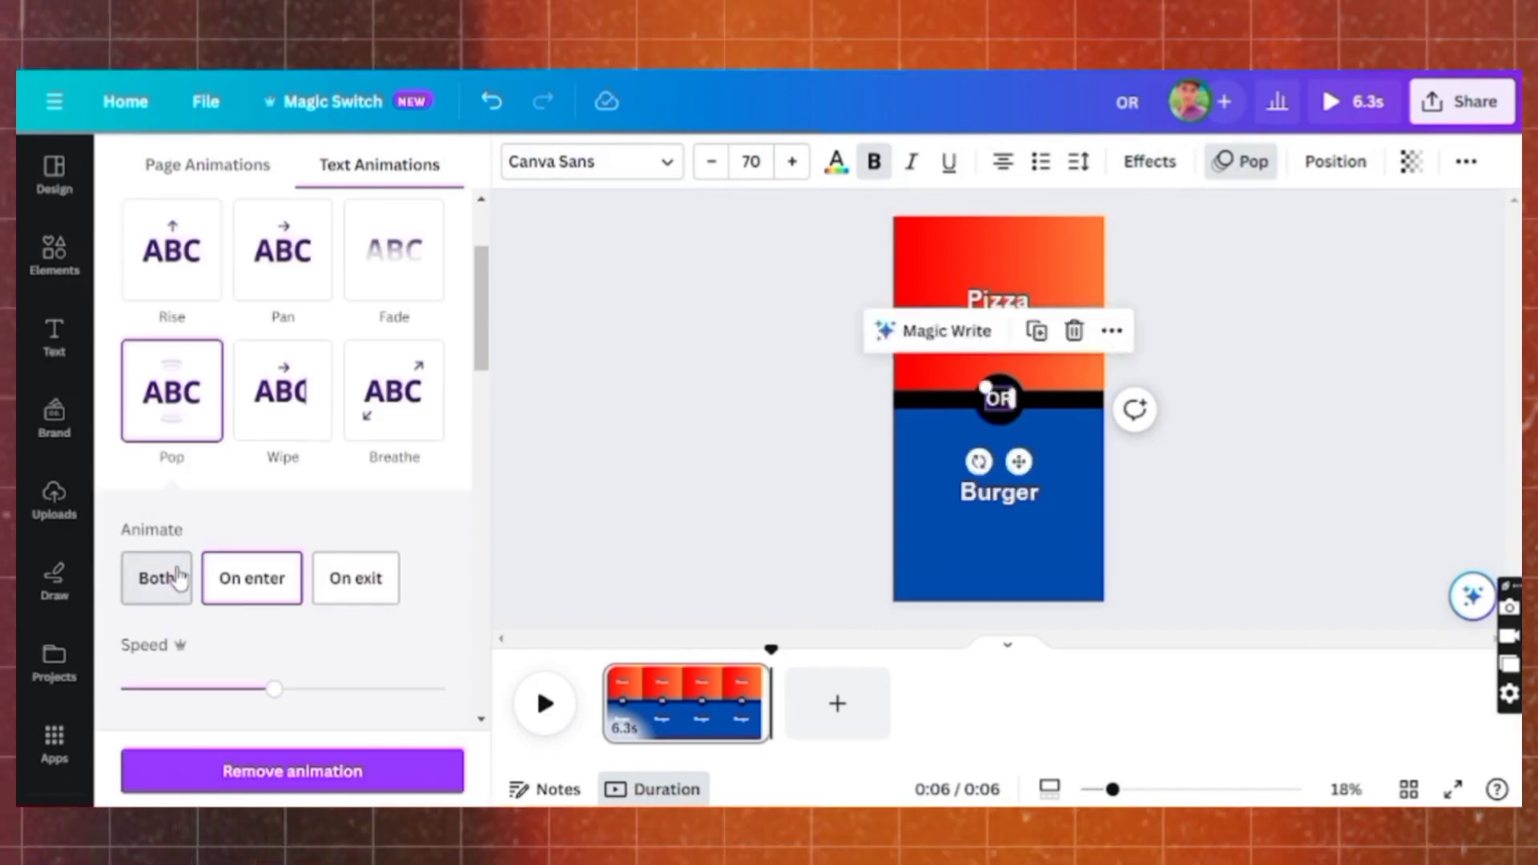
pyautogui.scroll(-5, 176, 581)
pyautogui.click(389, 520)
pyautogui.scroll(-1, 385, 531)
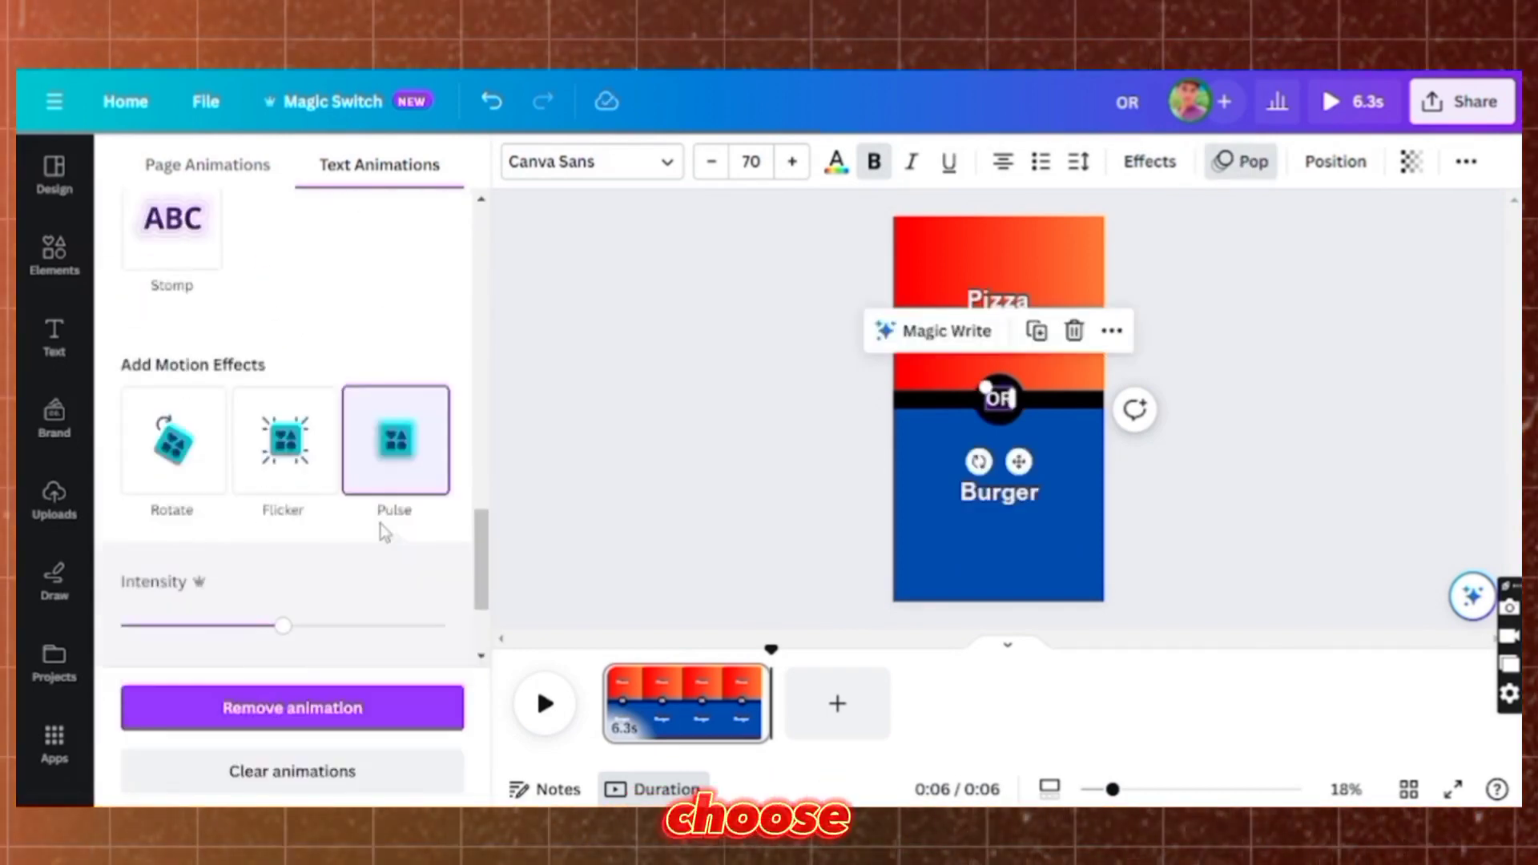
pyautogui.click(621, 474)
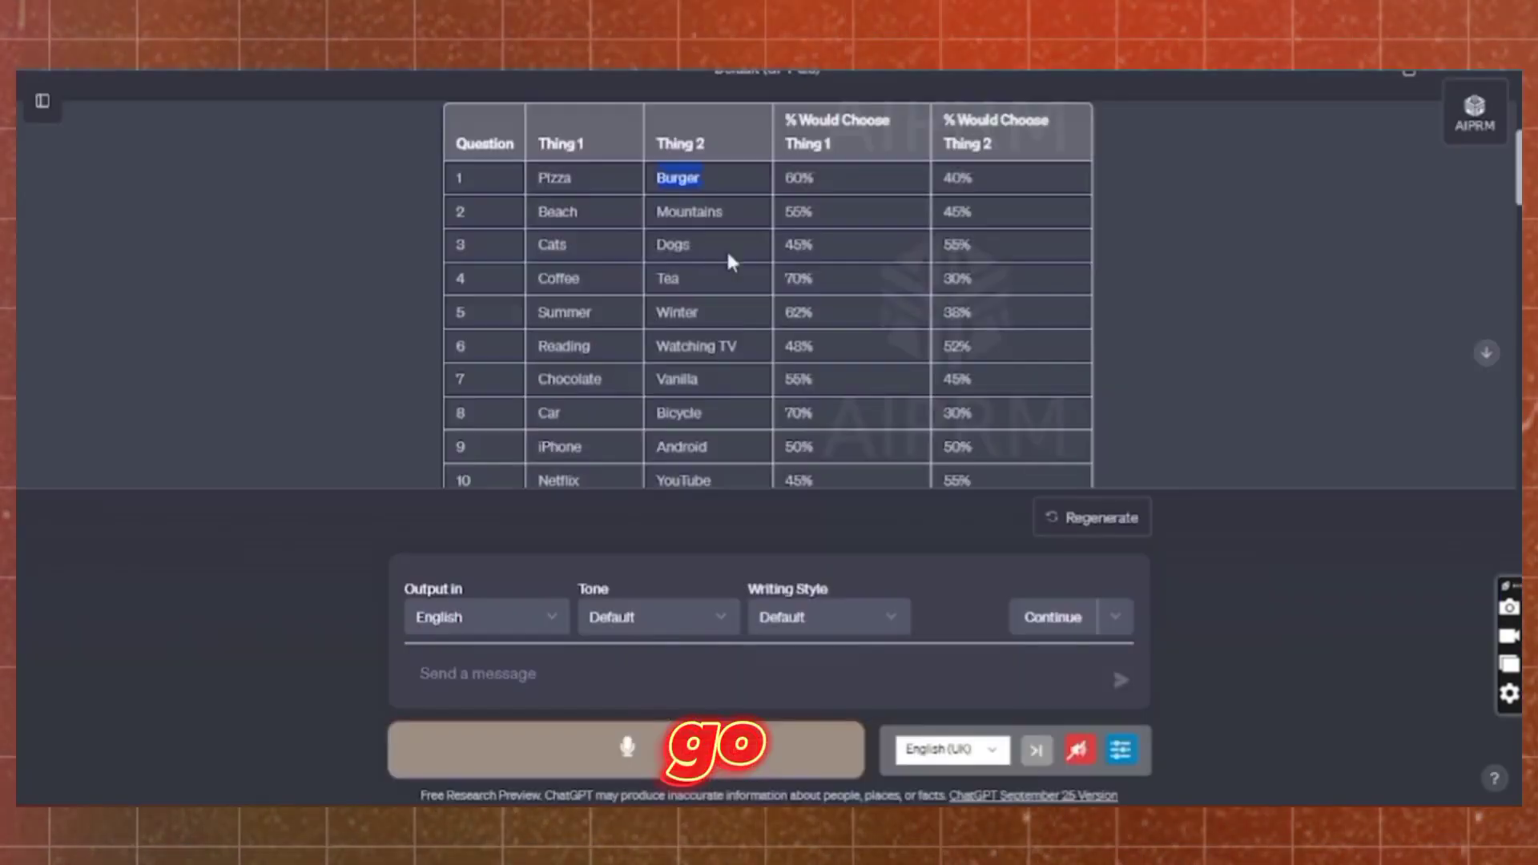
# Copy the 60% value from the first row of the ChatGPT table into a duplicate text under "Pizza" and narrow its box.
pyautogui.doubleClick(802, 178)
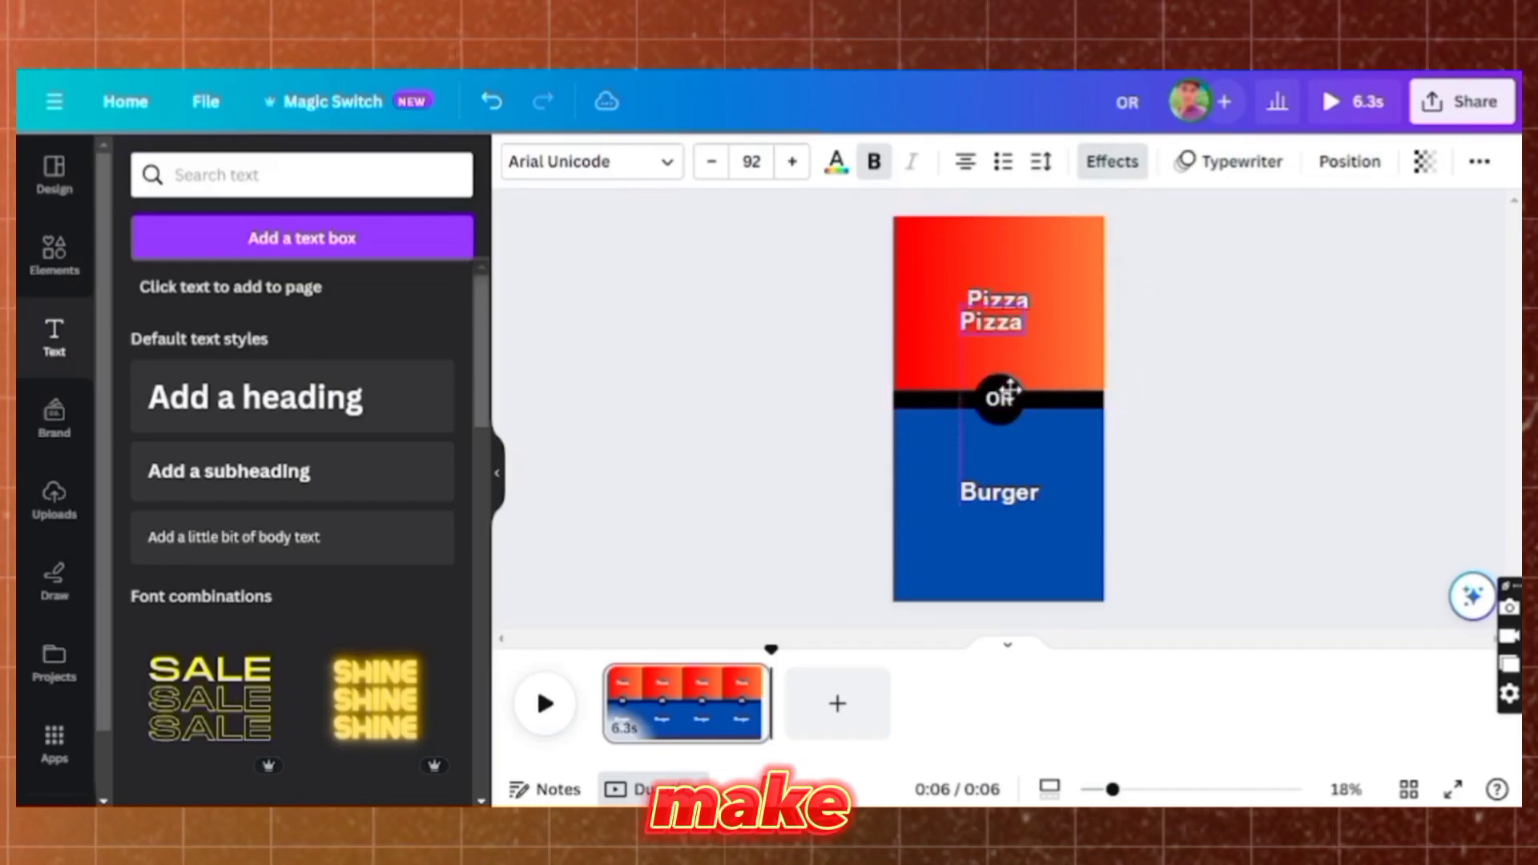
pyautogui.doubleClick(1001, 329)
pyautogui.hotkey('ctrl', 'v')
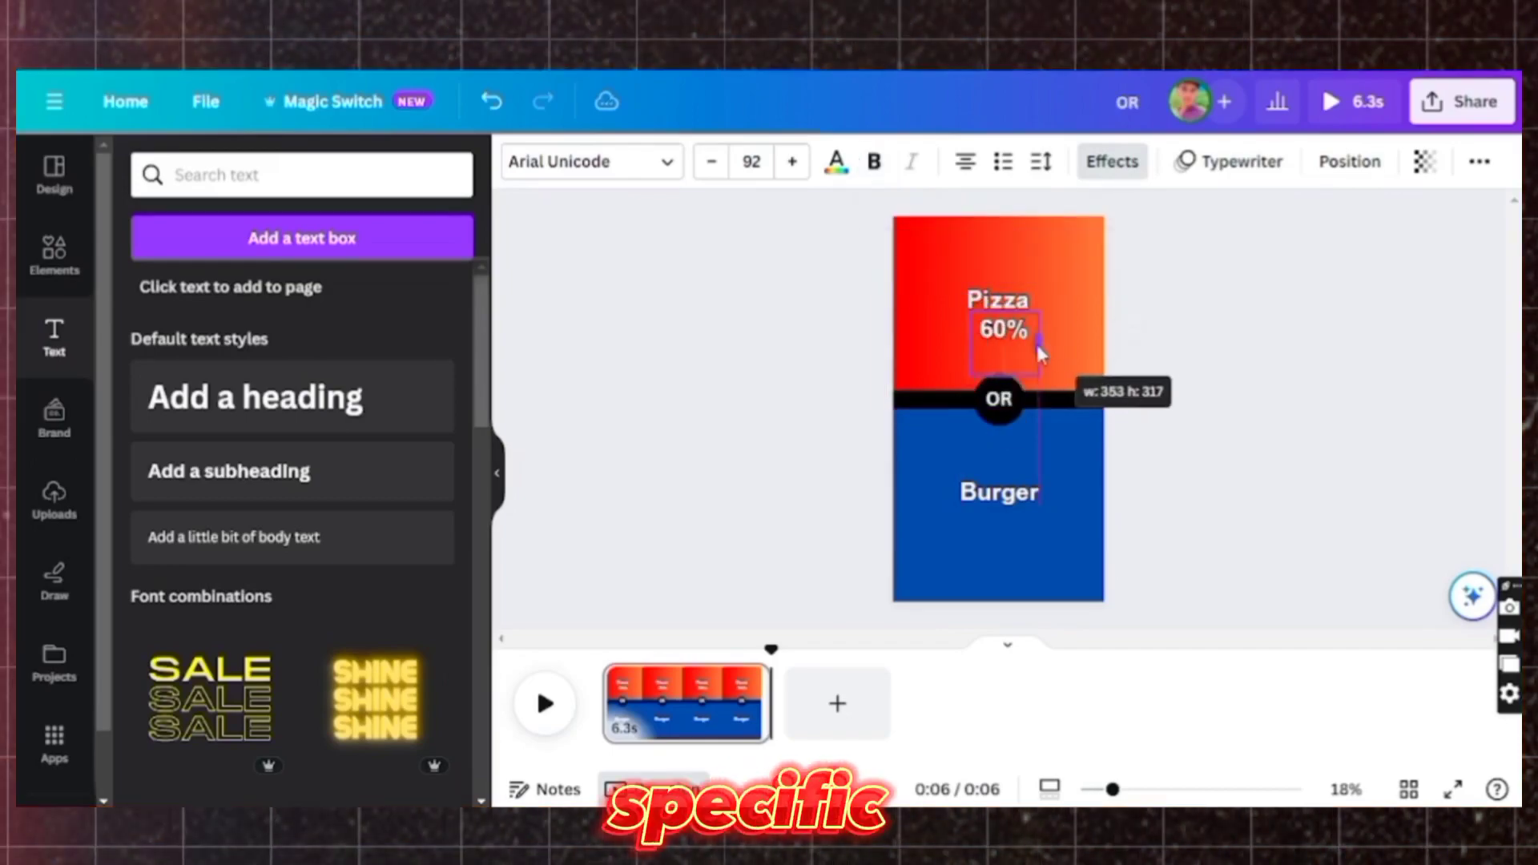
pyautogui.moveTo(1039, 353); pyautogui.dragTo(1029, 352)
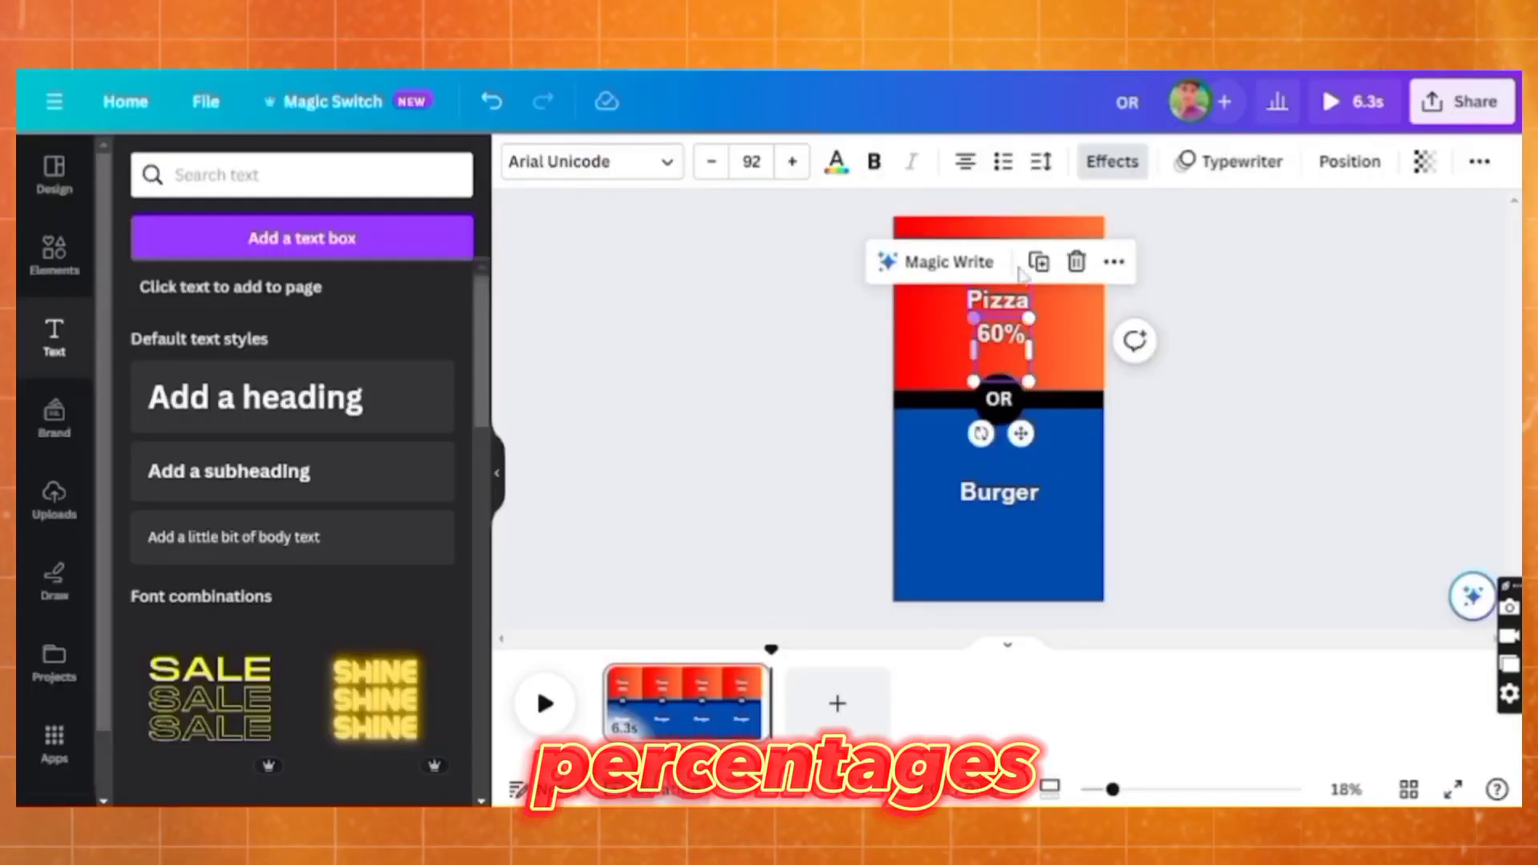
# Place a copy of the 60% text under "Burger", change it to 40% and move "Burger" up slightly.
pyautogui.moveTo(1020, 433); pyautogui.dragTo(1031, 484)
pyautogui.moveTo(1026, 625); pyautogui.dragTo(1023, 638)
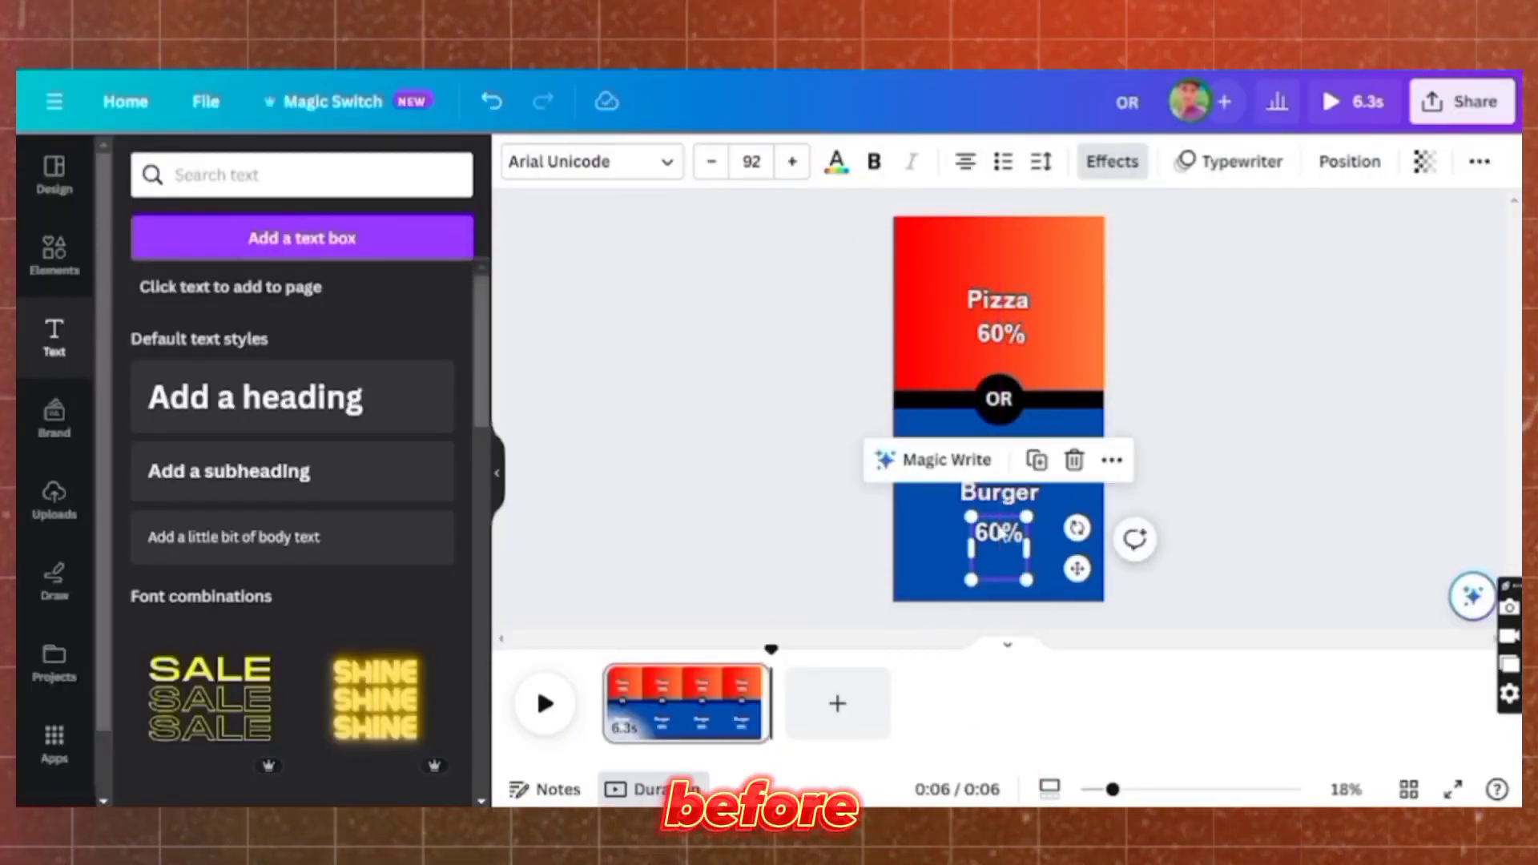
pyautogui.click(999, 524)
pyautogui.write('40')
pyautogui.moveTo(1055, 579); pyautogui.dragTo(1053, 577)
pyautogui.moveTo(1003, 495); pyautogui.dragTo(1003, 467)
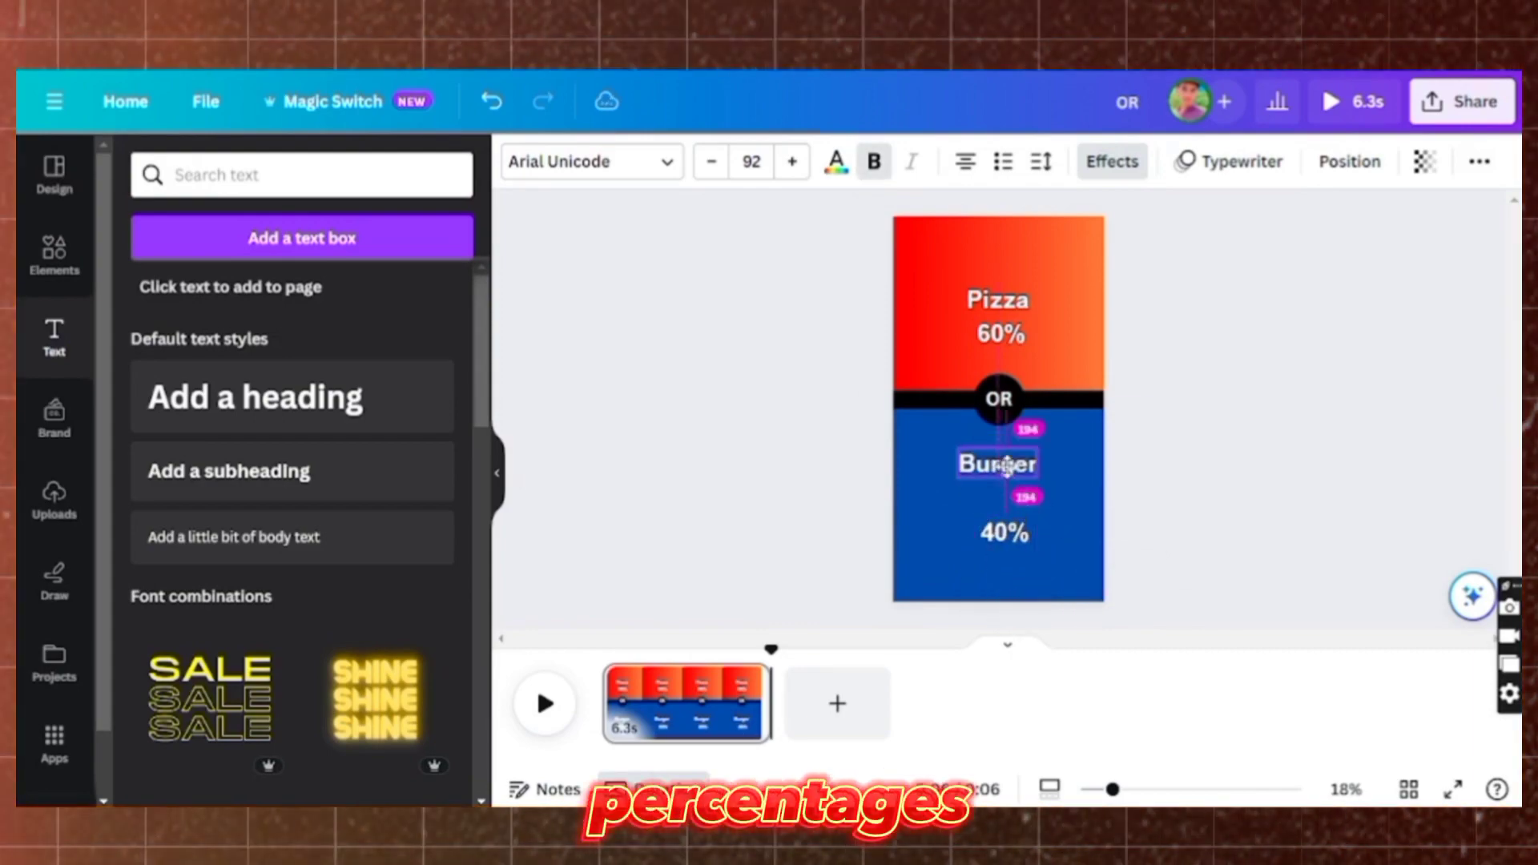
# Show the element timing, trim the starts of "Pizza" and "Burger" so they appear shortly after the page begins, and play the result.
pyautogui.rightClick(994, 315)
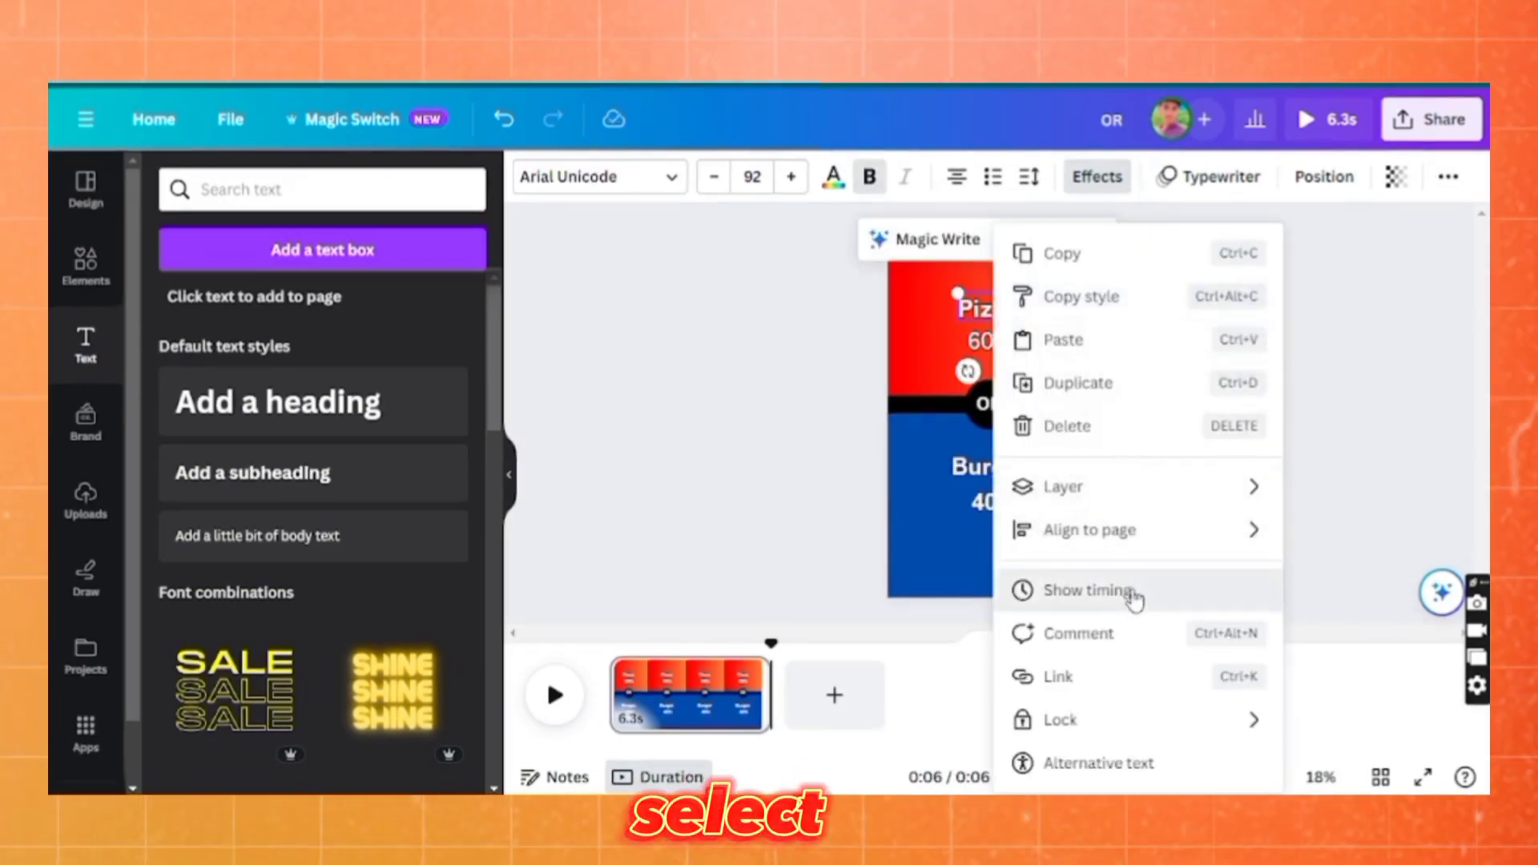
pyautogui.click(1129, 589)
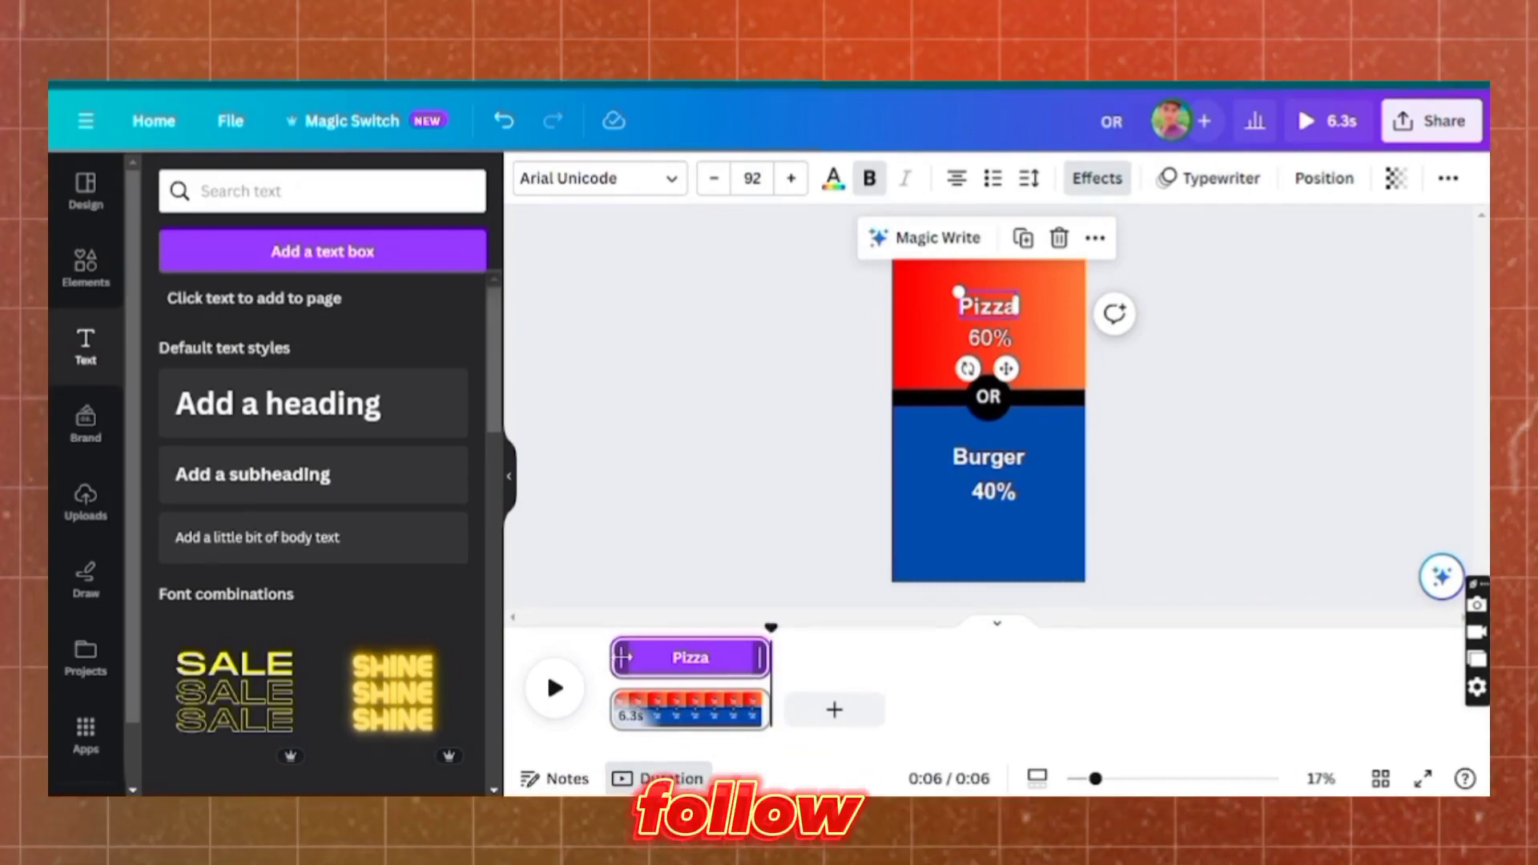
pyautogui.moveTo(615, 657); pyautogui.dragTo(640, 660)
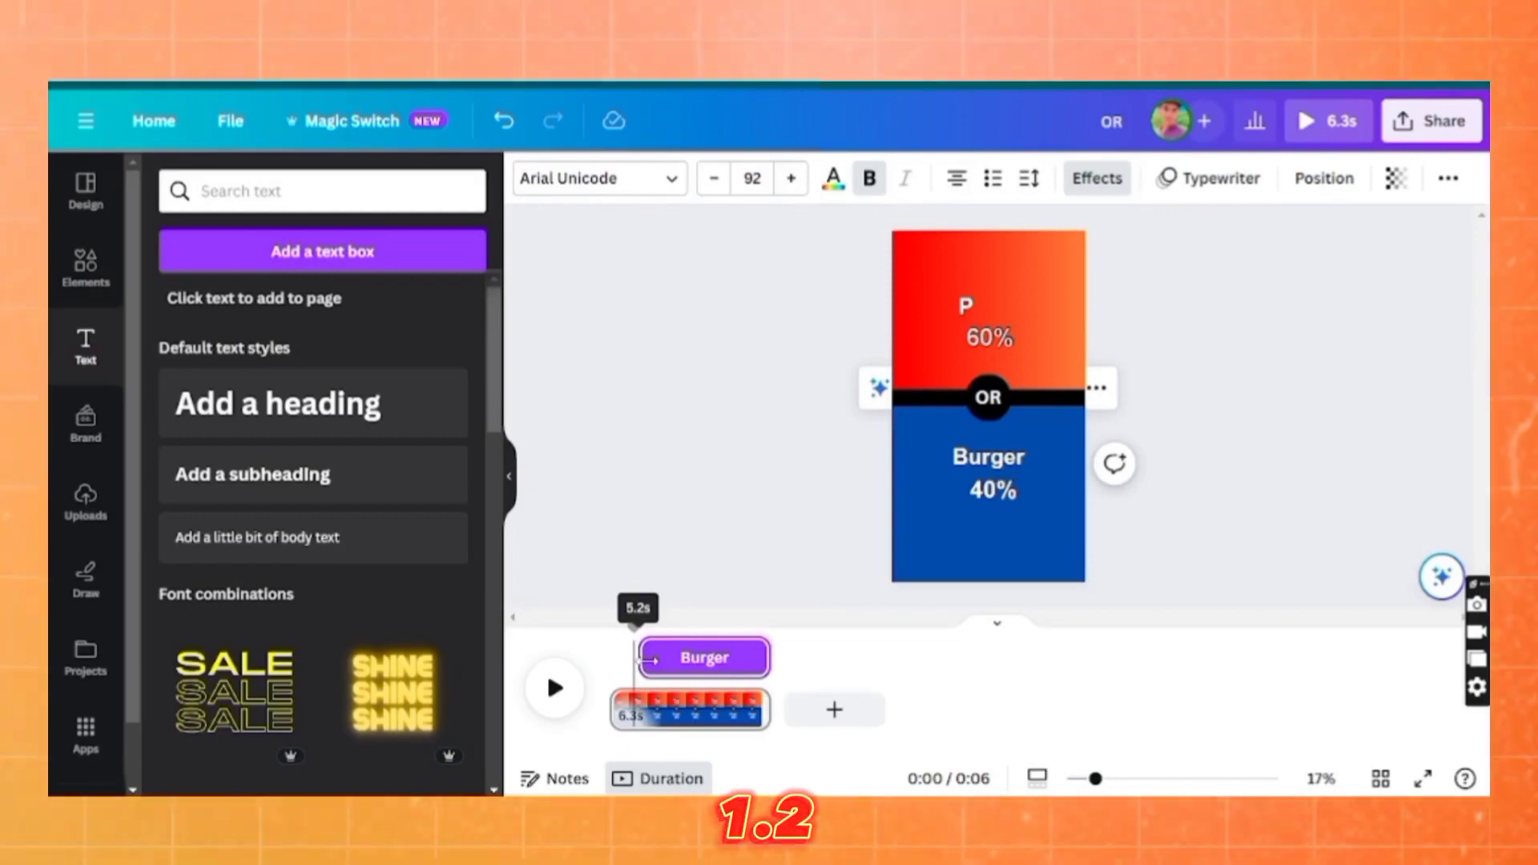
pyautogui.moveTo(642, 658)
pyautogui.mouseDown()
pyautogui.moveTo(655, 660)
pyautogui.moveTo(609, 661)
pyautogui.moveTo(636, 658)
pyautogui.mouseUp()
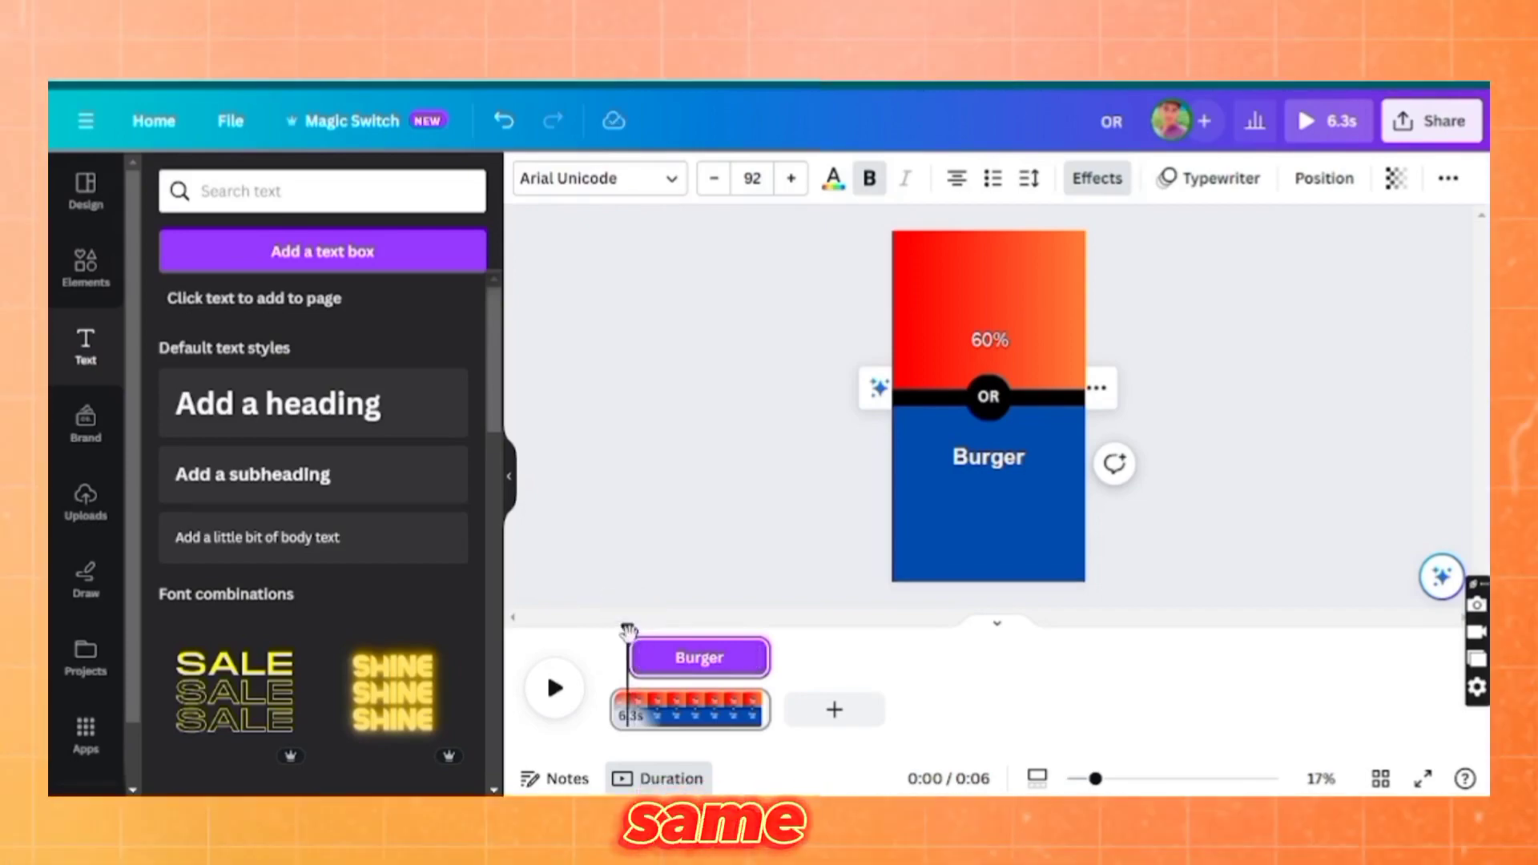
pyautogui.moveTo(627, 627); pyautogui.dragTo(609, 628)
pyautogui.click(555, 698)
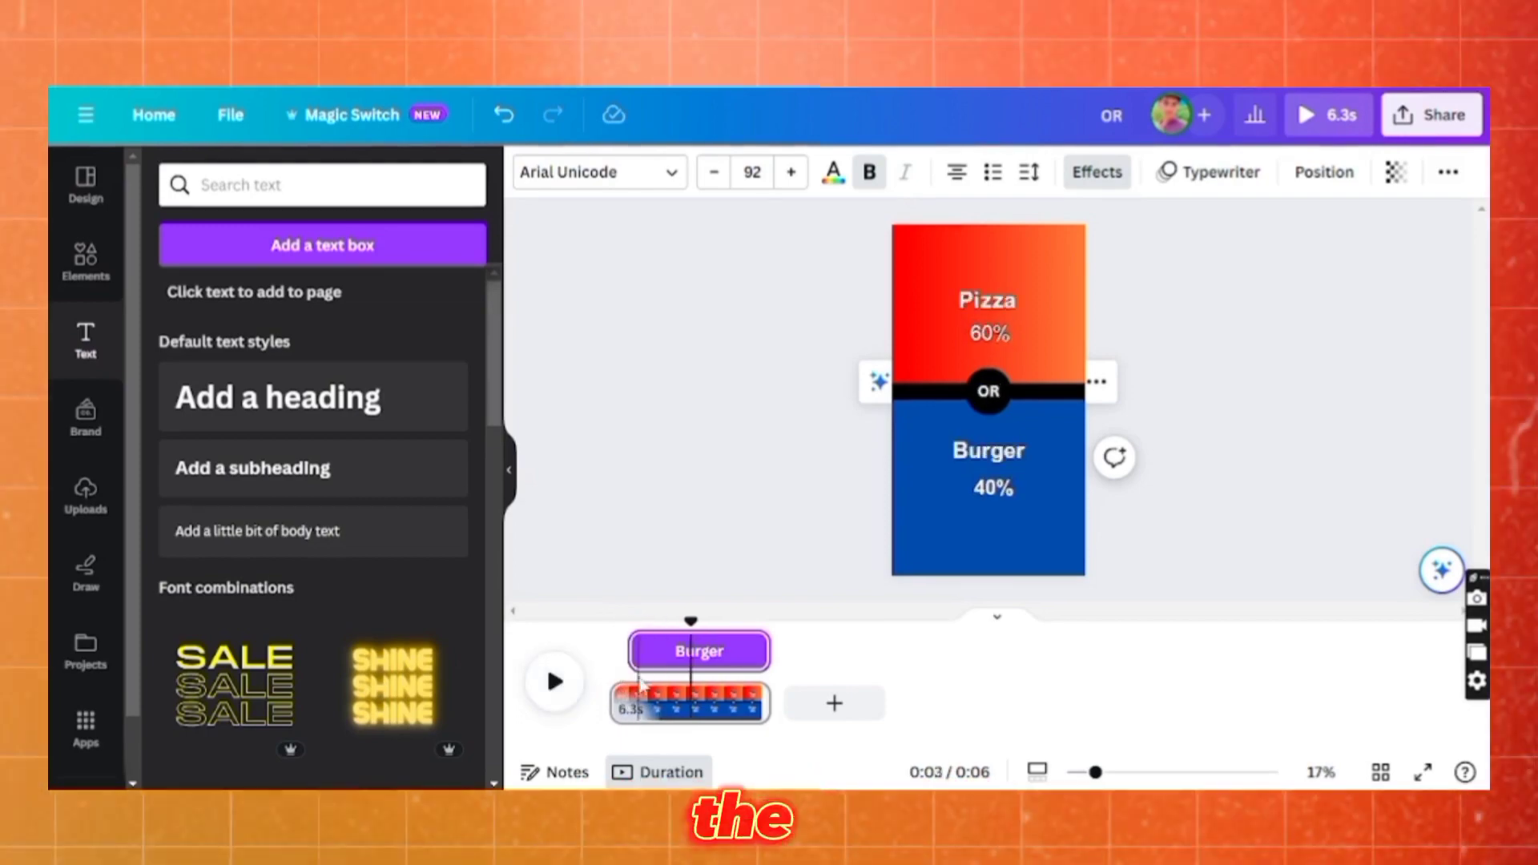
# Trim the starts of the 60% and 40% texts so they appear only near the page's end, with 40% lasting about 1.4 s.
pyautogui.click(991, 333)
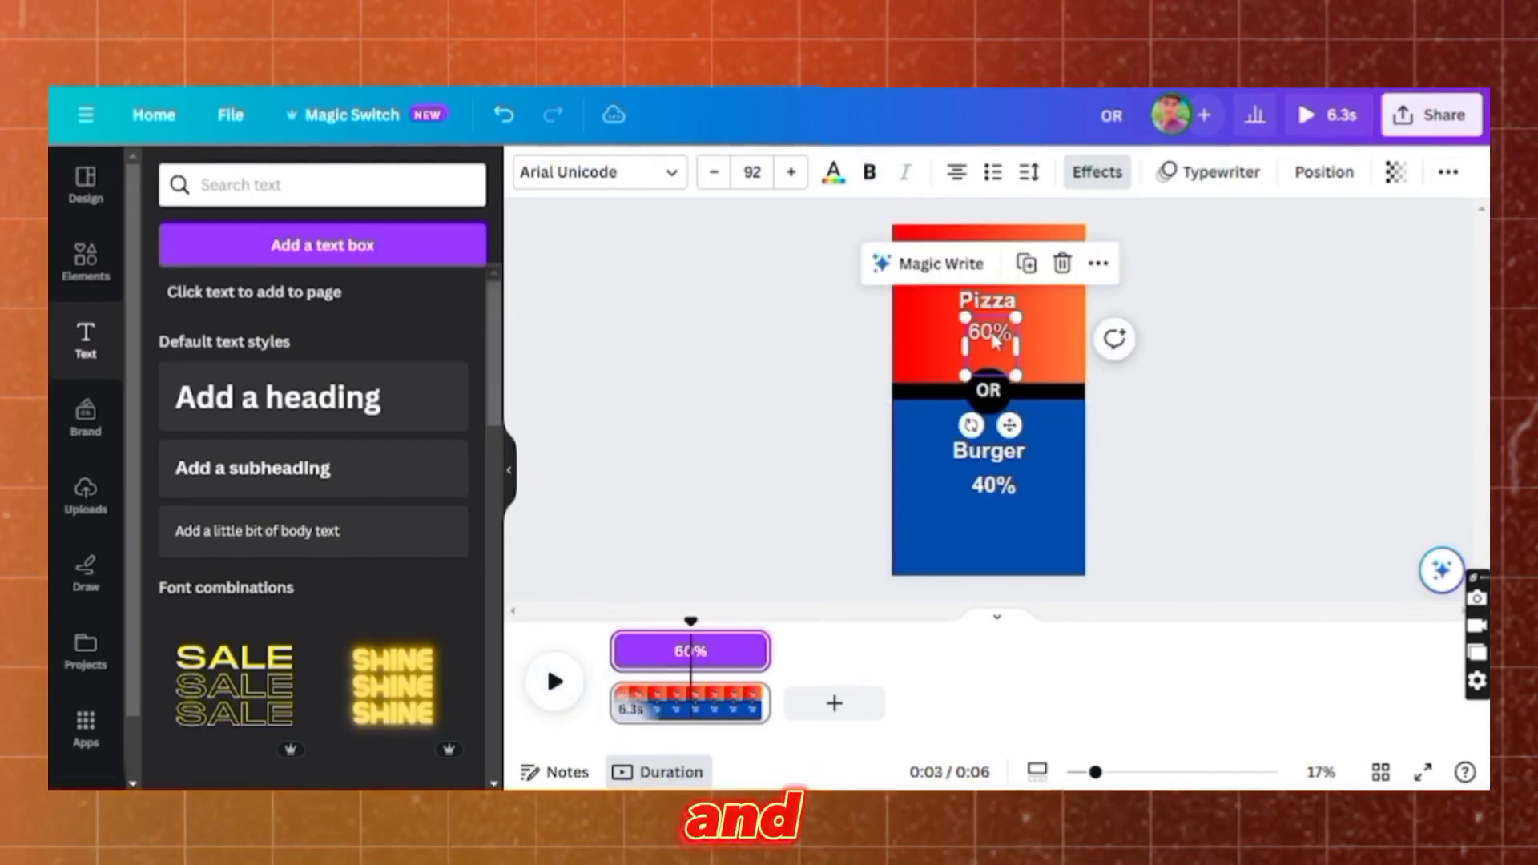
pyautogui.moveTo(769, 649)
pyautogui.moveTo(618, 650); pyautogui.dragTo(742, 650)
pyautogui.click(993, 490)
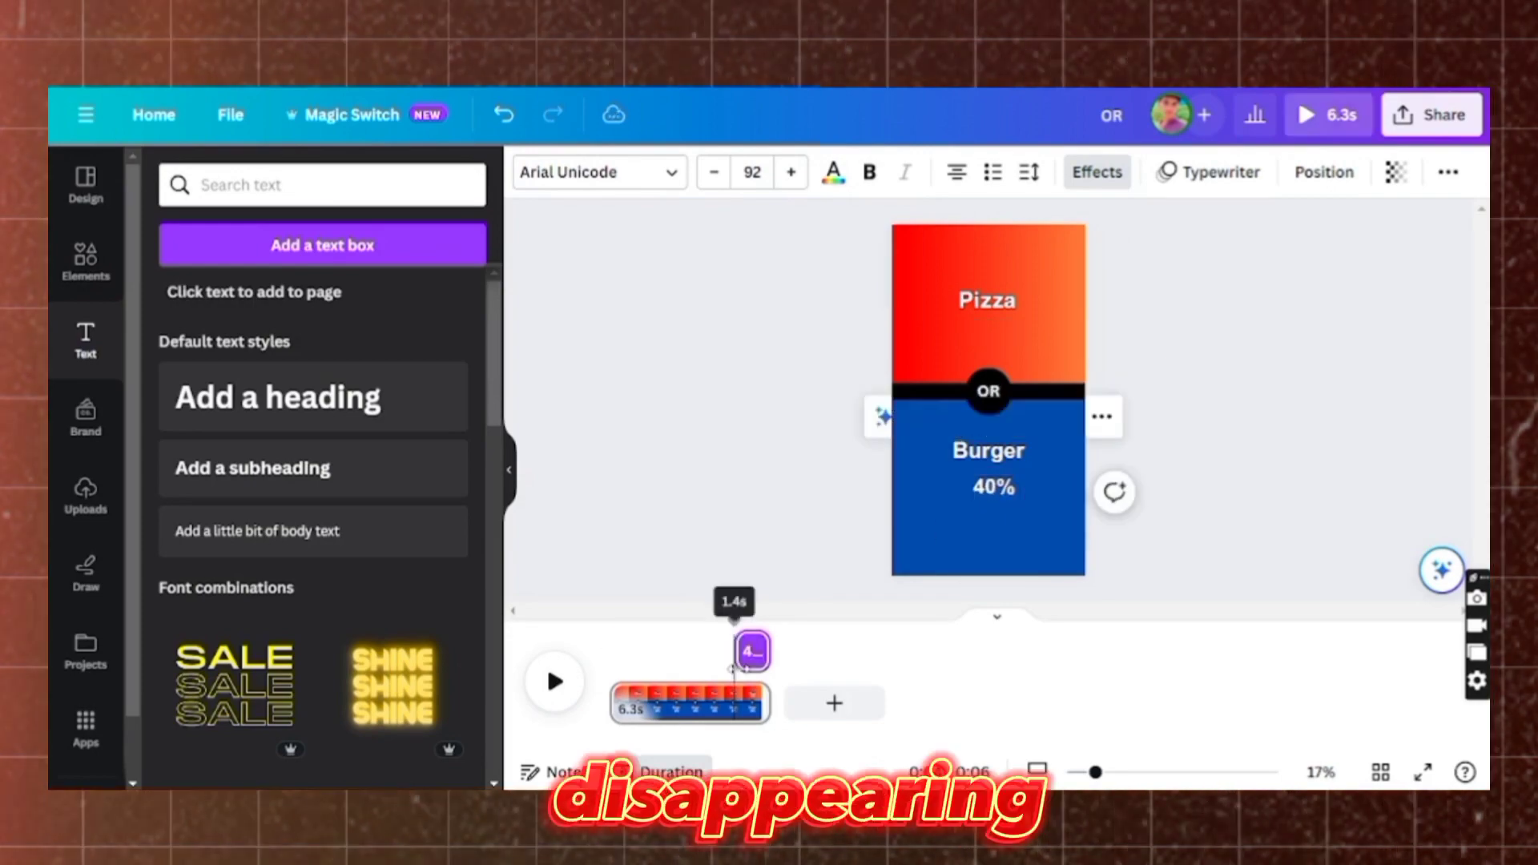
pyautogui.click(555, 682)
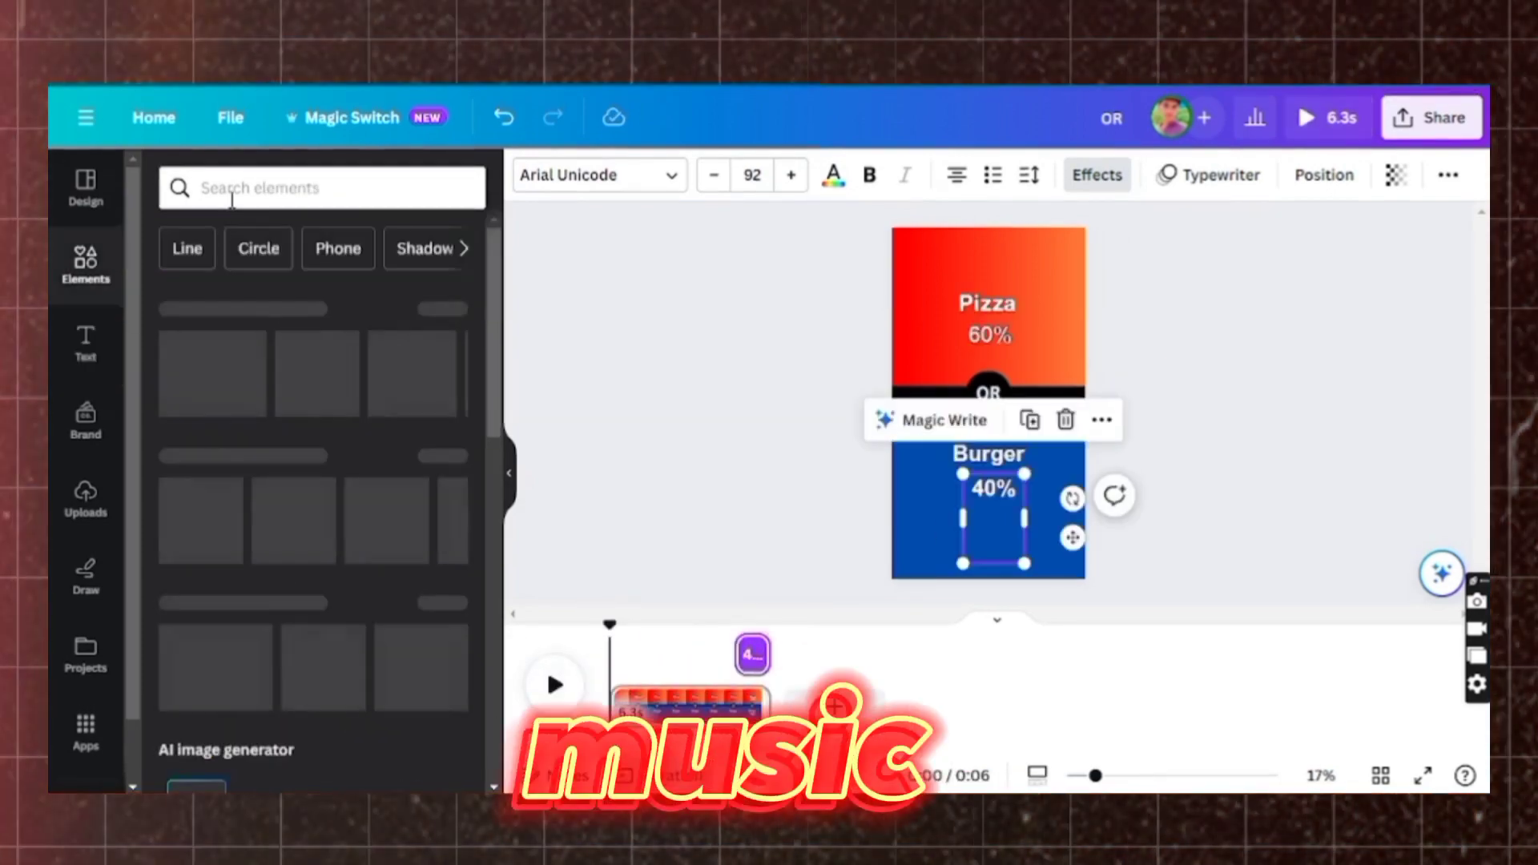
# Search the elements for "egg timer" audio and add the Egg Timer Tic Toc sound to the page.
pyautogui.click(231, 199)
pyautogui.write('E')
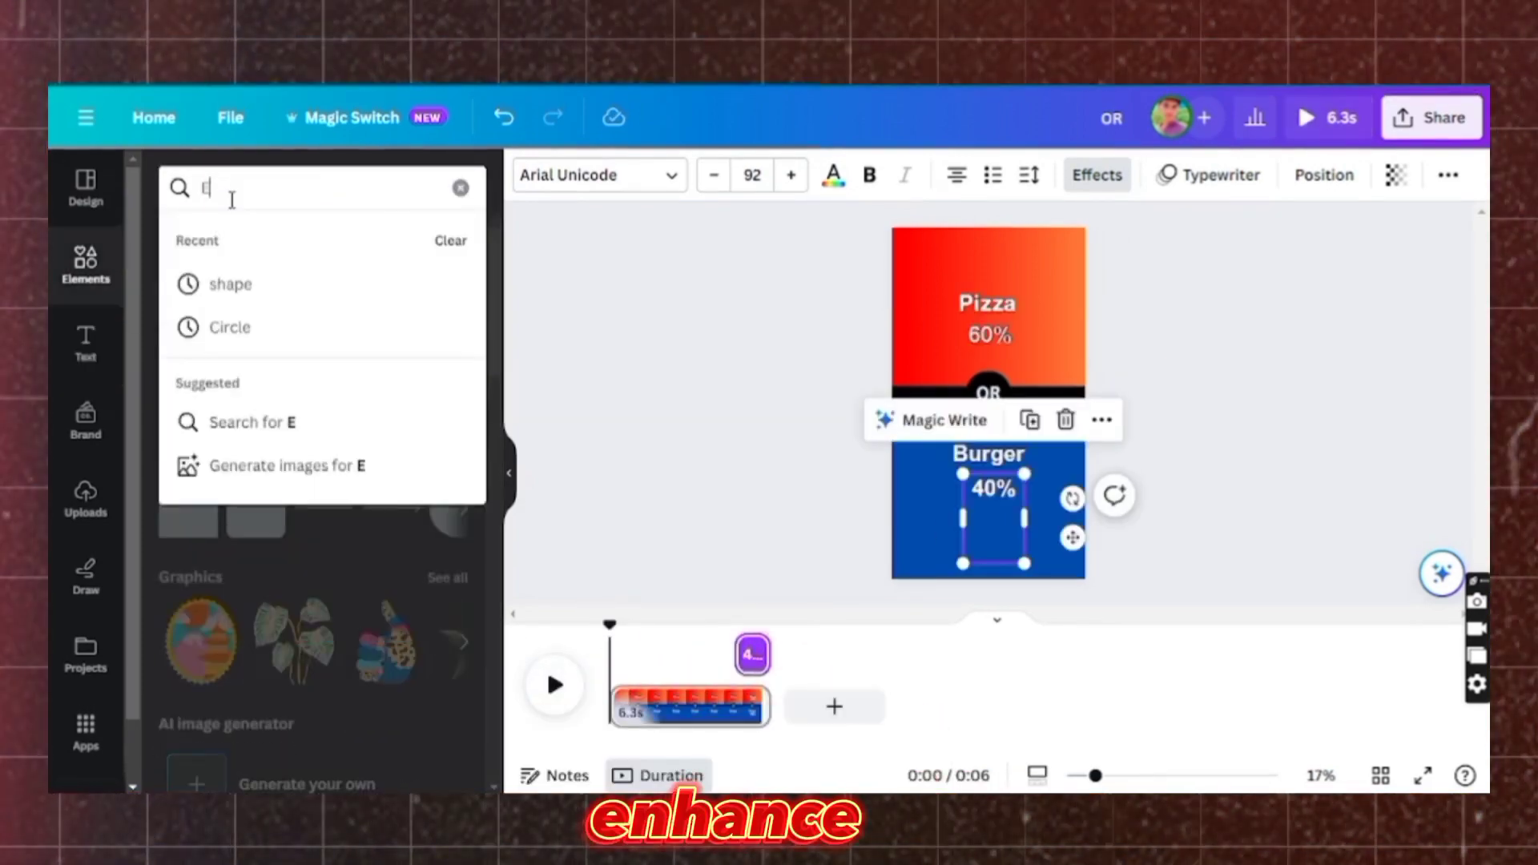
pyautogui.write('gg')
pyautogui.click(329, 343)
pyautogui.click(387, 240)
pyautogui.click(445, 239)
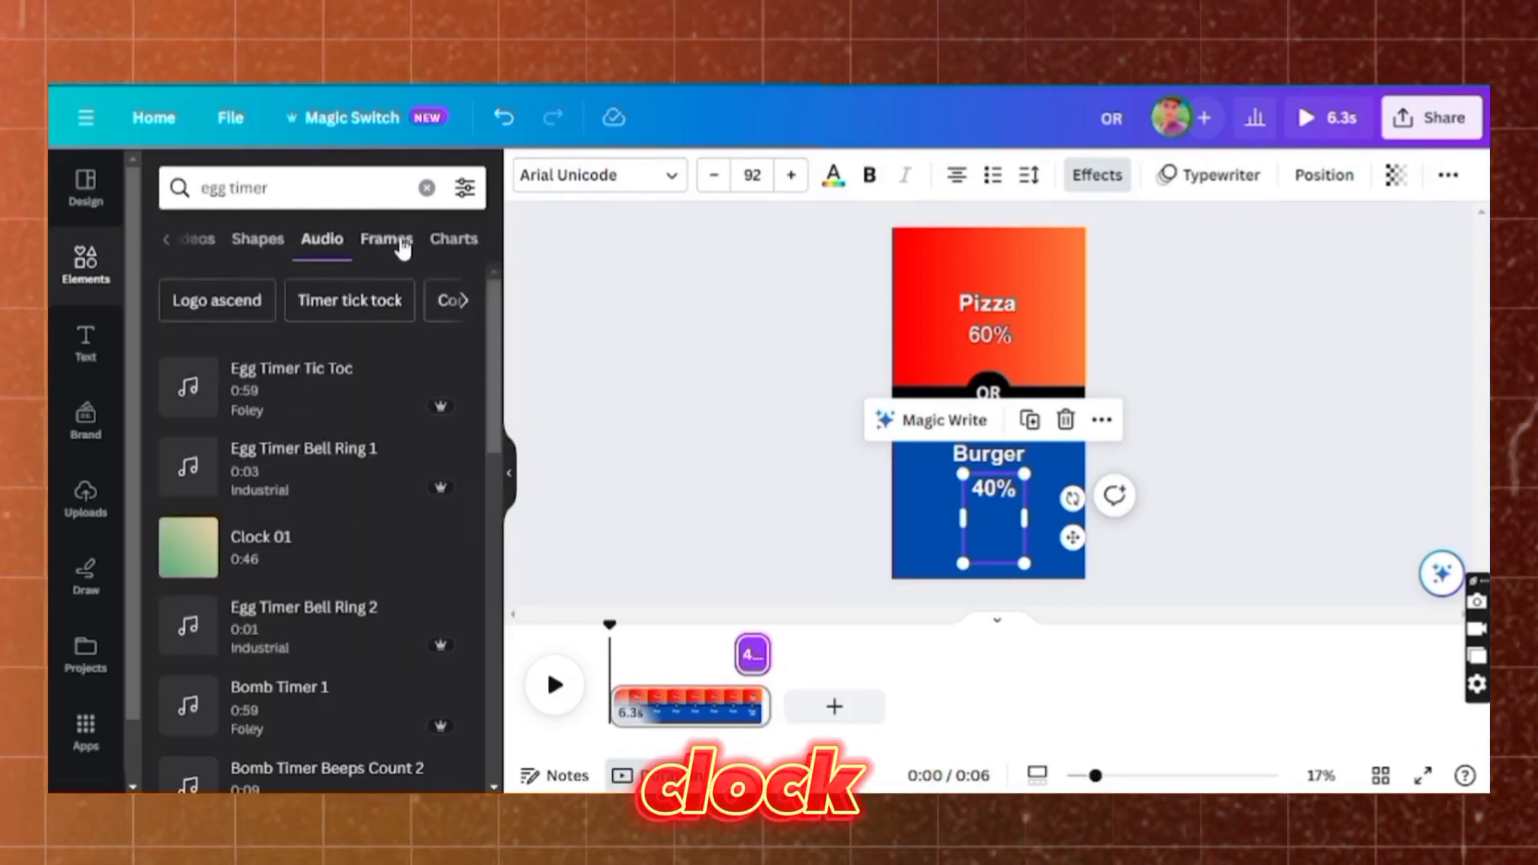
pyautogui.click(188, 388)
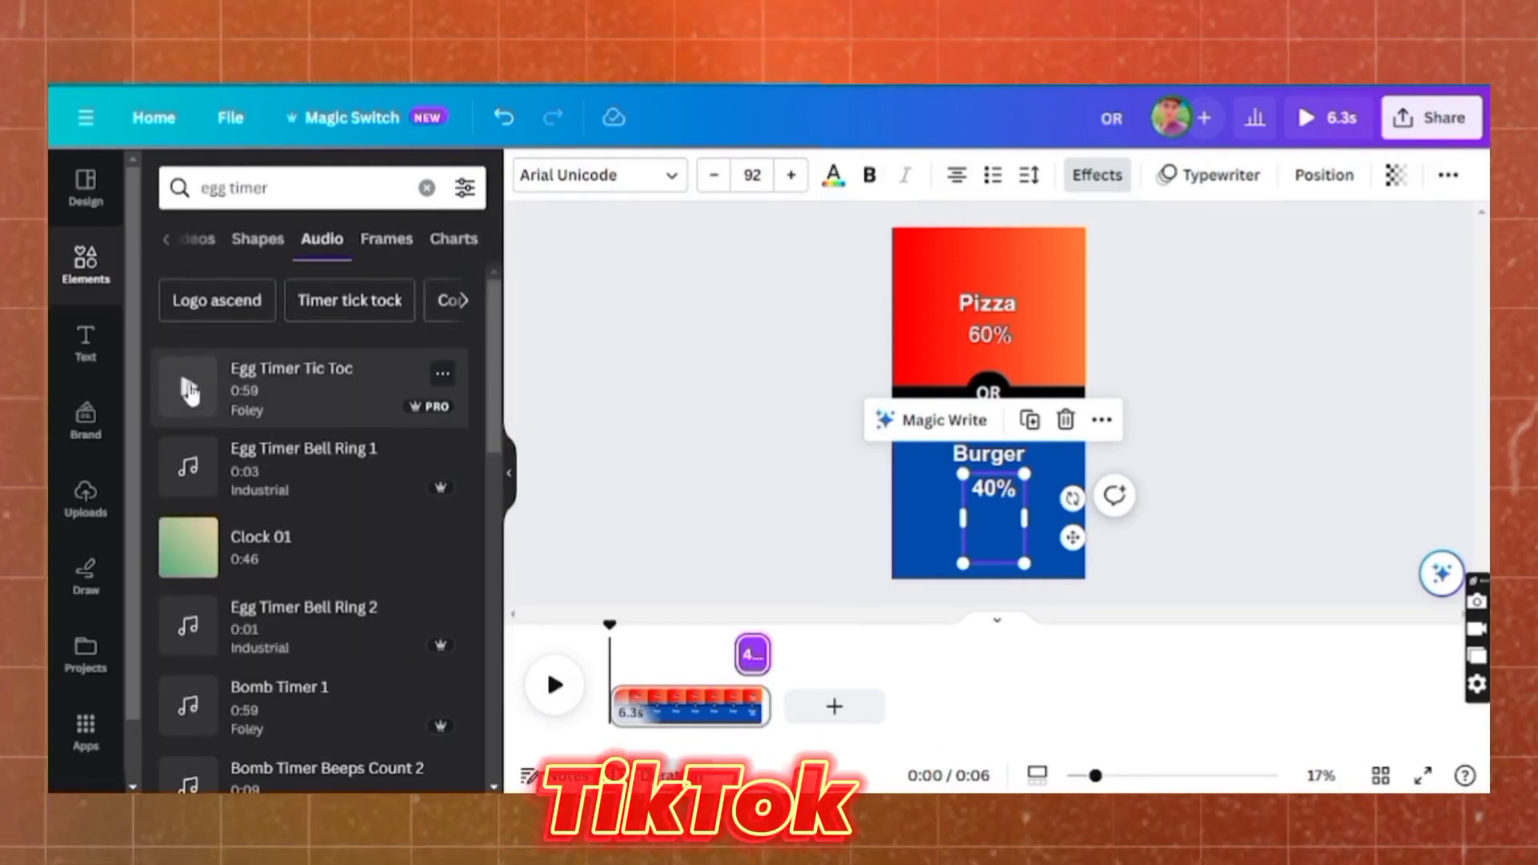
pyautogui.click(240, 388)
# Trim the ticking audio to 2.8 s so it plays after the words appear and stops when the percentages show.
pyautogui.click(986, 292)
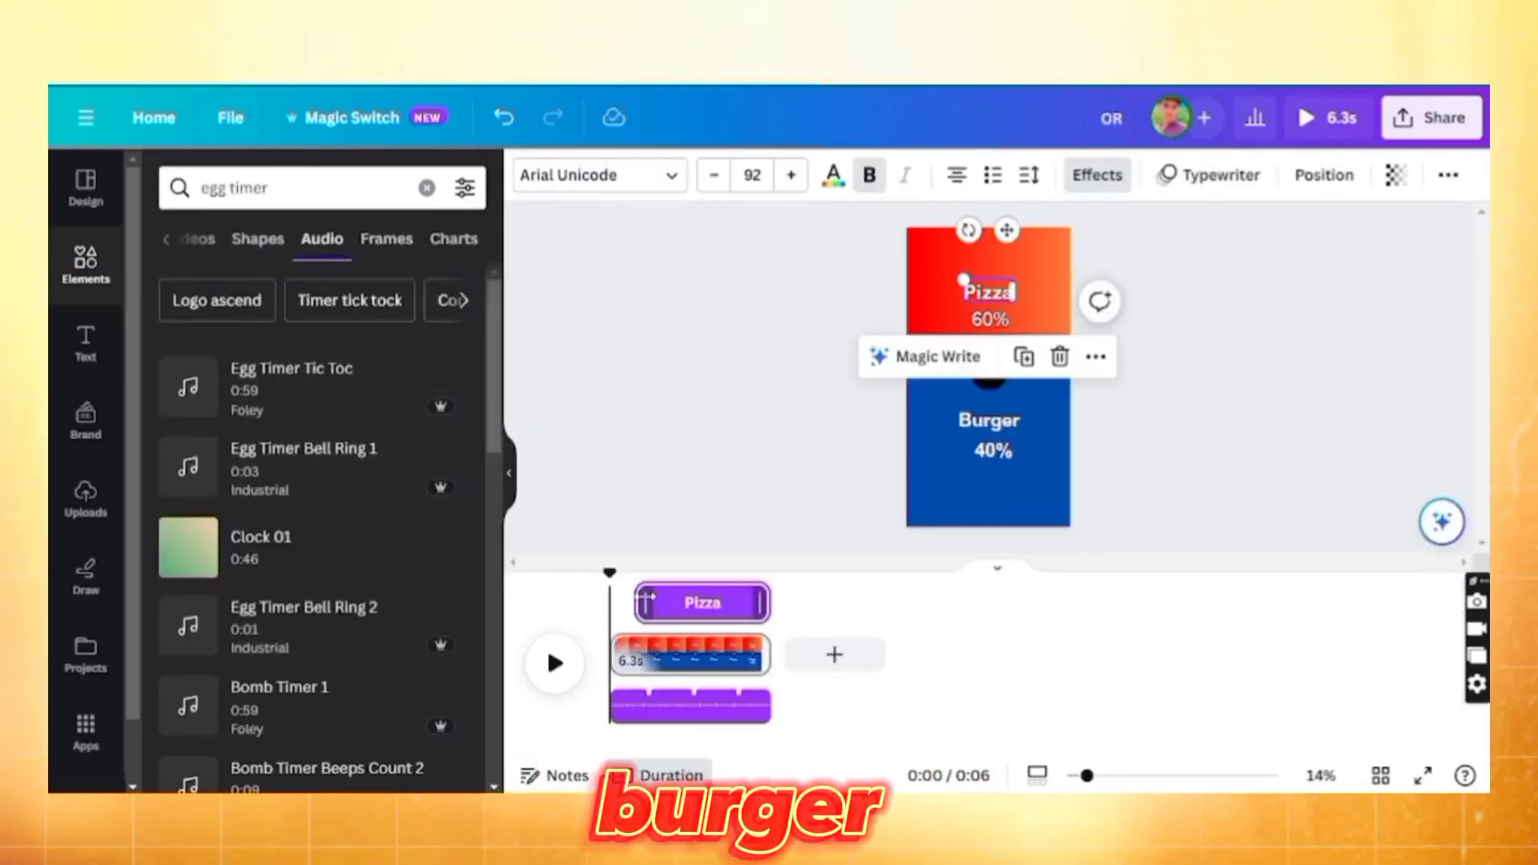
pyautogui.moveTo(609, 573); pyautogui.dragTo(680, 573)
pyautogui.moveTo(624, 699); pyautogui.dragTo(749, 707)
pyautogui.moveTo(752, 573); pyautogui.dragTo(609, 615)
# Search the audio for "ding bell" and add Elevator Bell Ding where the percentages appear, right after the ticking sound.
pyautogui.tripleClick(330, 192)
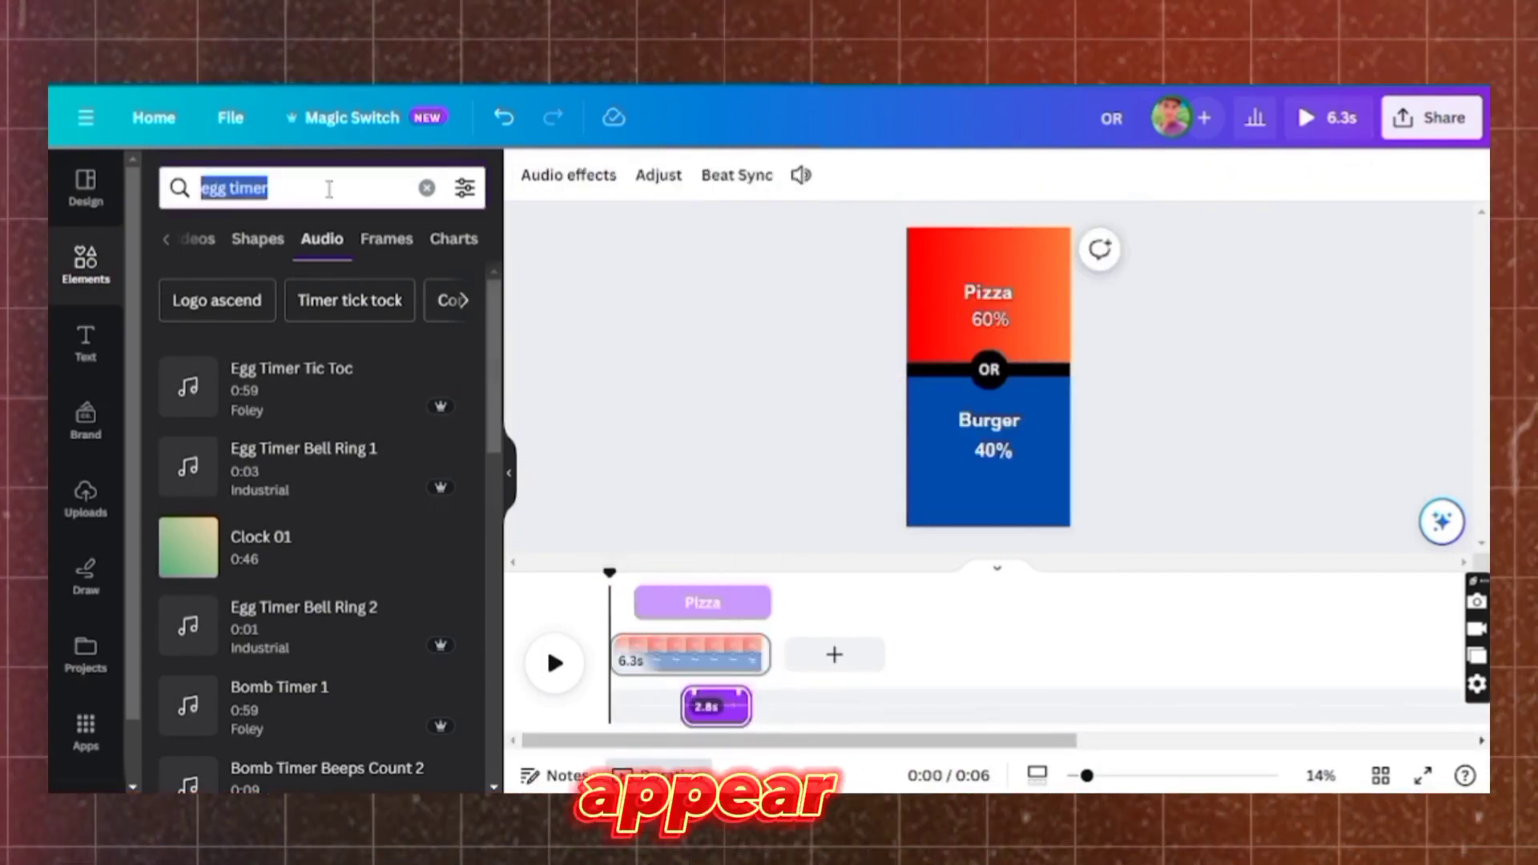
pyautogui.press('BackSpace')
pyautogui.write('BELL')
pyautogui.click(316, 362)
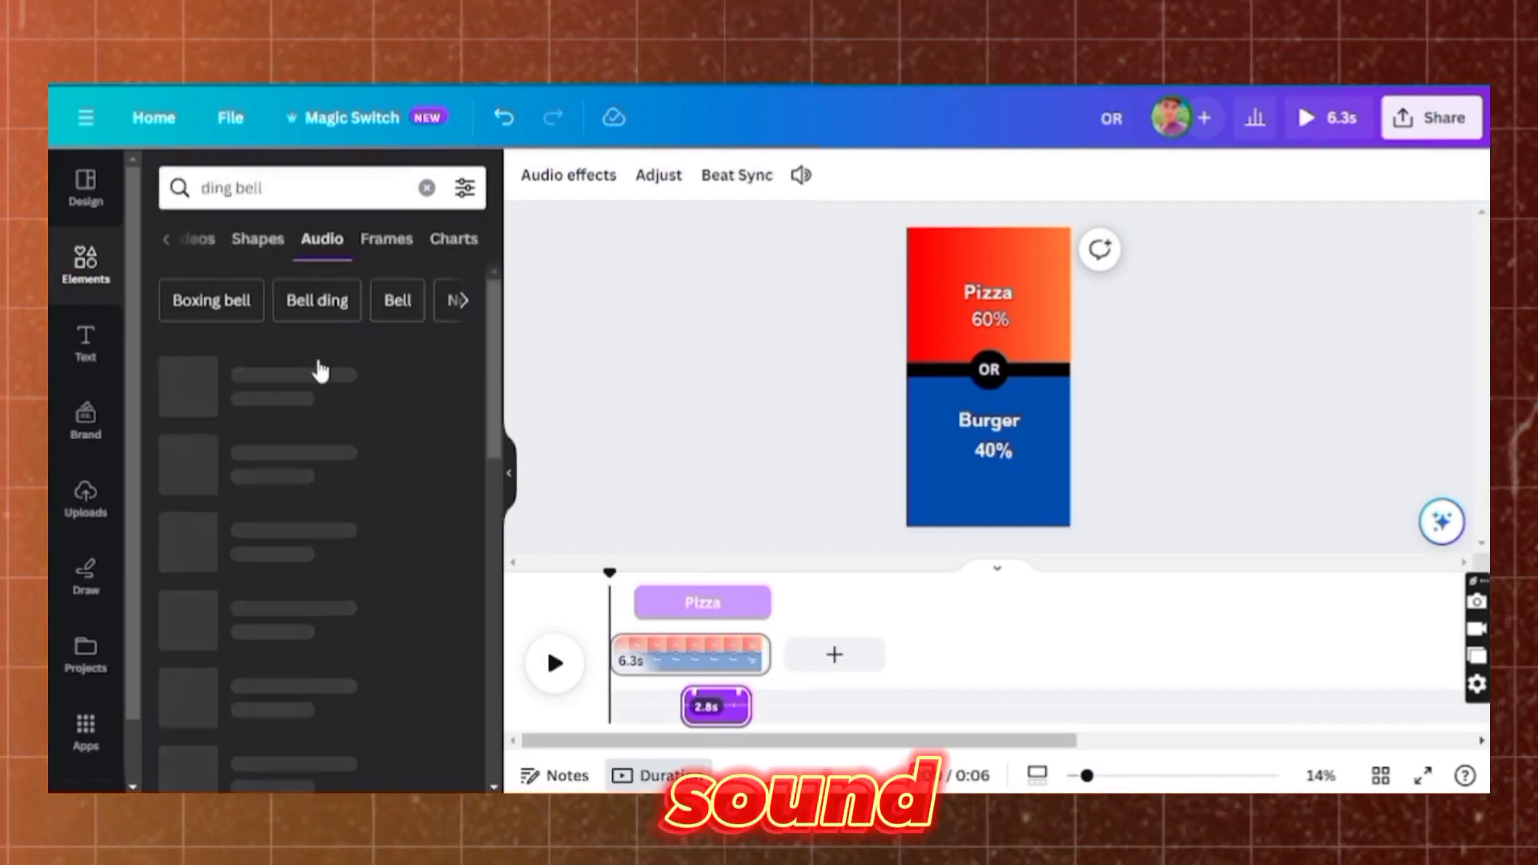
pyautogui.click(197, 385)
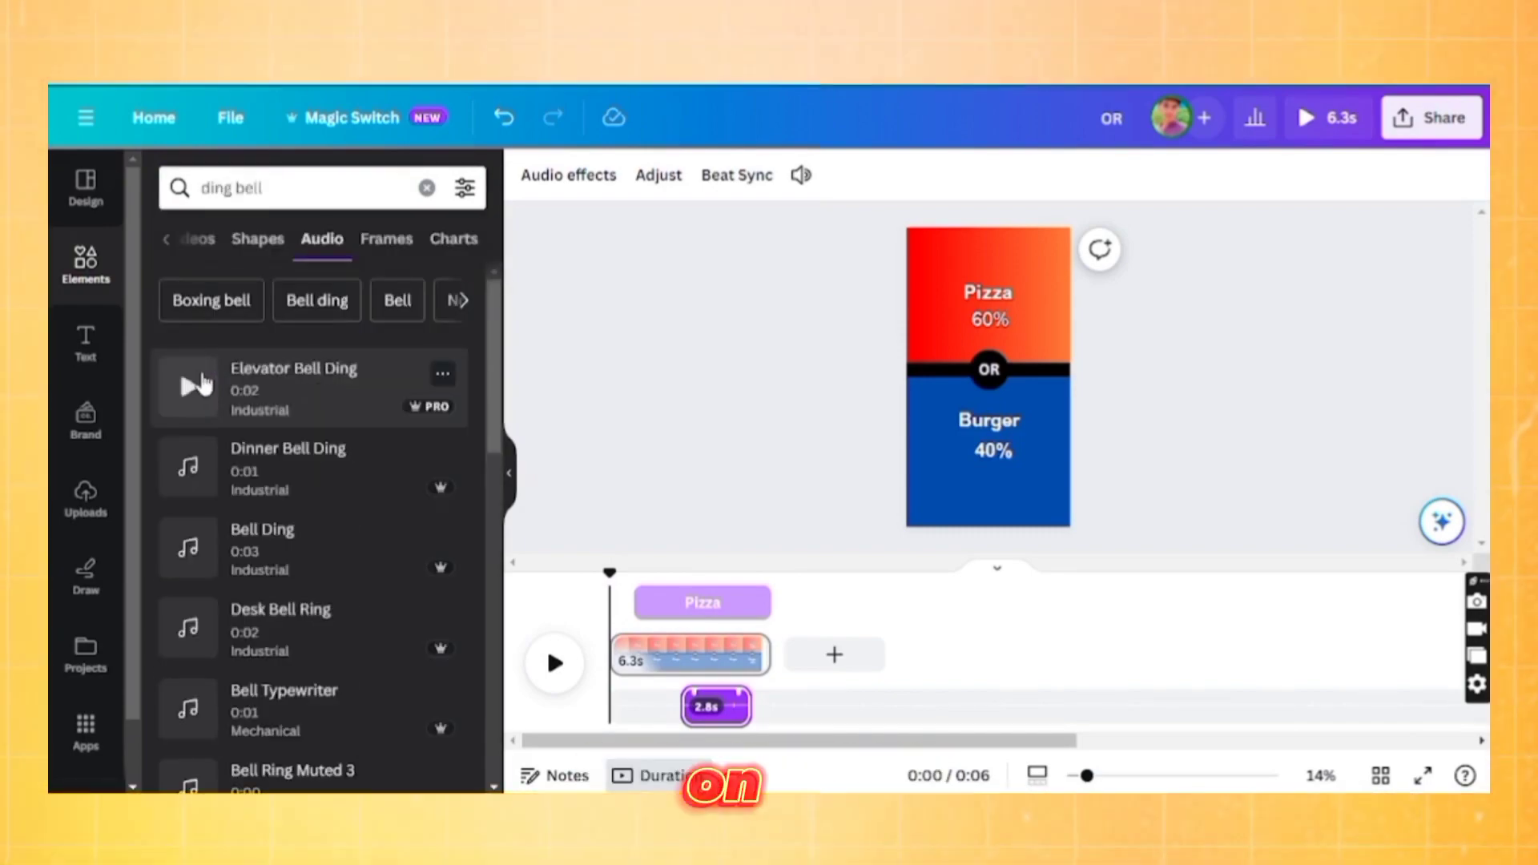
pyautogui.moveTo(609, 573); pyautogui.dragTo(753, 572)
pyautogui.click(793, 546)
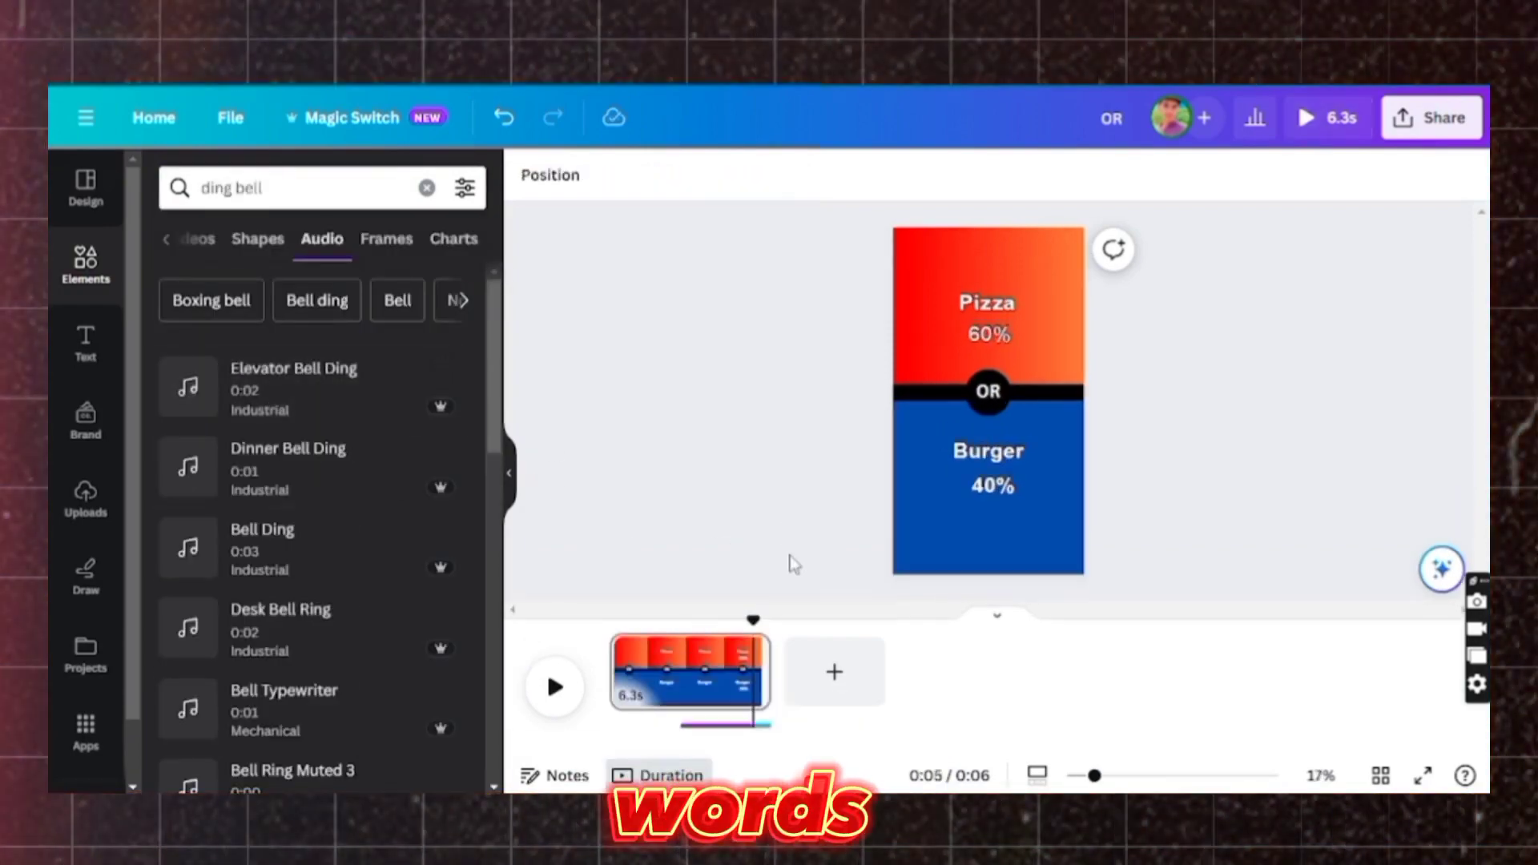
# Search the audio for "woosh sound" and add Shutter (Woosh sound) at the start of the page.
pyautogui.tripleClick(277, 201)
pyautogui.write('wo')
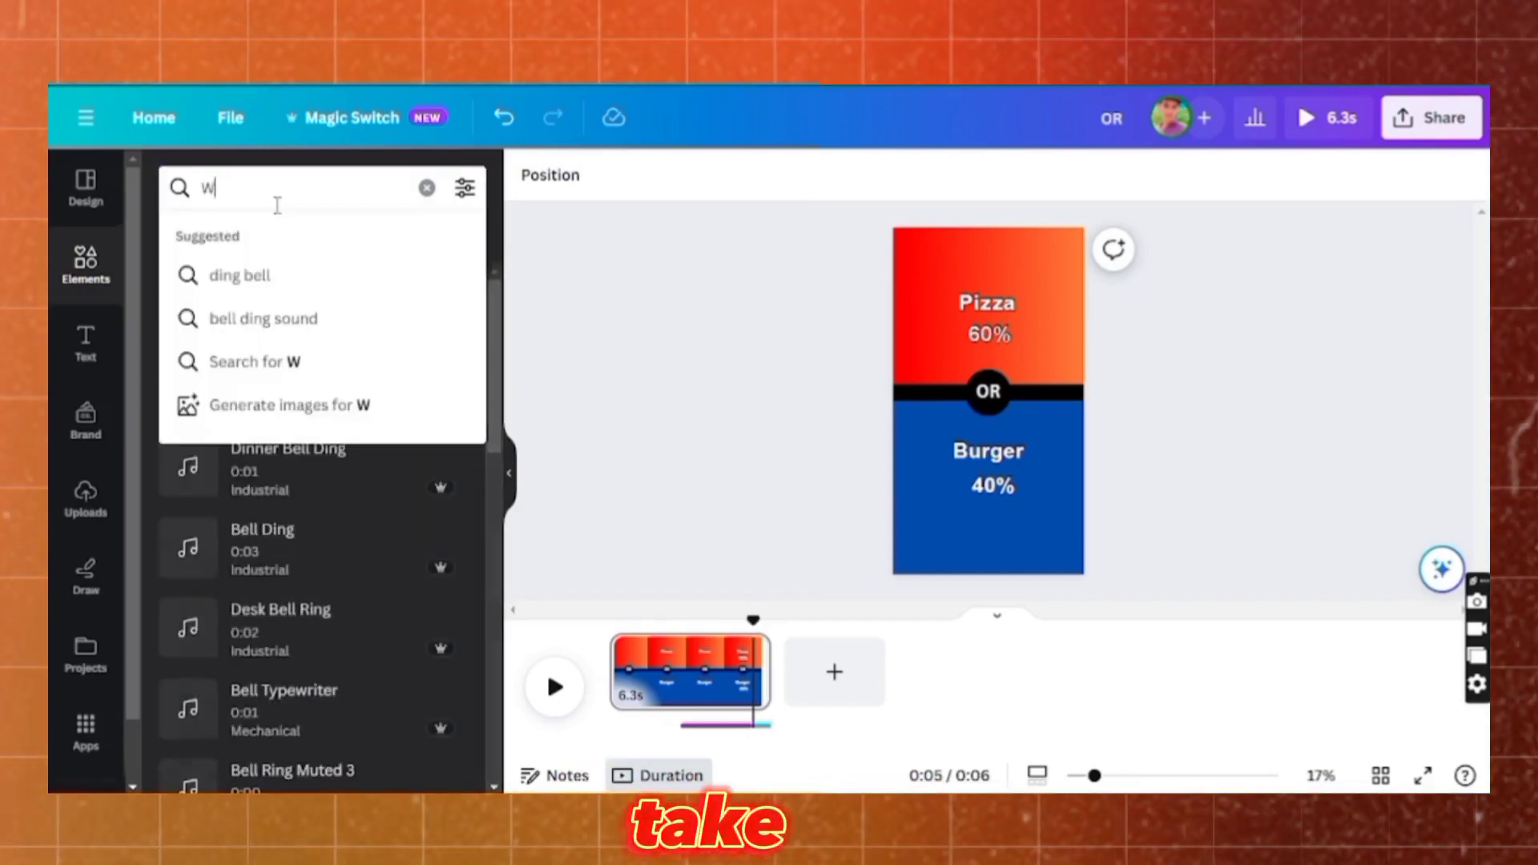
pyautogui.click(354, 448)
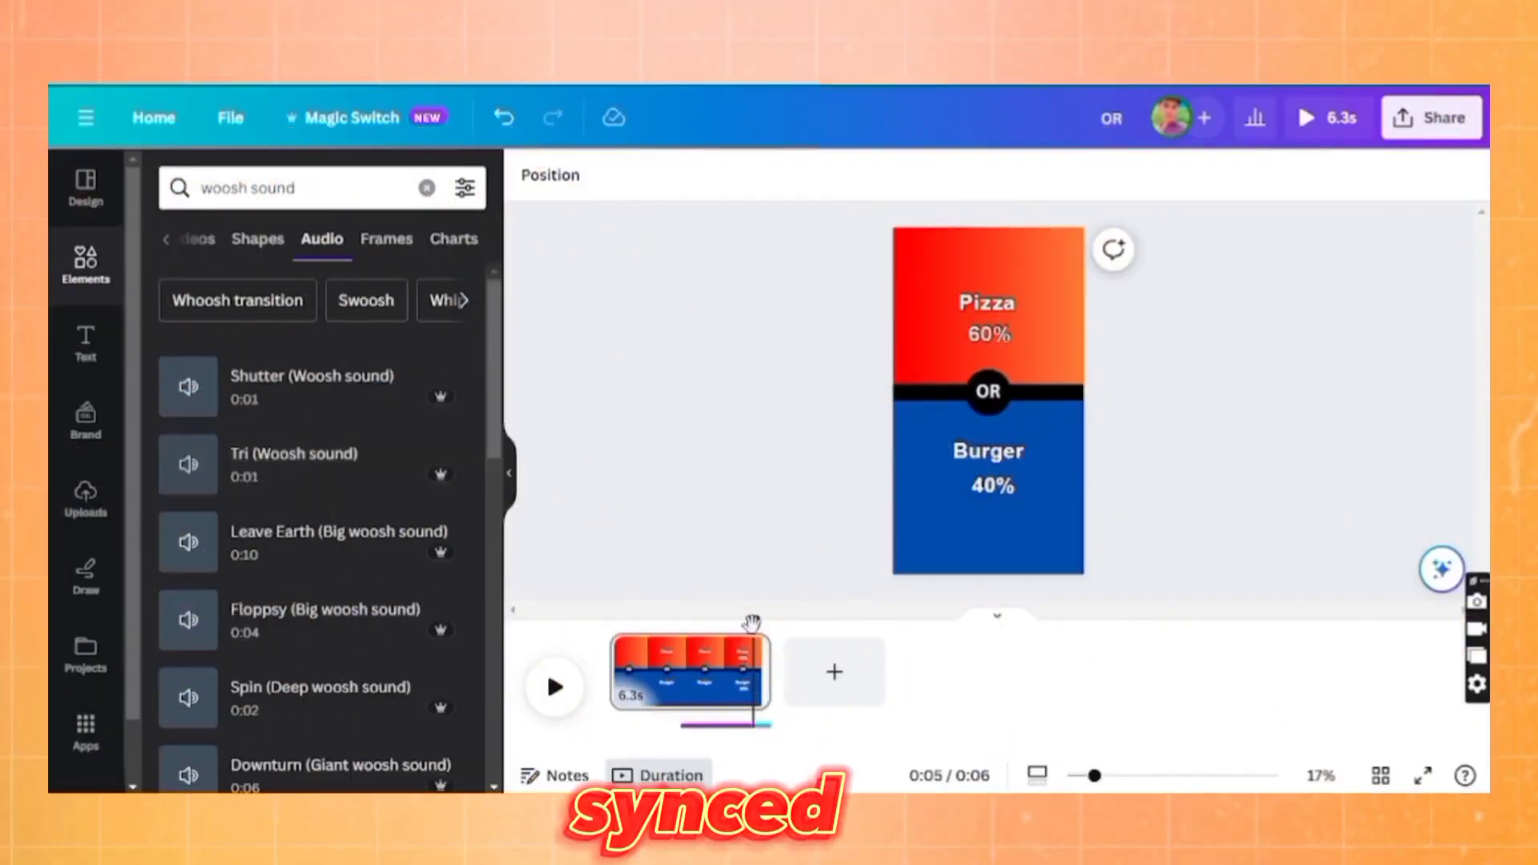
pyautogui.moveTo(751, 622); pyautogui.dragTo(615, 621)
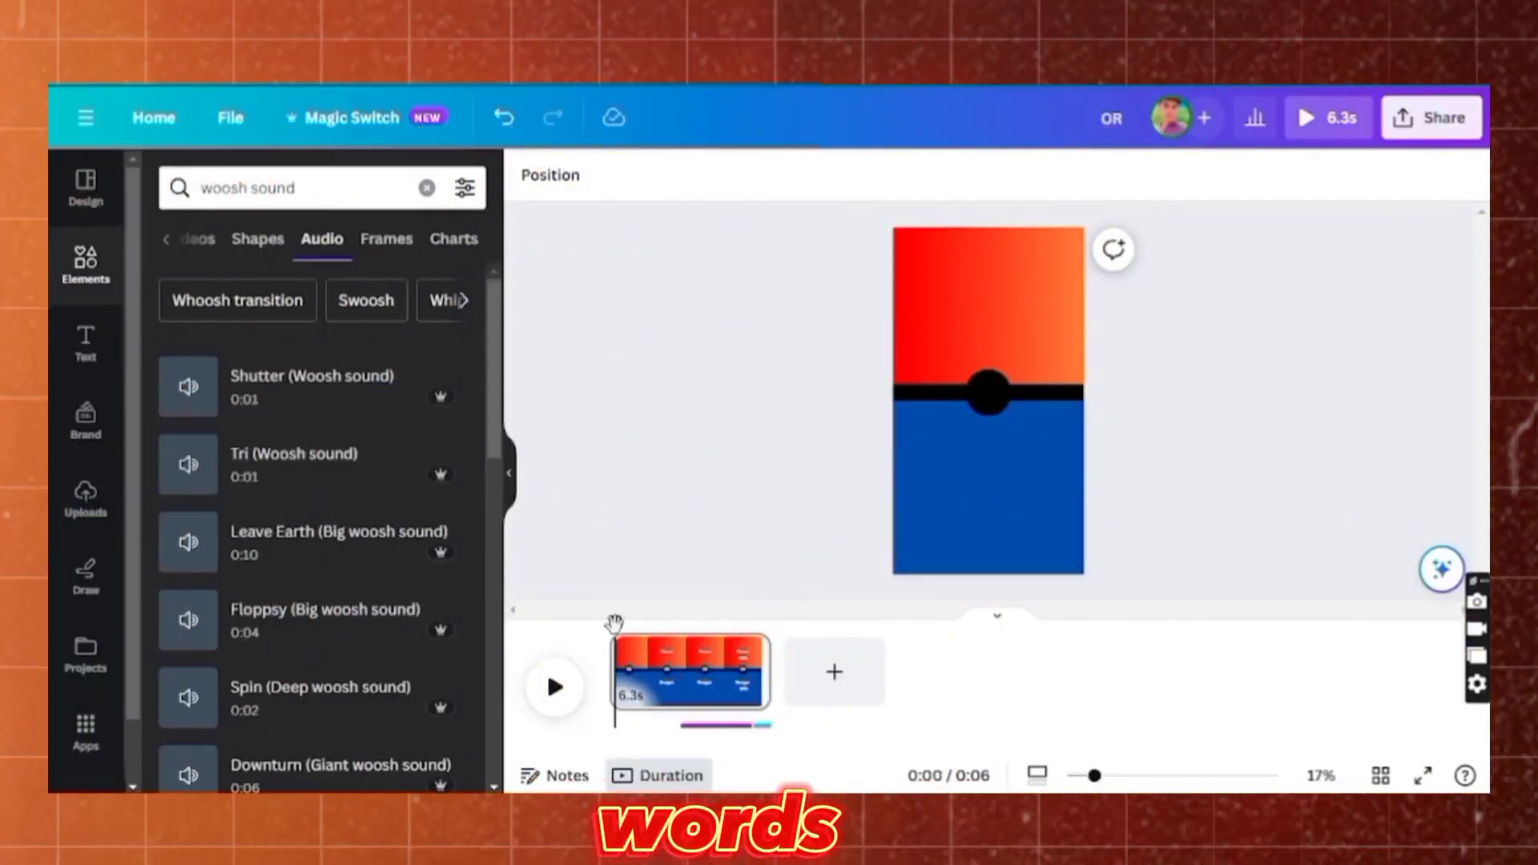
pyautogui.click(312, 387)
pyautogui.click(587, 438)
pyautogui.moveTo(615, 621); pyautogui.dragTo(537, 627)
# Bring the red gradient shape to the front of the page's layers and undo that layer change.
pyautogui.click(1039, 420)
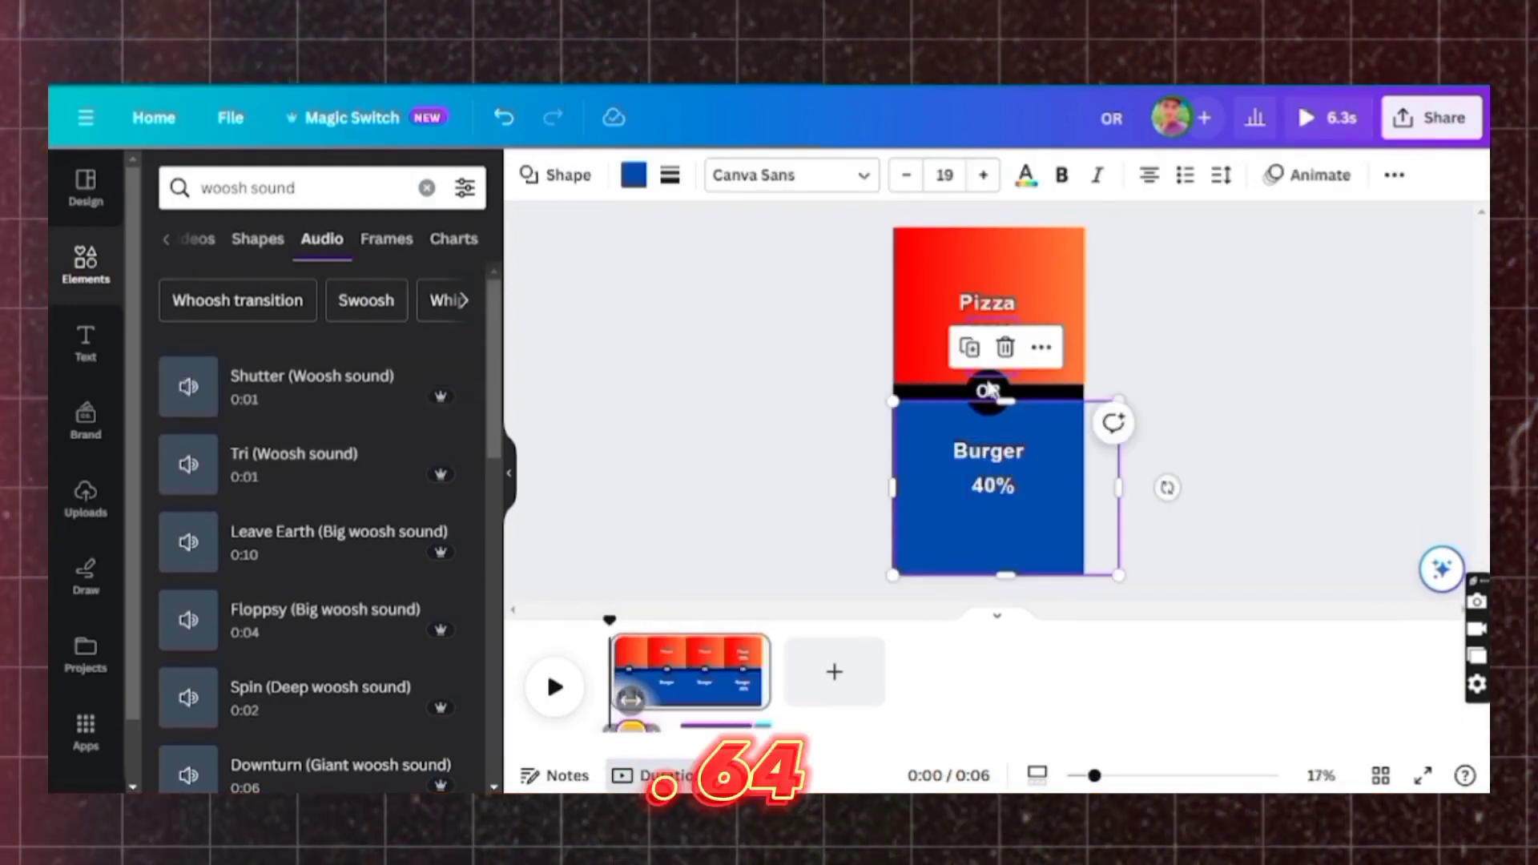
pyautogui.click(1022, 391)
pyautogui.click(1027, 375)
pyautogui.rightClick(1031, 383)
pyautogui.moveTo(1081, 473)
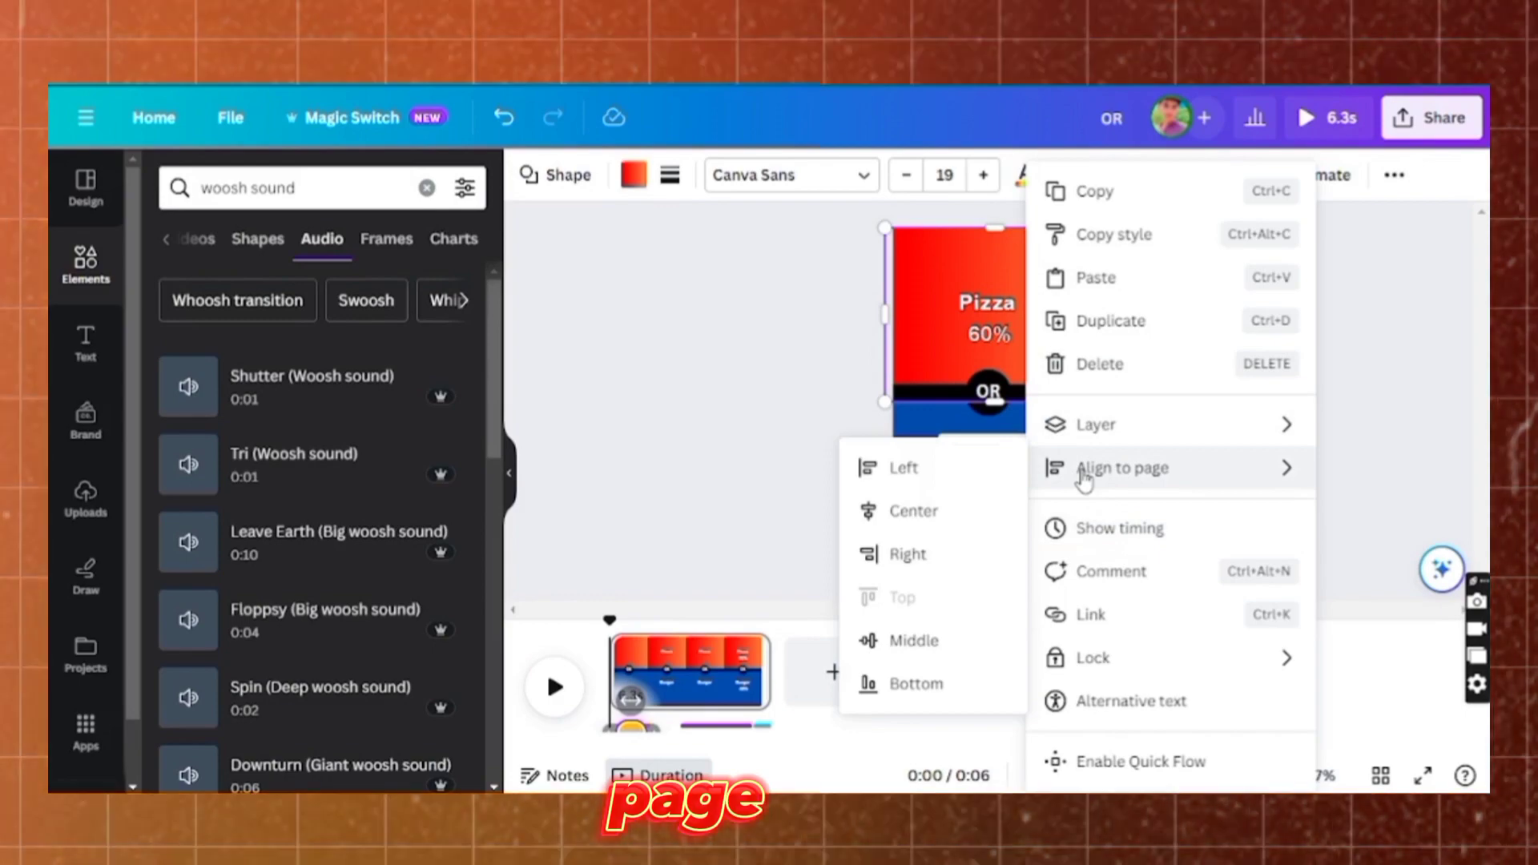
pyautogui.moveTo(1105, 423)
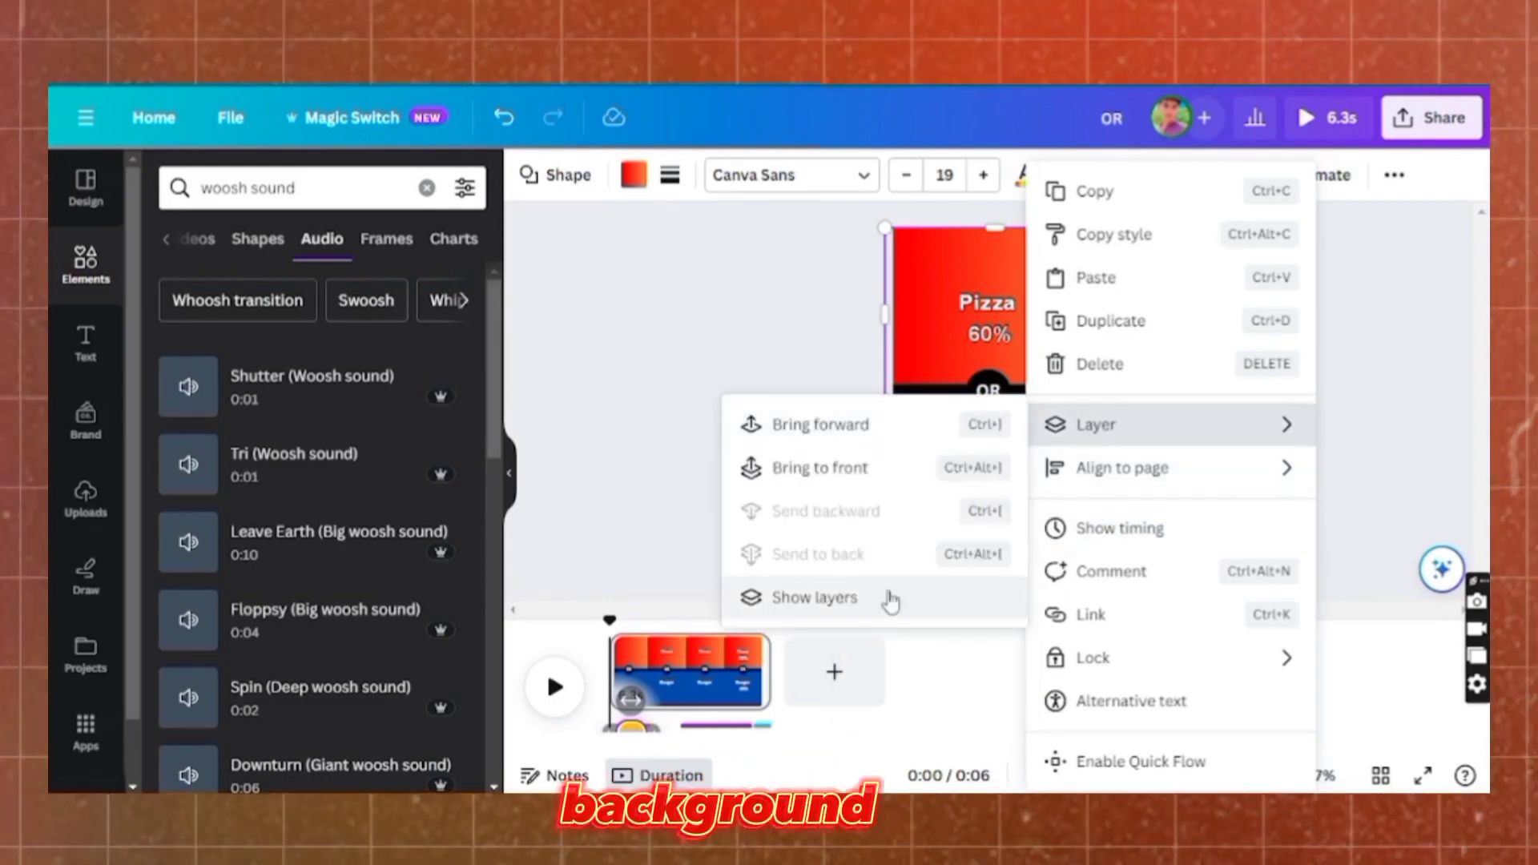
pyautogui.click(843, 465)
pyautogui.hotkey('ctrl', 'z')
# Preview the page with its animations and sounds, and open the Bulk create app.
pyautogui.click(555, 687)
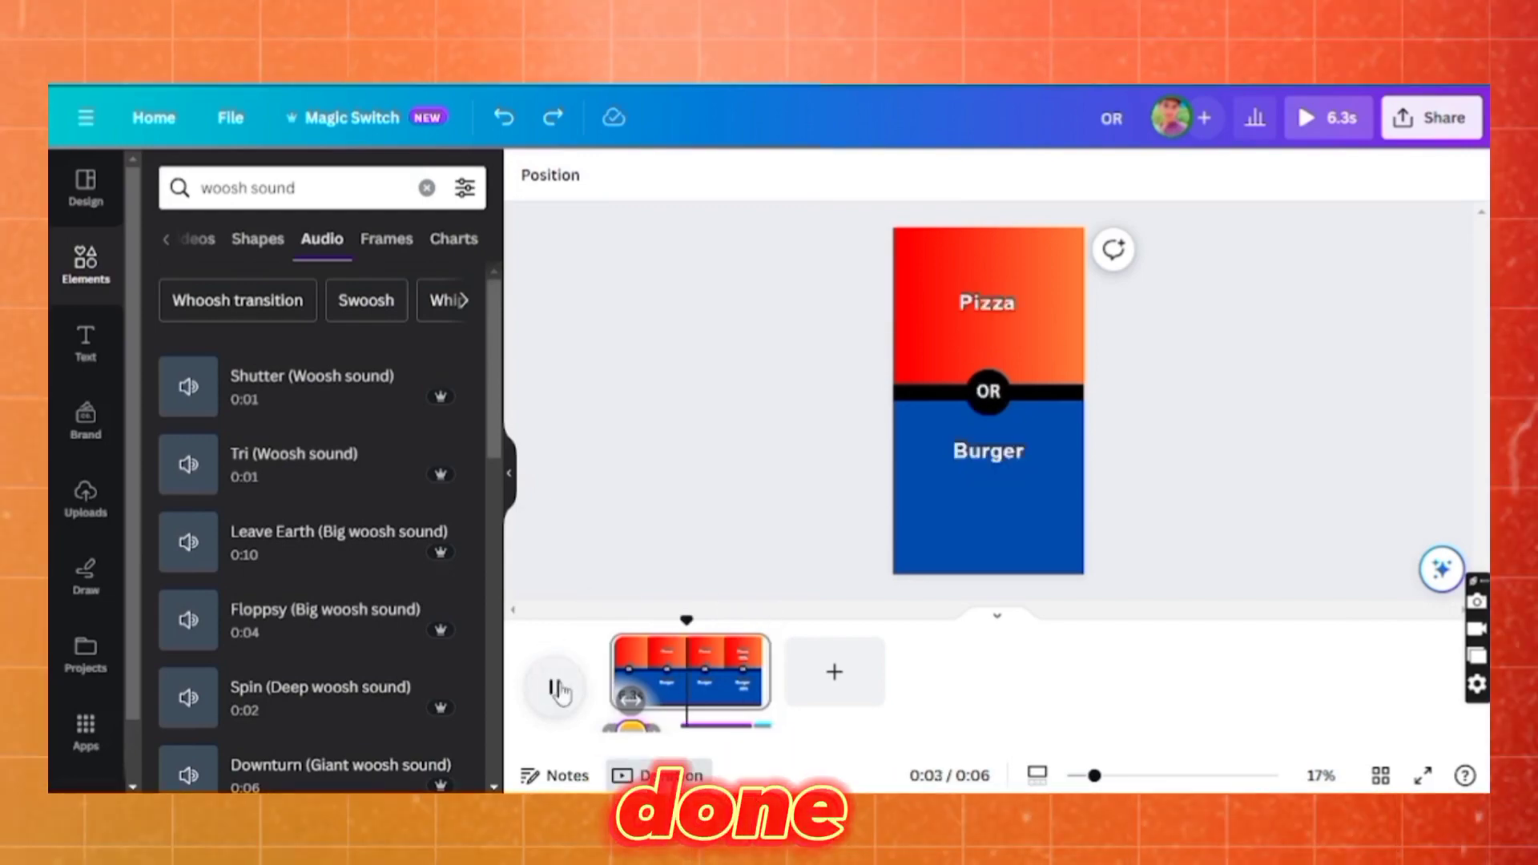
pyautogui.click(555, 687)
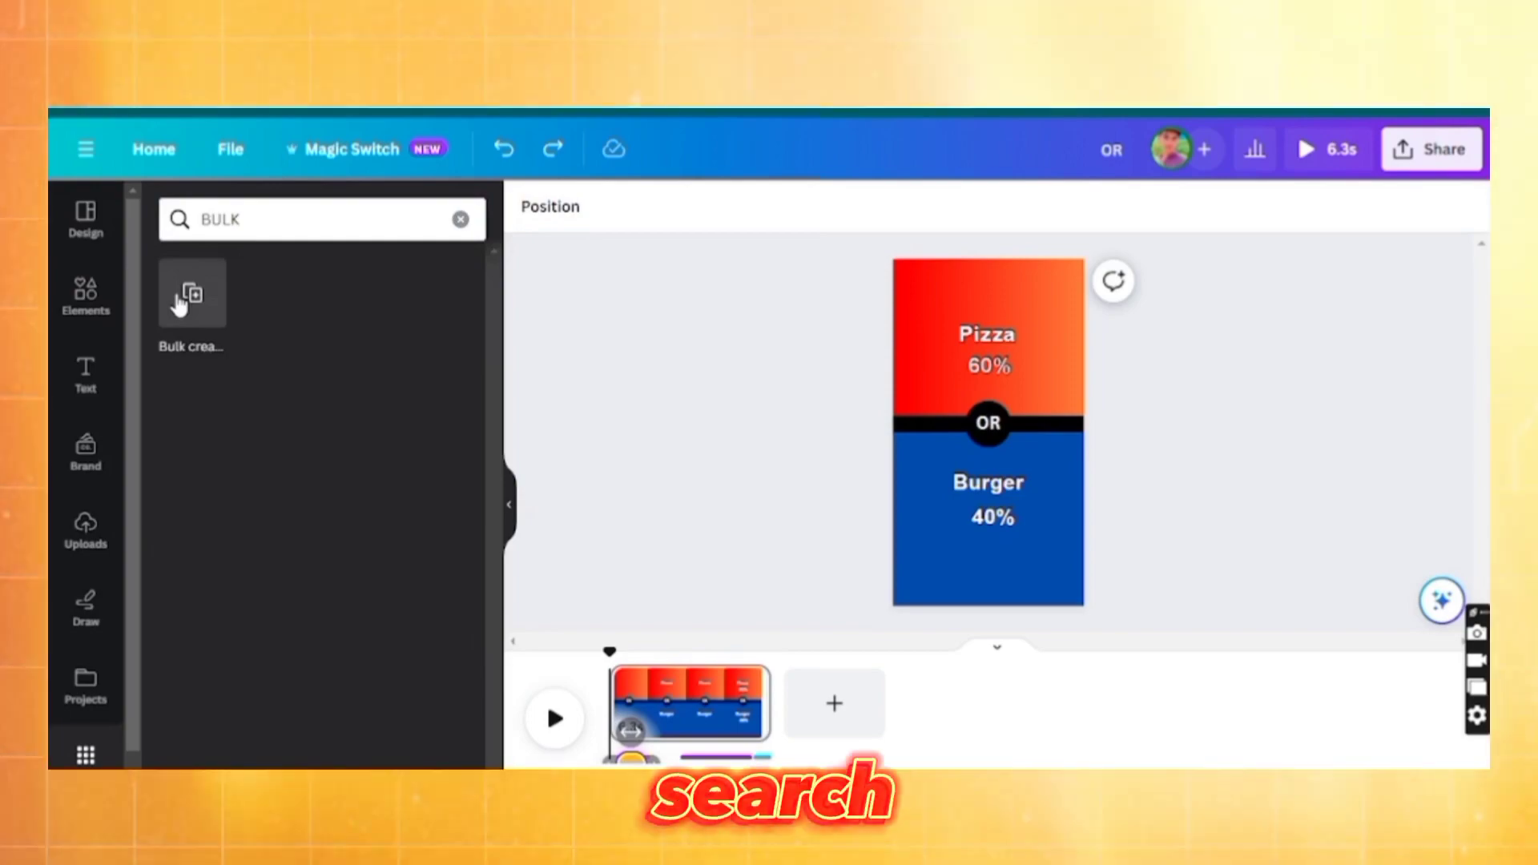
pyautogui.click(179, 304)
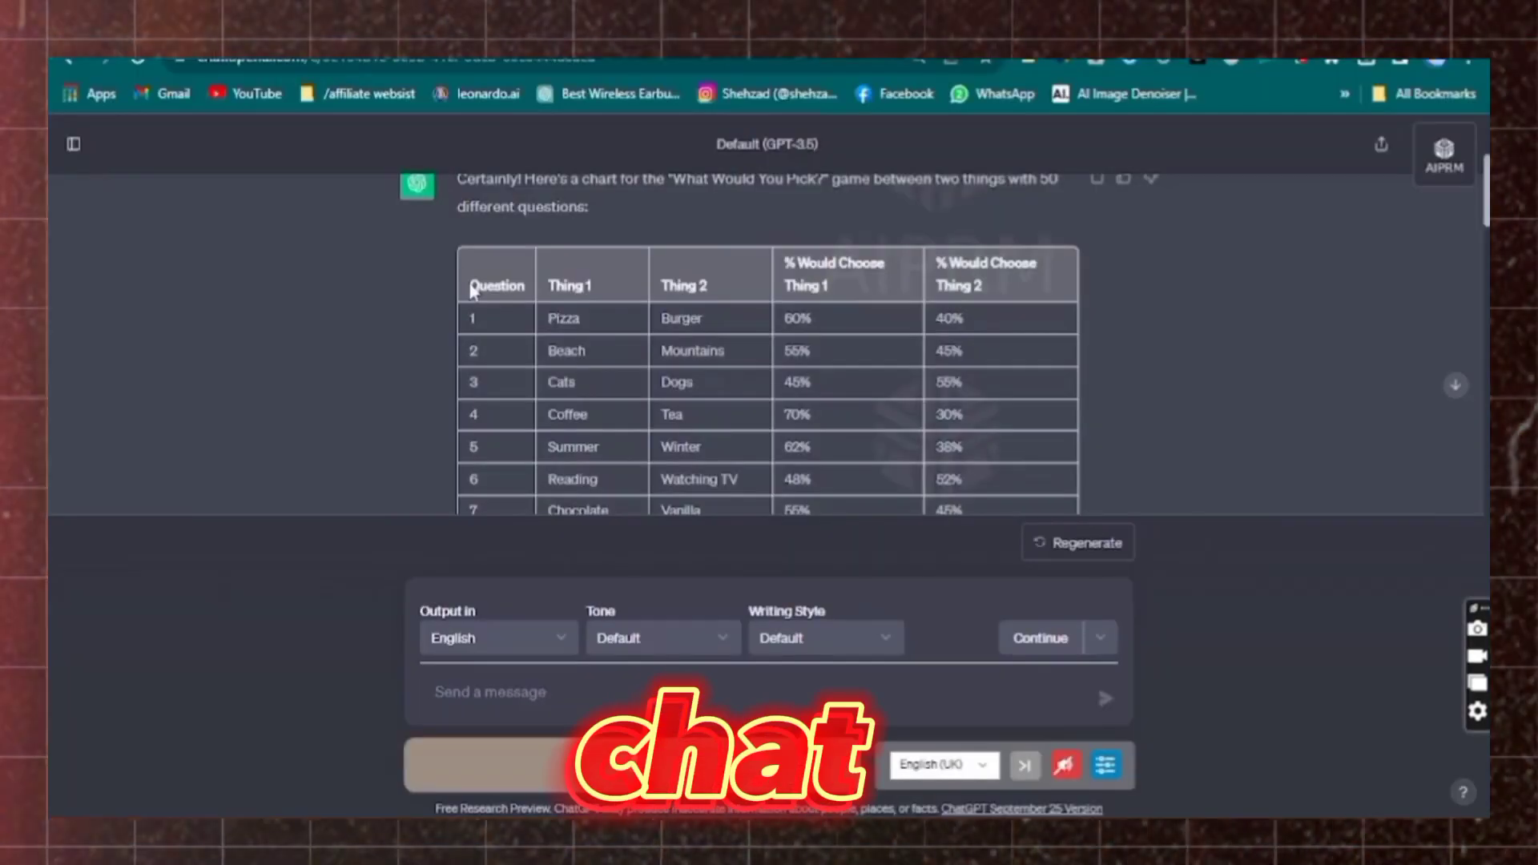
# Copy the "What Would You Pick?" table with its header from ChatGPT, and open manual data entry in Canva's Bulk create.
pyautogui.moveTo(472, 292); pyautogui.dragTo(942, 411)
pyautogui.hotkey('ctrl', 'c')
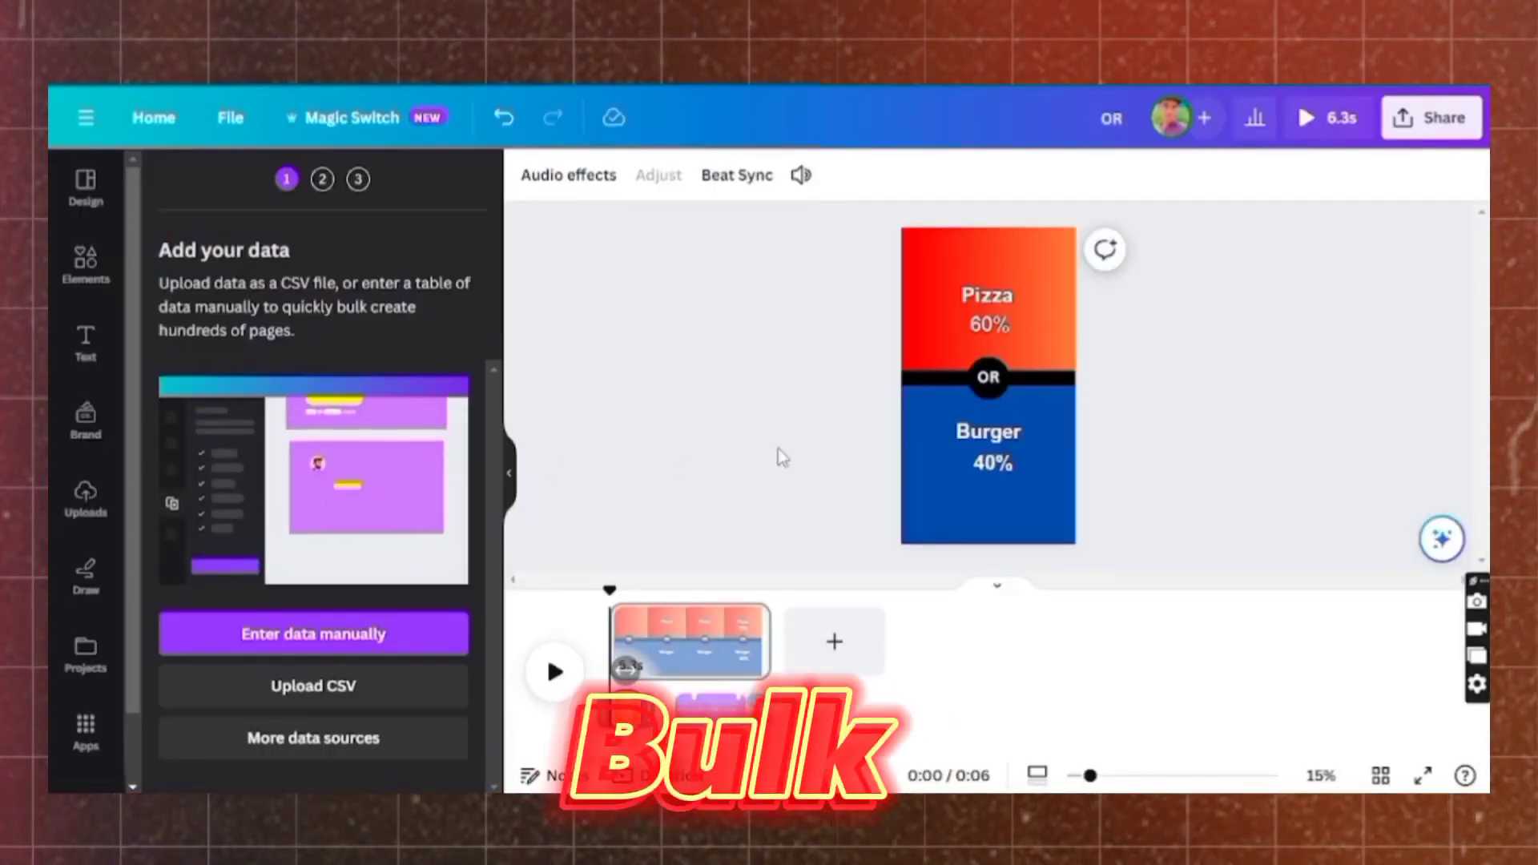
pyautogui.click(314, 633)
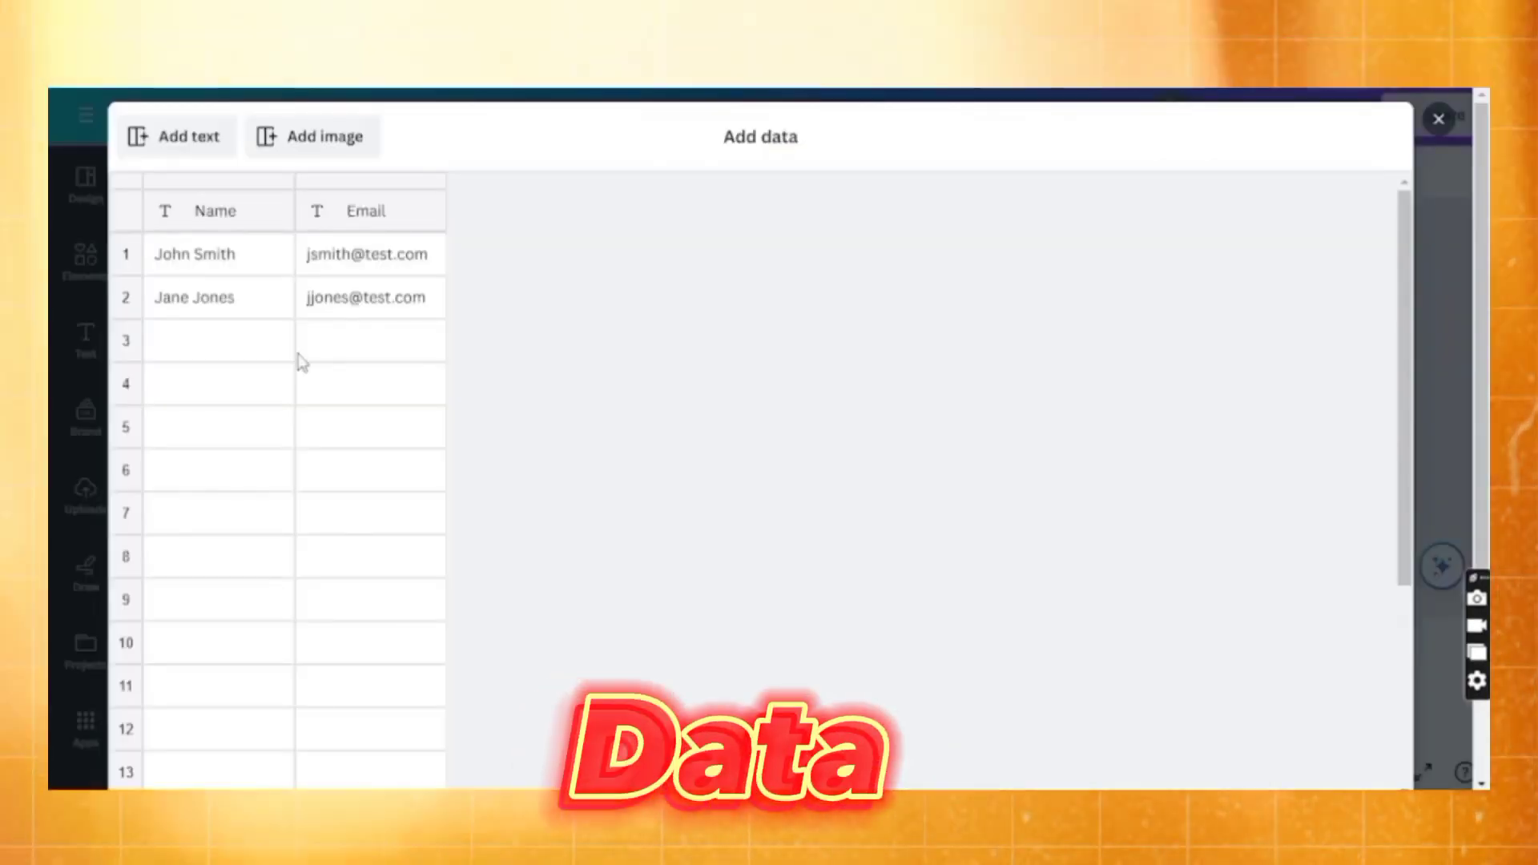
# Clear the sample data from the Add data table and paste the copied question table from the first cell.
pyautogui.scroll(-3, 219, 628)
pyautogui.scroll(-2, 219, 629)
pyautogui.click(207, 743)
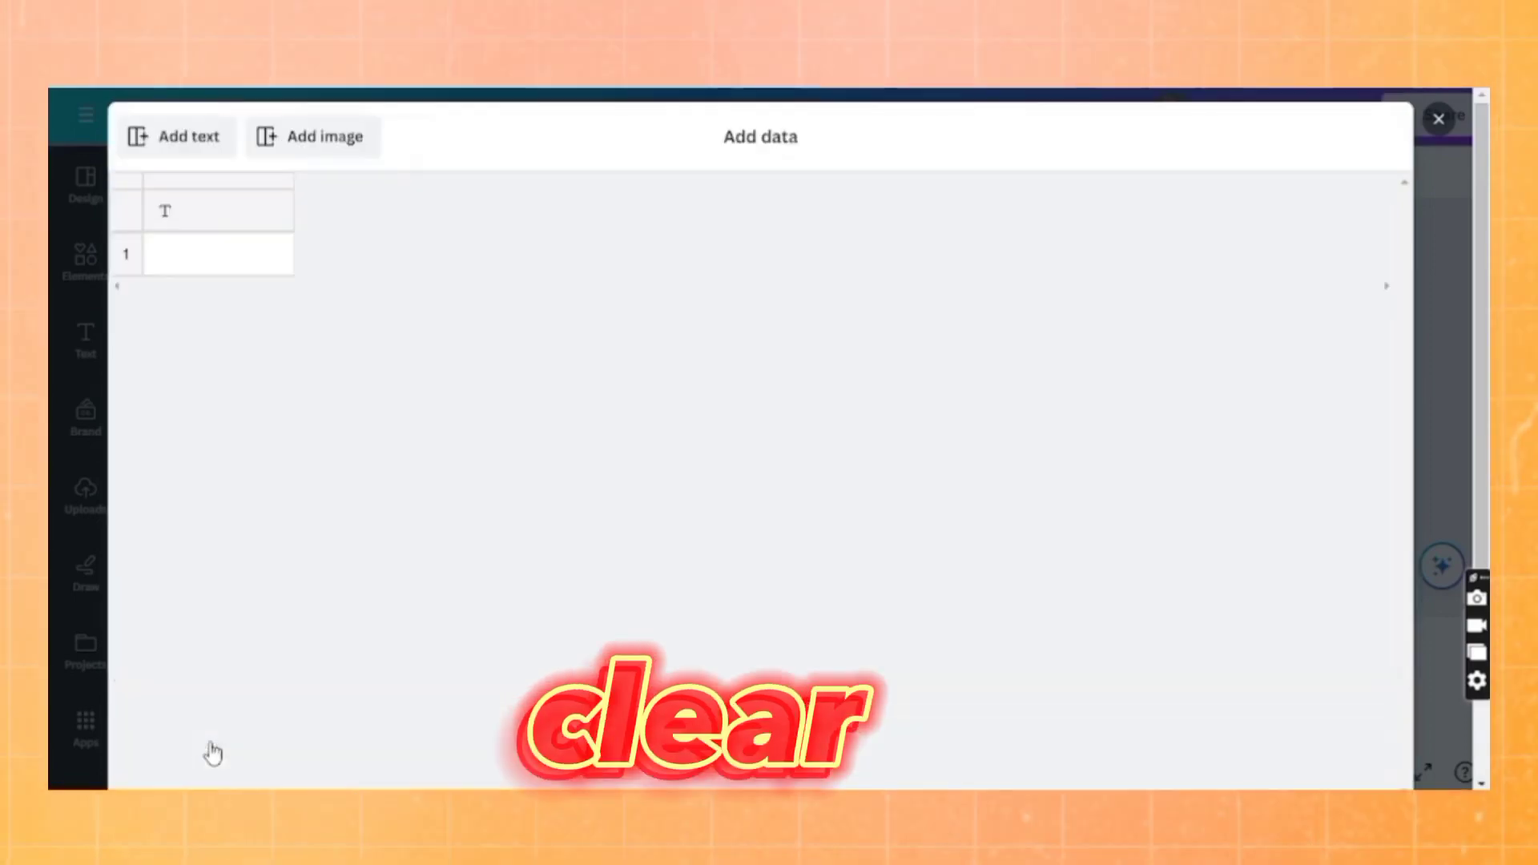
pyautogui.click(201, 245)
pyautogui.rightClick(199, 240)
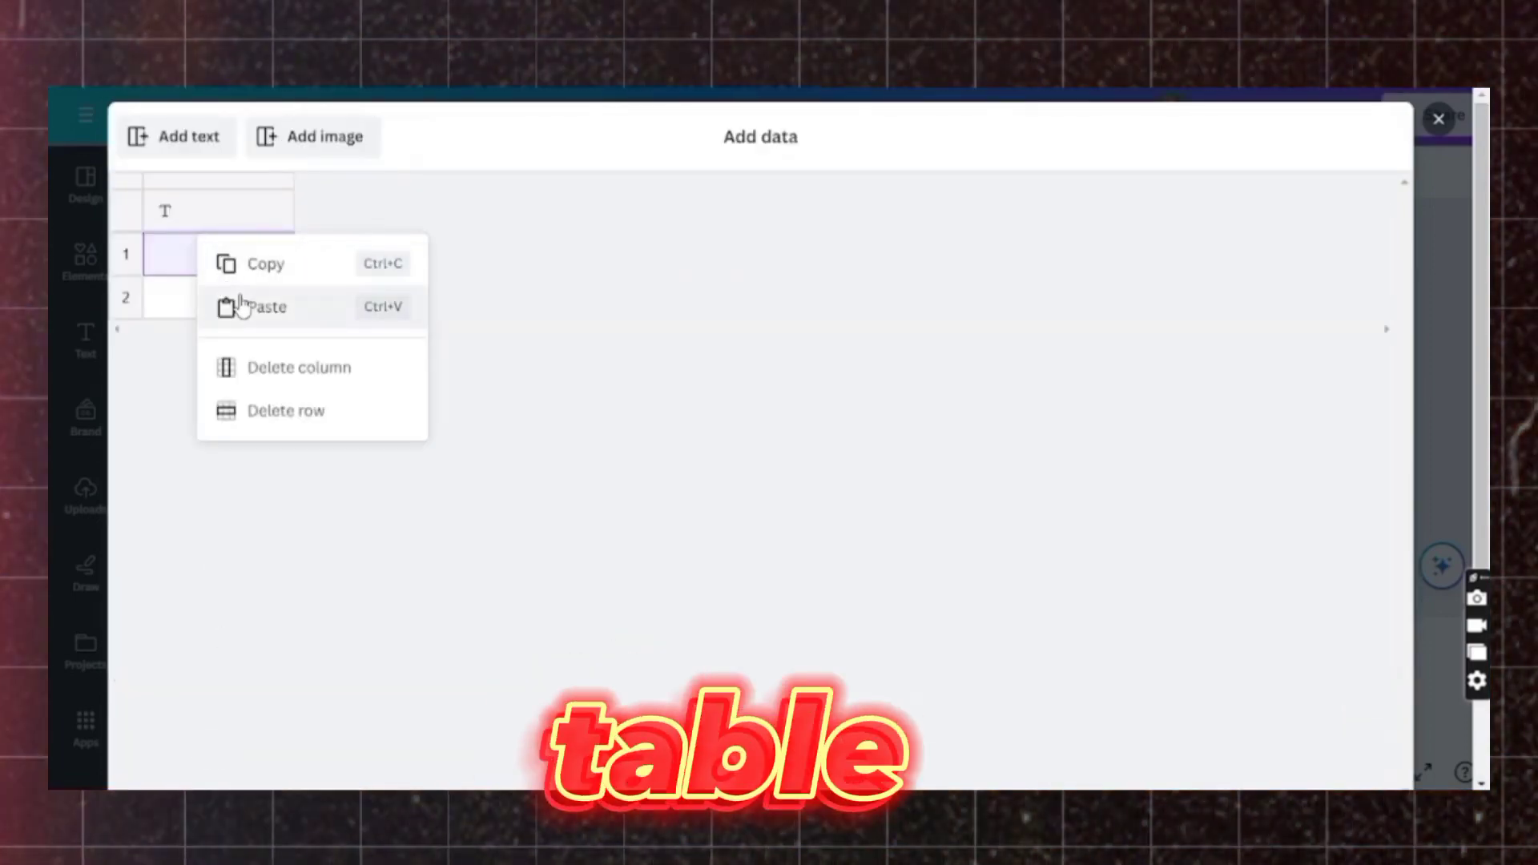
pyautogui.click(241, 305)
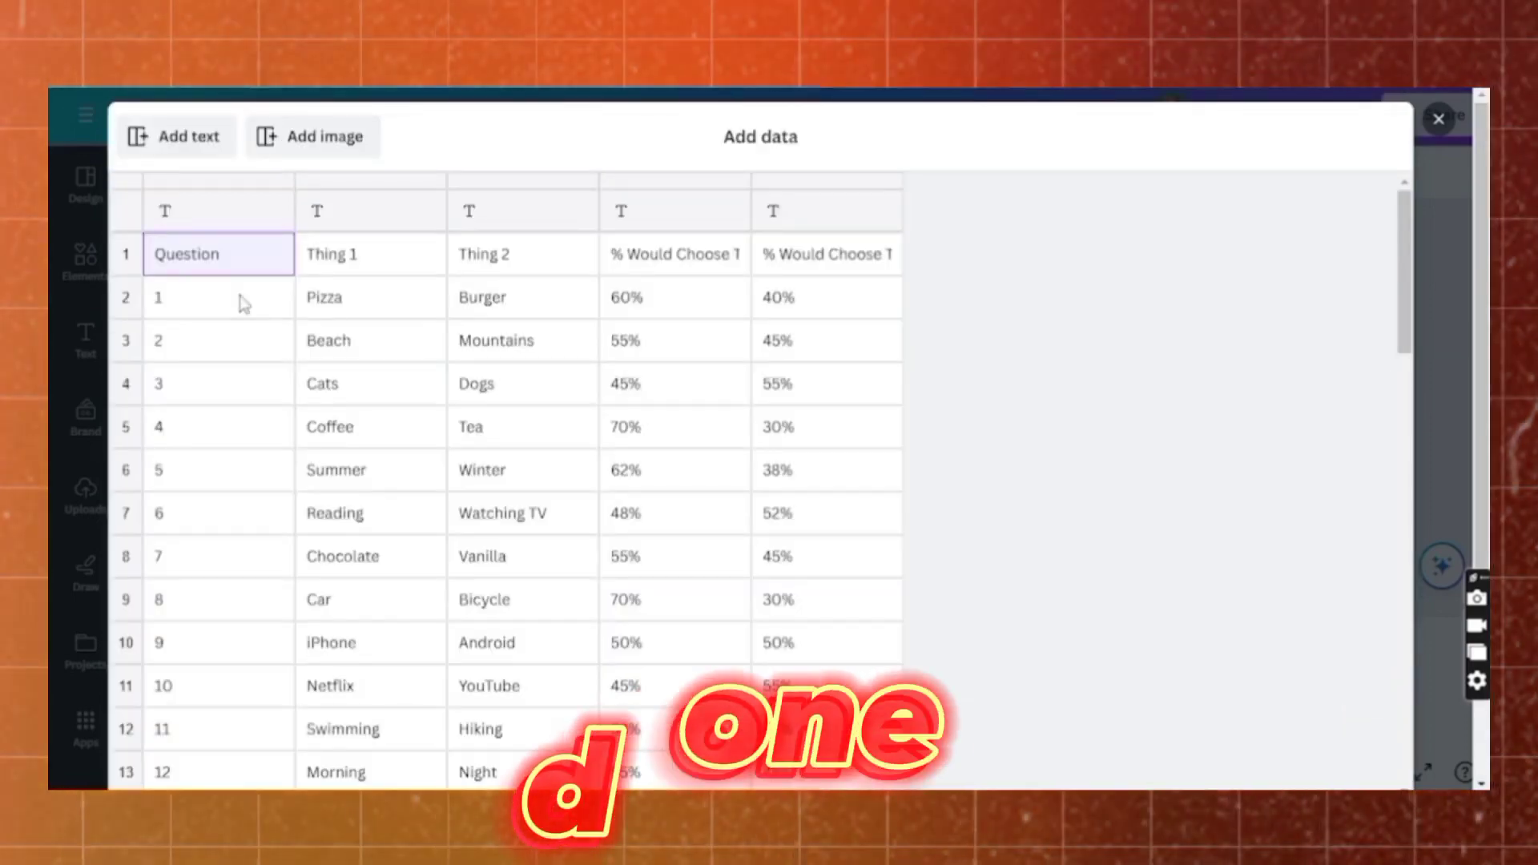
pyautogui.scroll(-15, 241, 305)
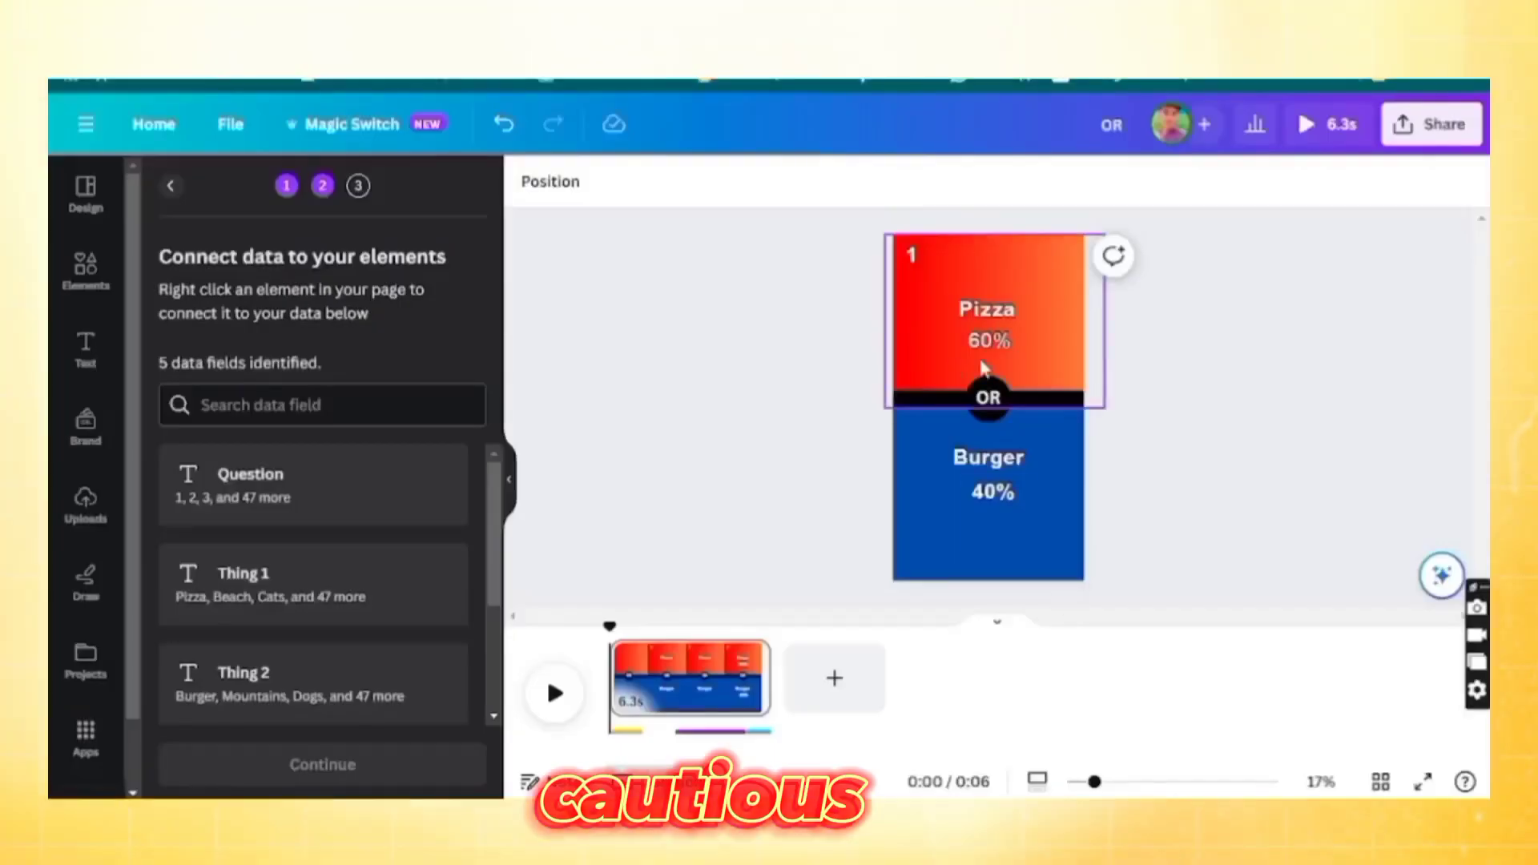
# Connect the Pizza text to the Thing 1 data field and the Burger text to Thing 2.
pyautogui.click(983, 309)
pyautogui.rightClick(984, 308)
pyautogui.click(1047, 532)
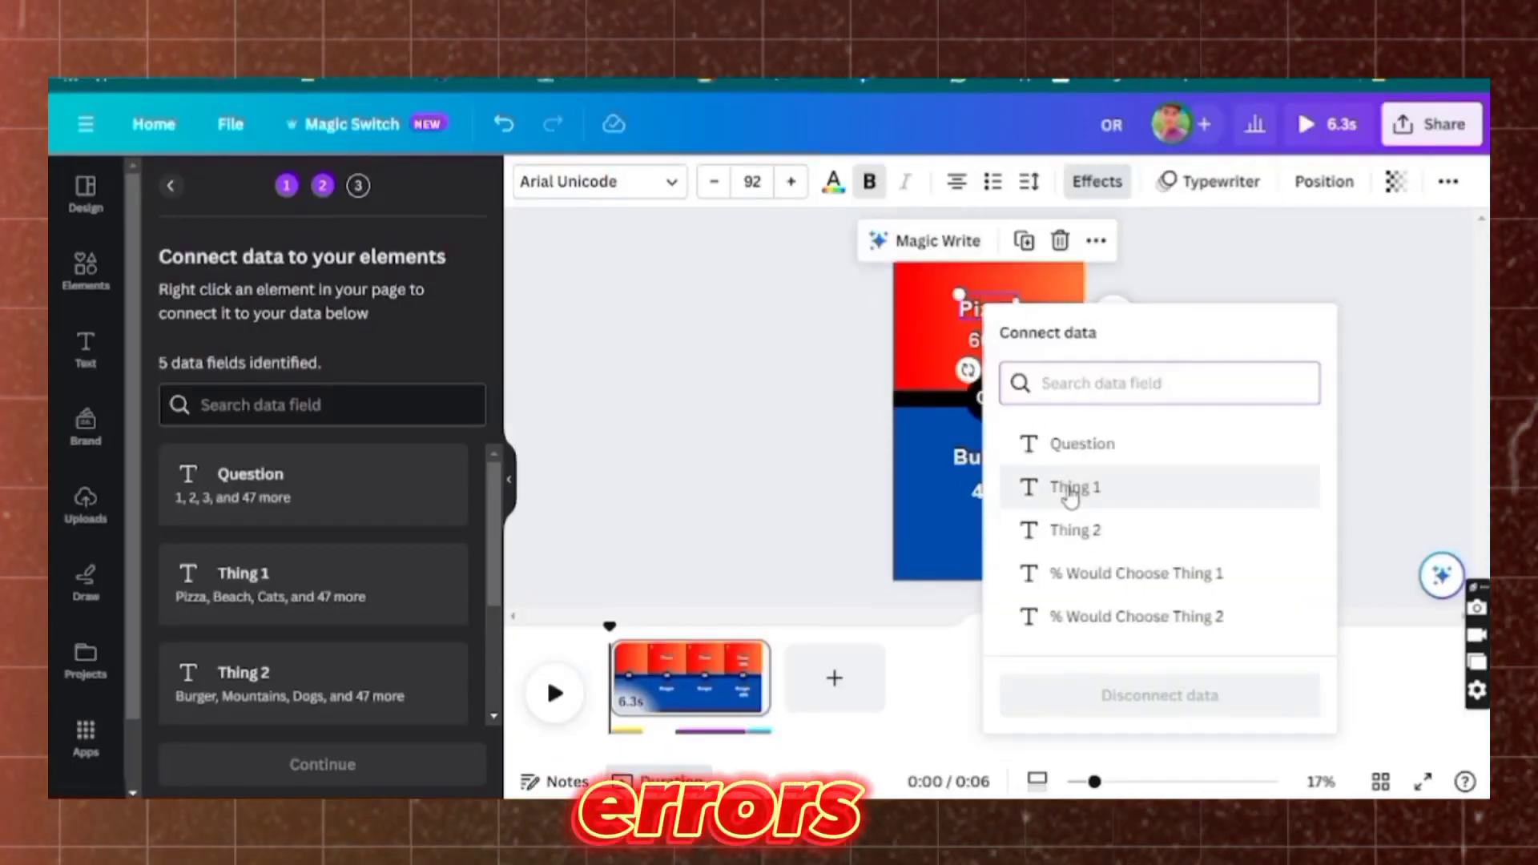
pyautogui.click(1071, 489)
pyautogui.click(988, 455)
pyautogui.rightClick(993, 457)
pyautogui.click(1105, 536)
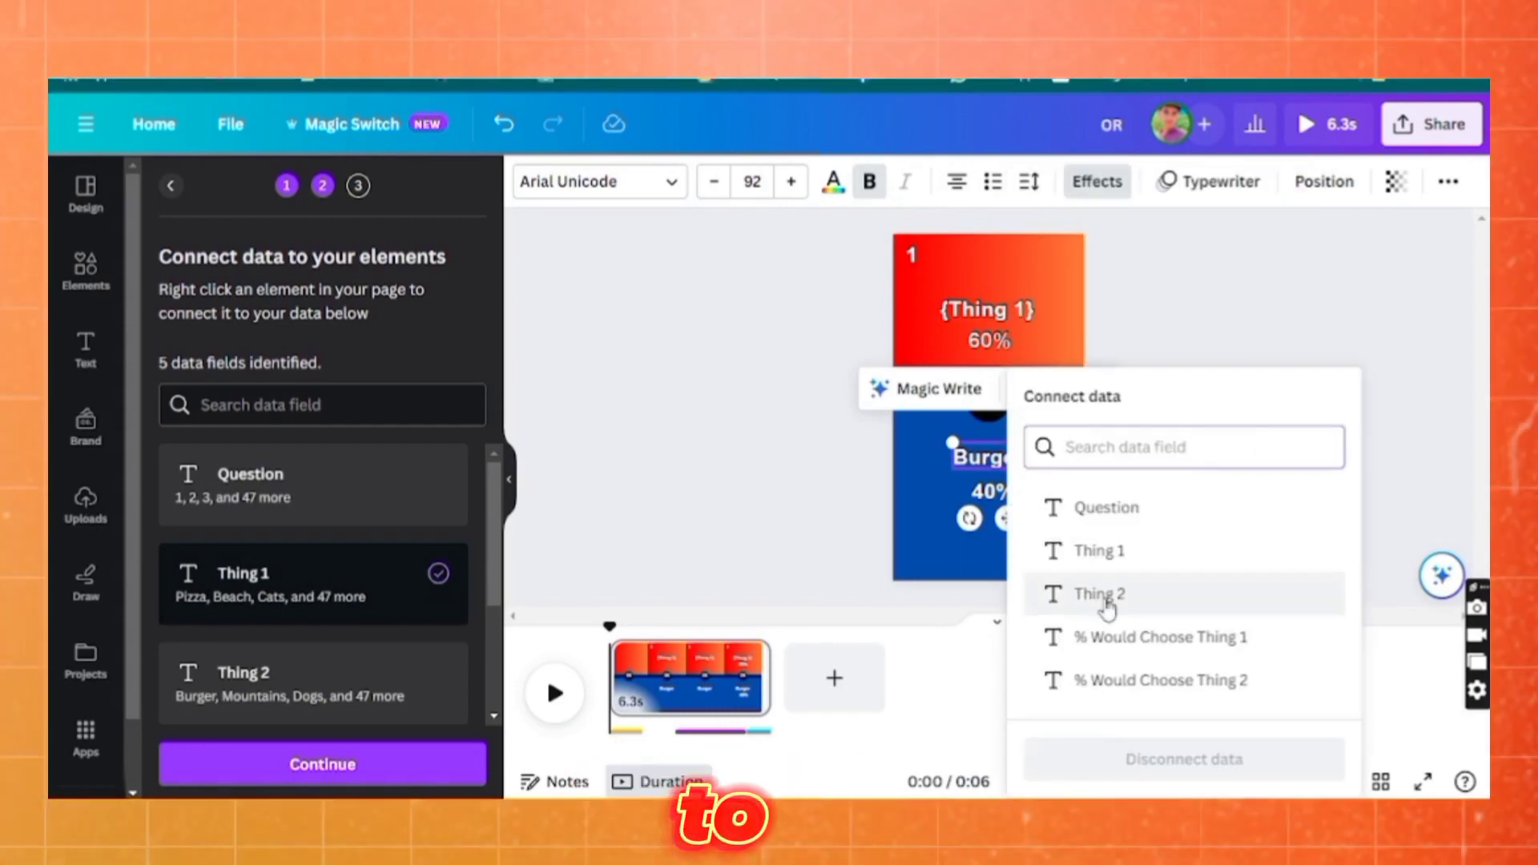
pyautogui.click(1106, 602)
# Connect the number 1 text to the Question data field and widen its text box to fit one line.
pyautogui.click(910, 254)
pyautogui.rightClick(909, 253)
pyautogui.click(1023, 531)
pyautogui.click(1010, 392)
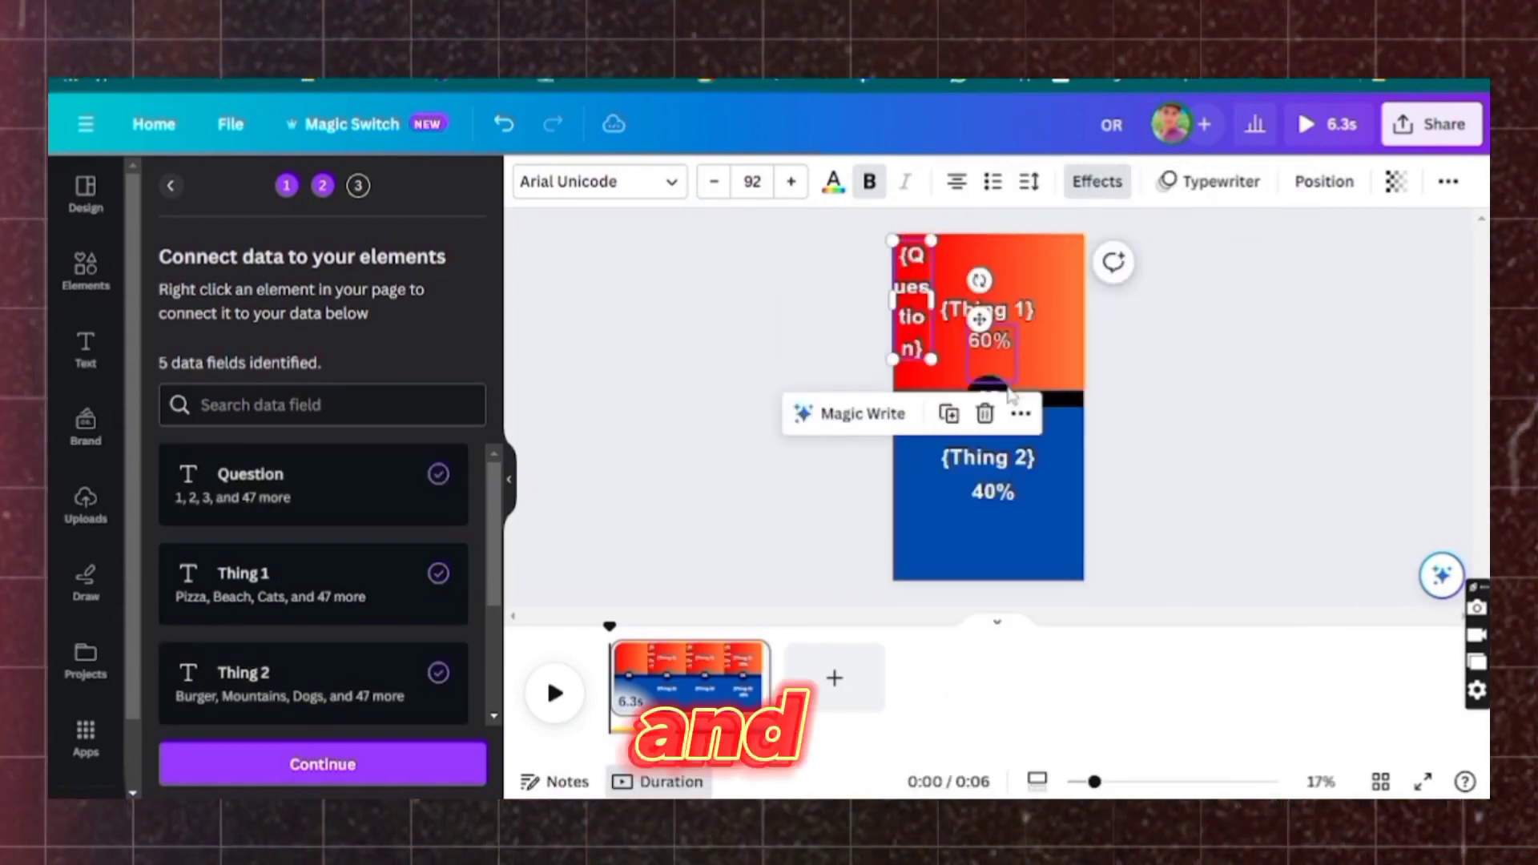
pyautogui.moveTo(930, 299); pyautogui.dragTo(1019, 301)
pyautogui.click(1110, 411)
pyautogui.click(975, 343)
pyautogui.rightClick(972, 342)
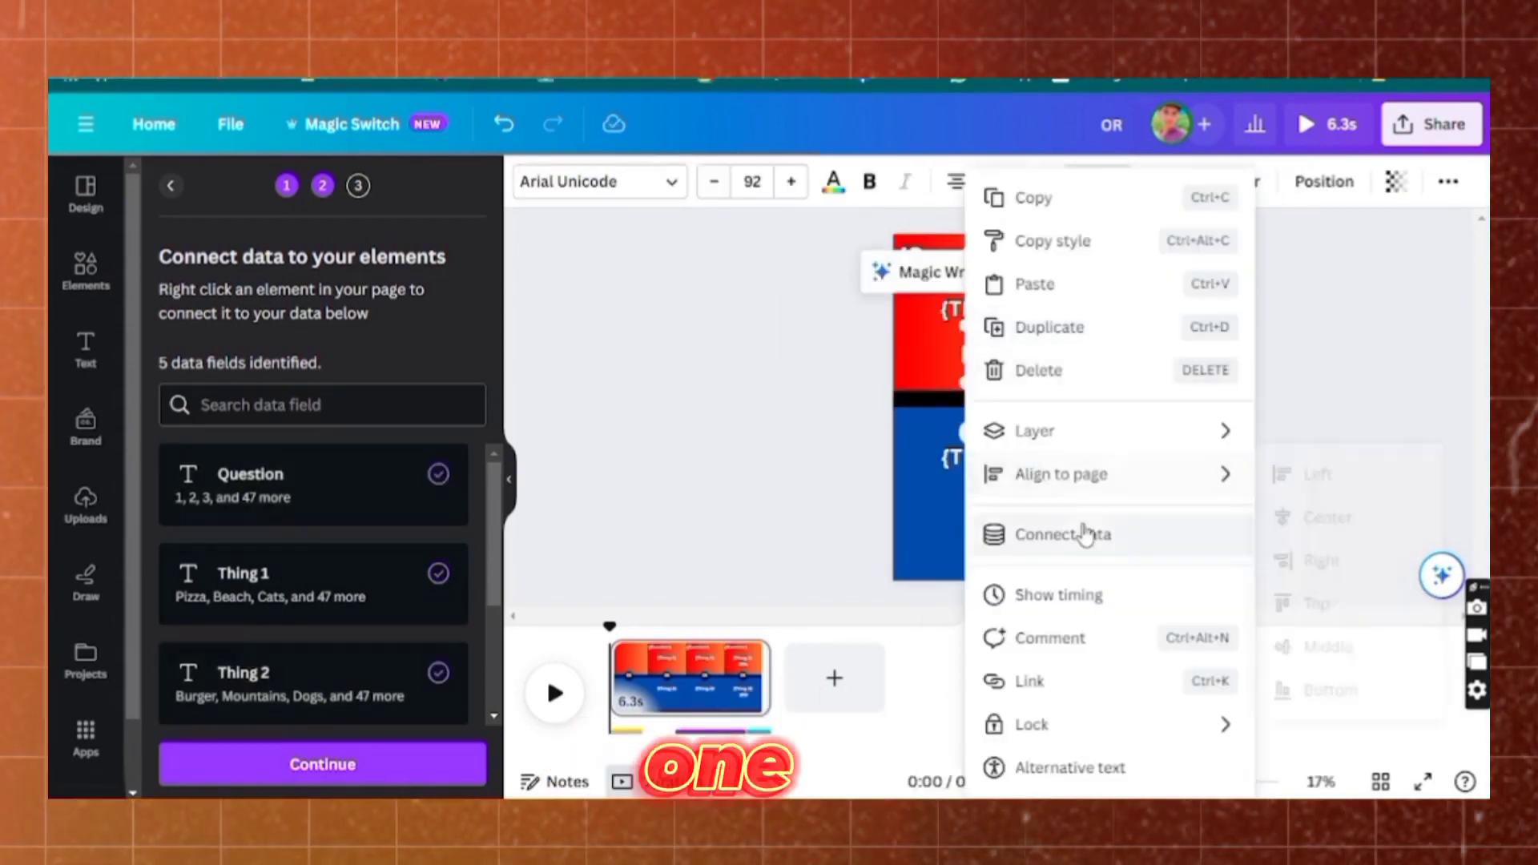
pyautogui.click(1084, 534)
pyautogui.click(1084, 533)
pyautogui.click(504, 124)
# Connect the 60% text to the % Would Choose Thing 1 field and widen its text box to about 1,356.
pyautogui.rightClick(999, 343)
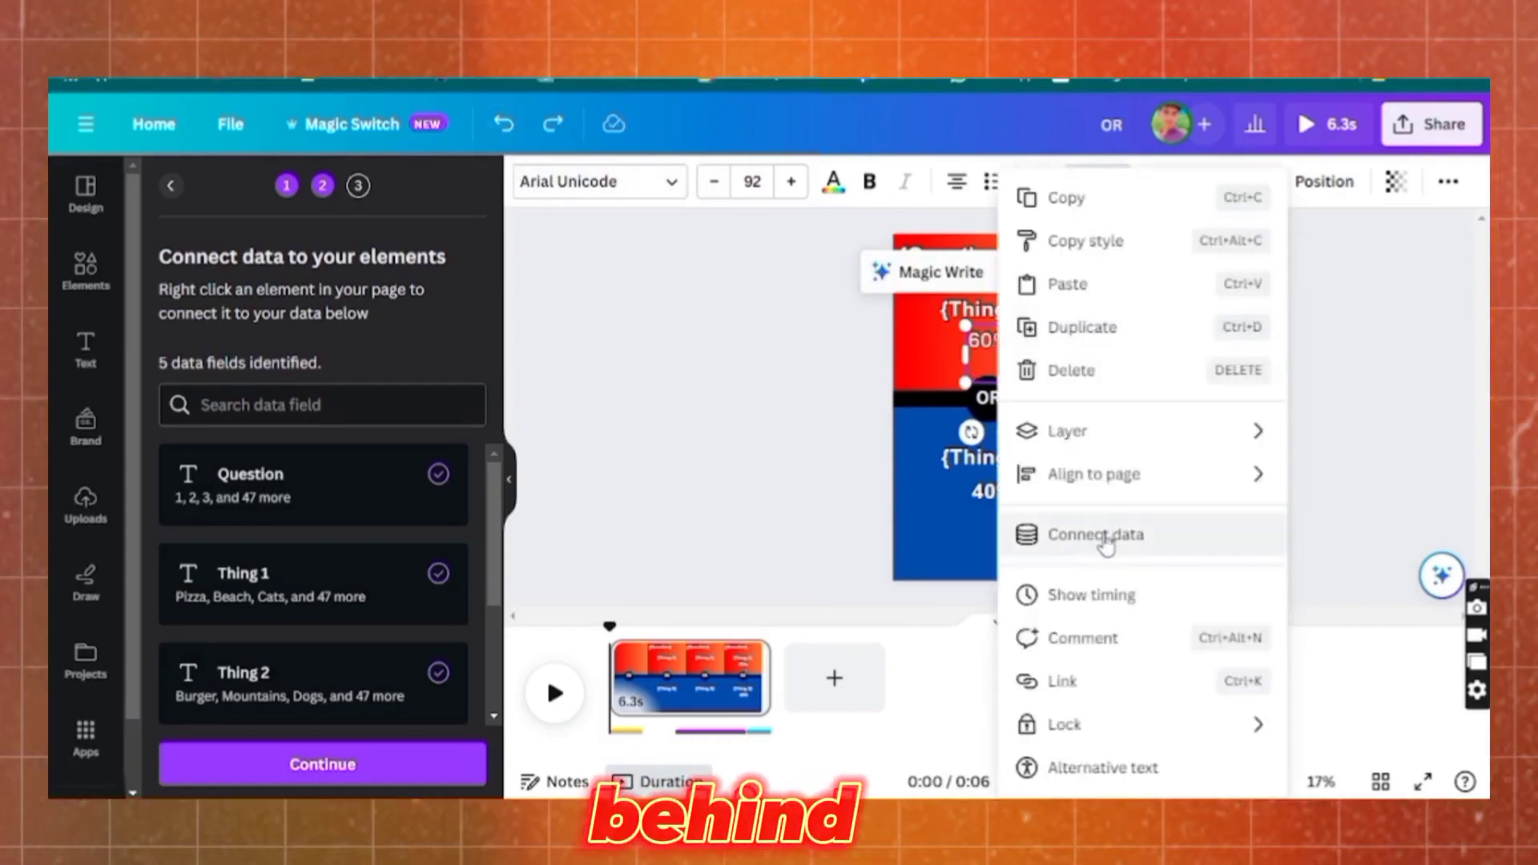
pyautogui.click(1105, 540)
pyautogui.click(1146, 594)
pyautogui.moveTo(1017, 439); pyautogui.dragTo(1134, 439)
pyautogui.moveTo(965, 354); pyautogui.dragTo(897, 354)
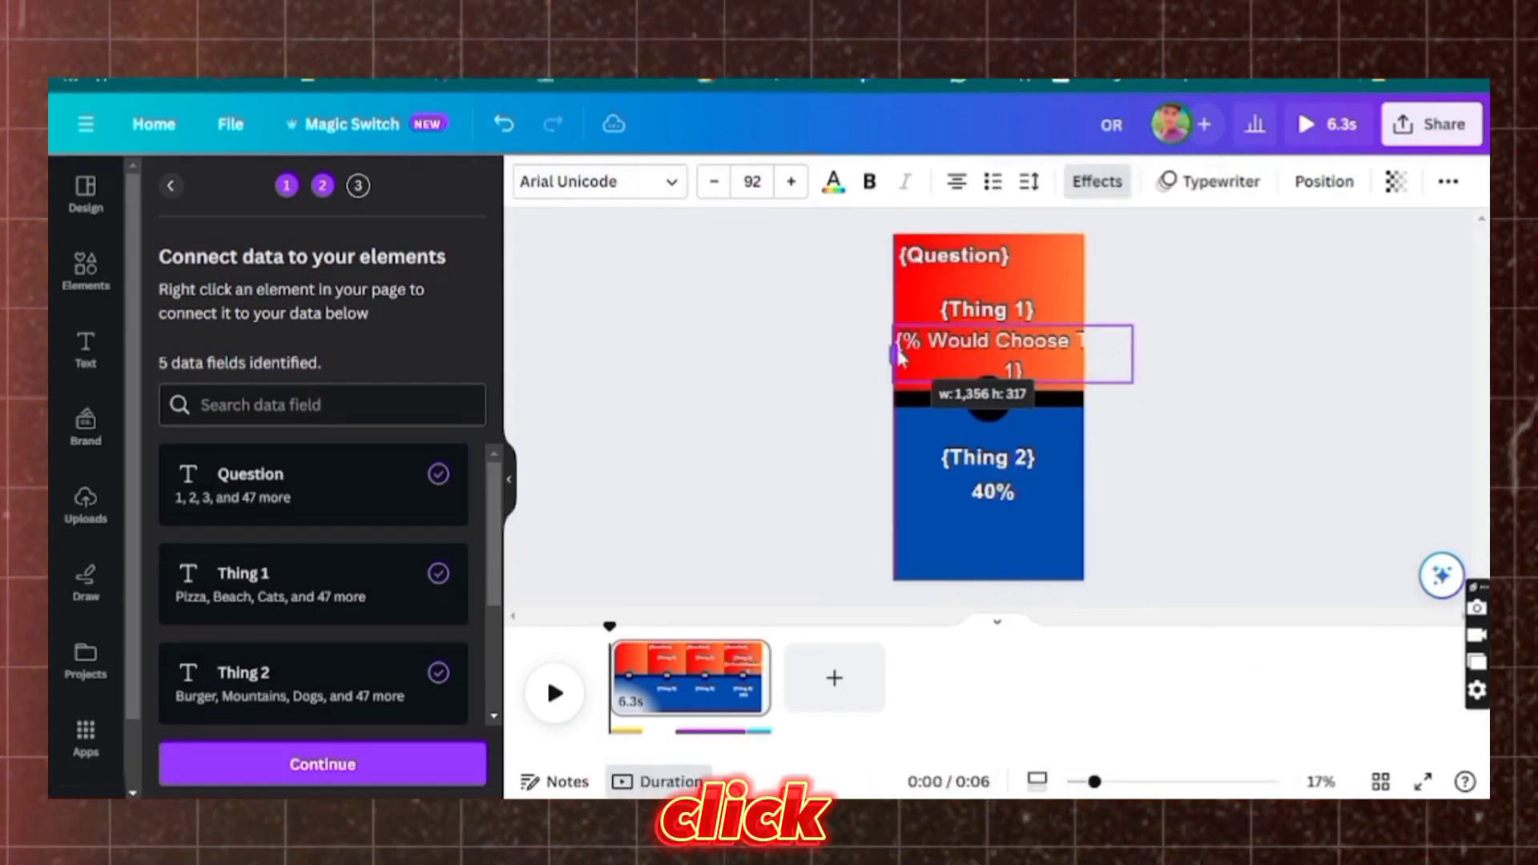
# Connect the 40% text on the blue half to the % Would Choose Thing 2 data field.
pyautogui.rightClick(993, 492)
pyautogui.click(1059, 533)
pyautogui.click(1175, 676)
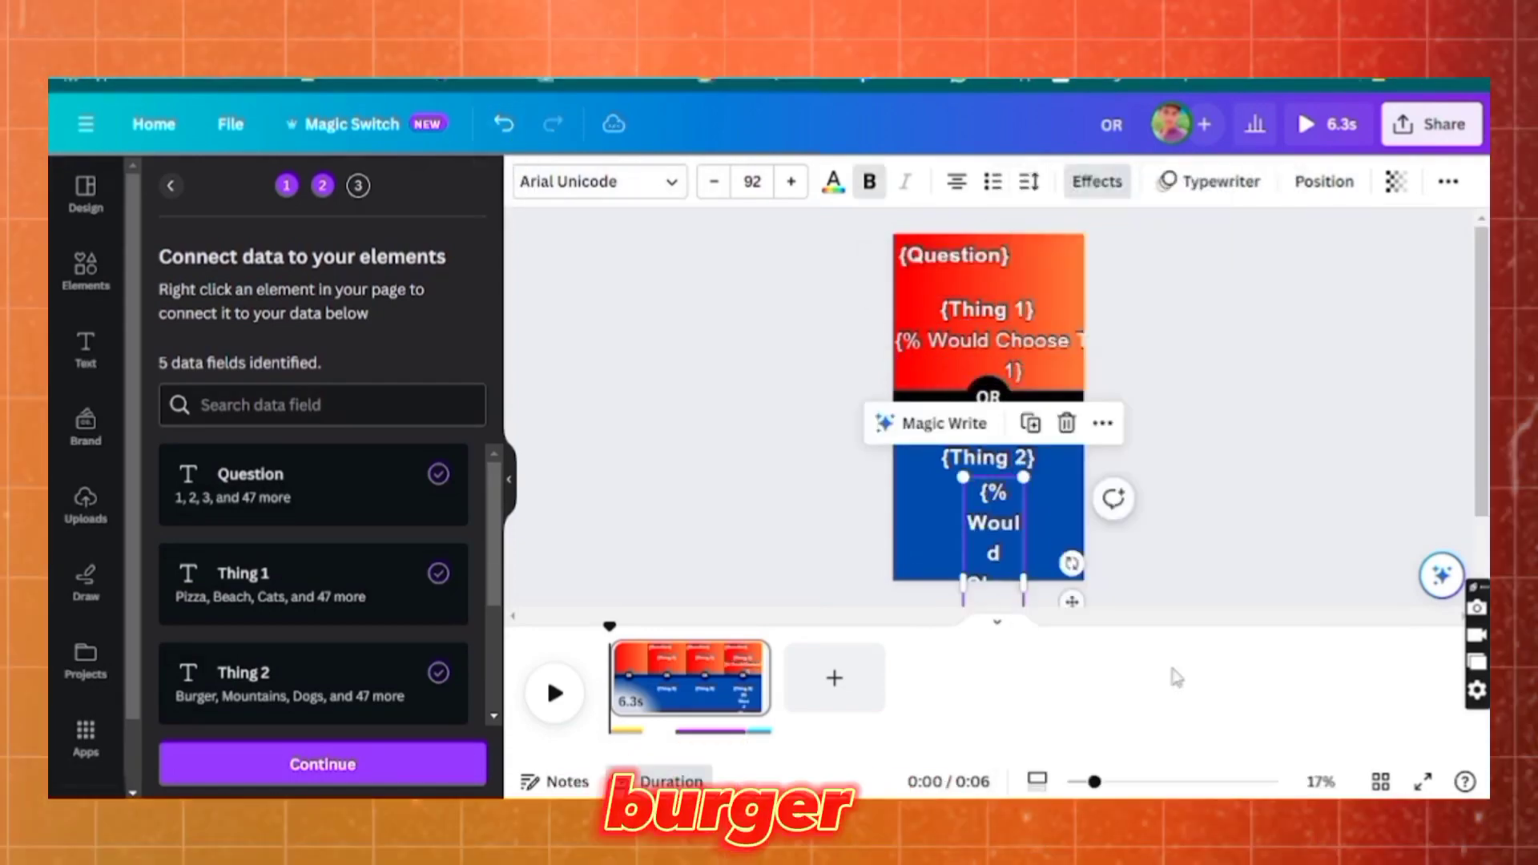
pyautogui.scroll(-2, 334, 605)
# Continue to applying the data and generate 50 pages with all rows selected.
pyautogui.click(373, 765)
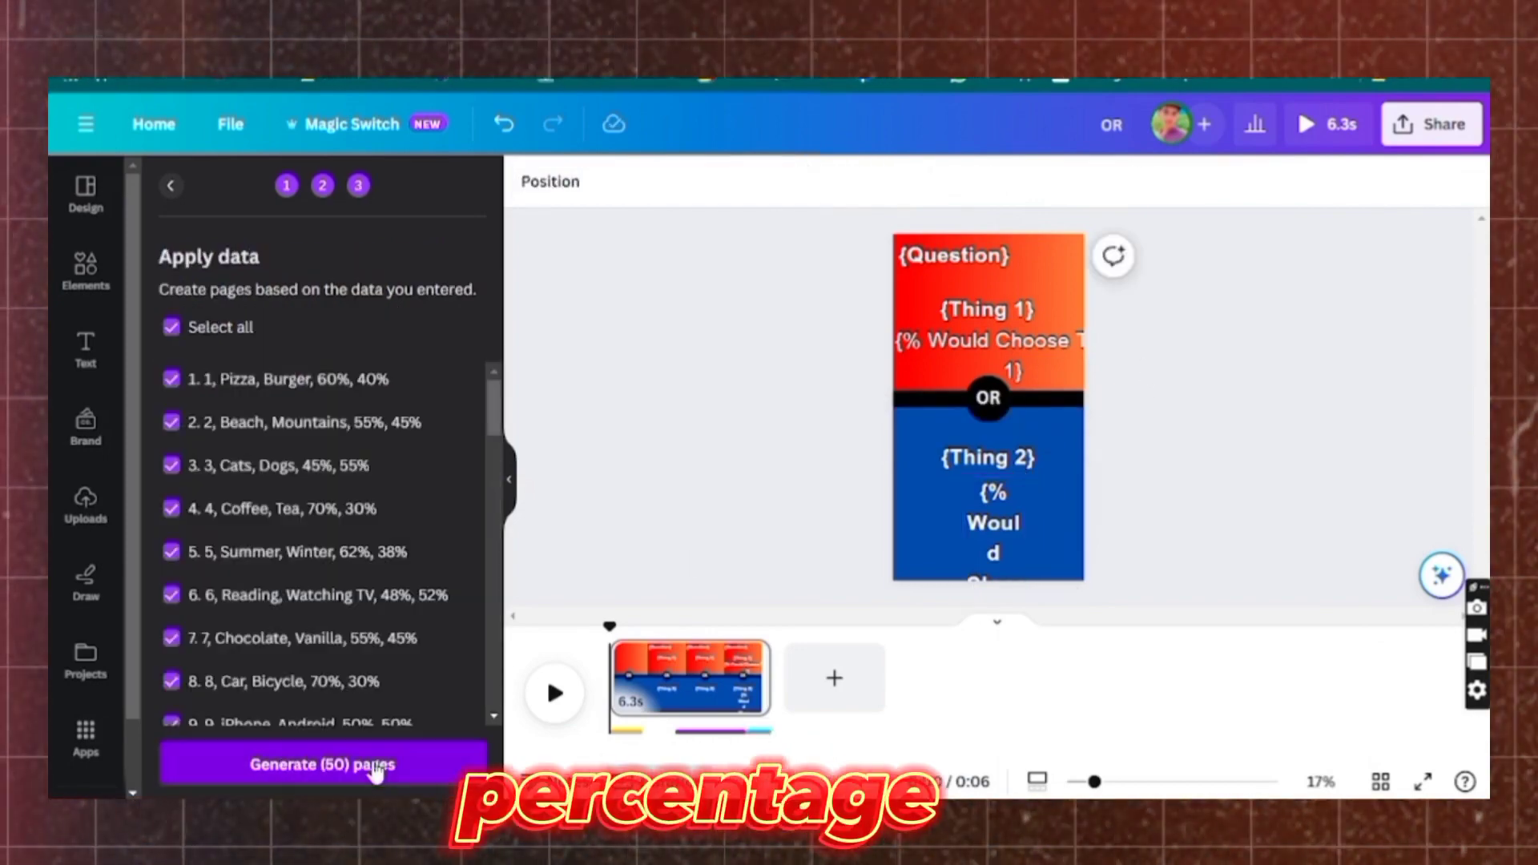
pyautogui.scroll(-20, 292, 501)
pyautogui.click(330, 761)
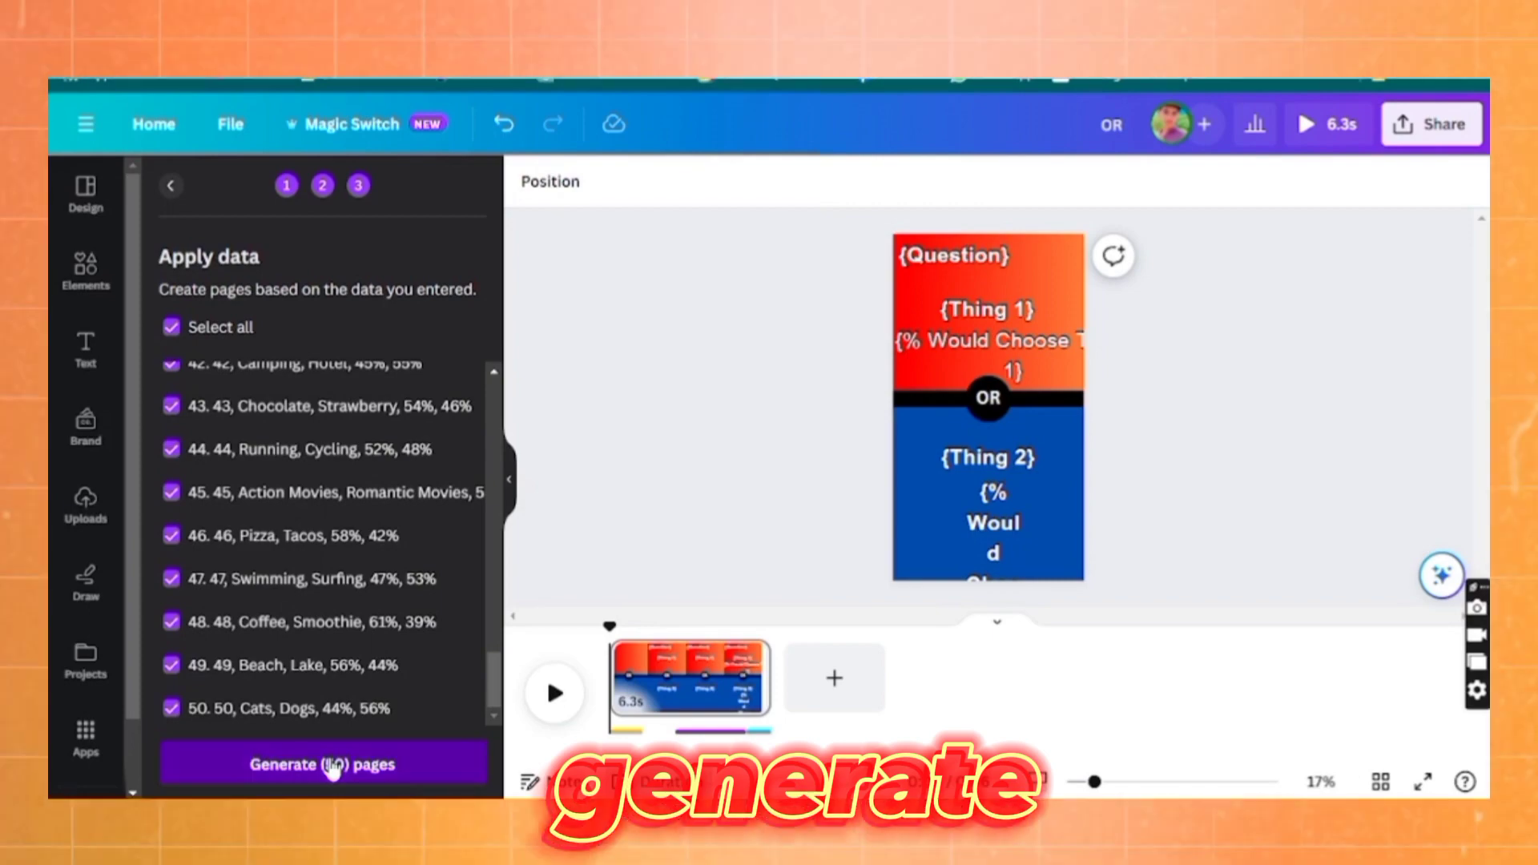
pyautogui.click(333, 767)
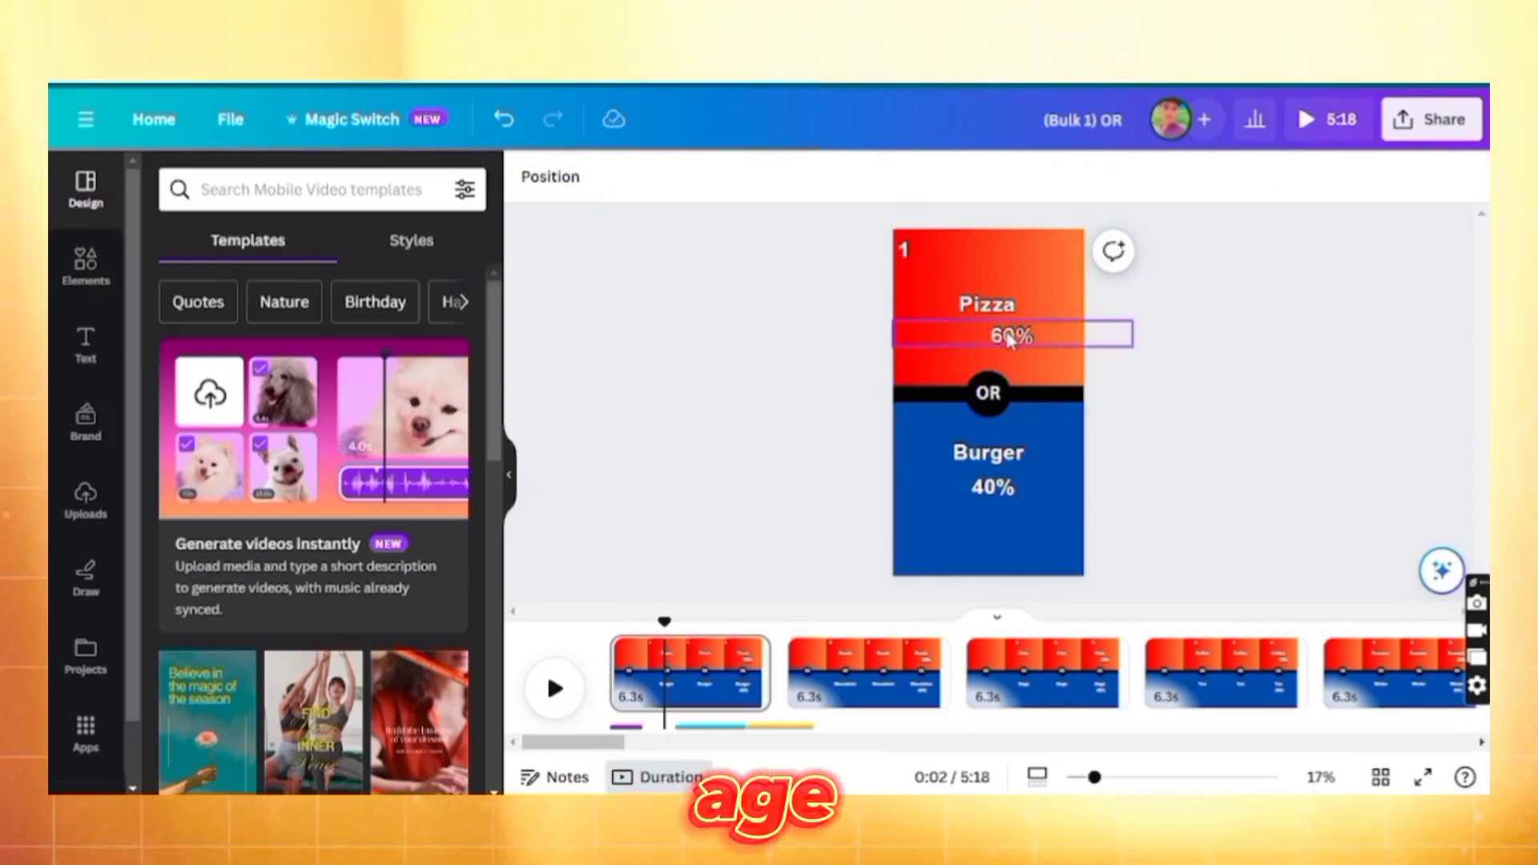
# Centre the 60% text beneath Pizza on the first generated page, and return the playhead to the start.
pyautogui.click(1010, 339)
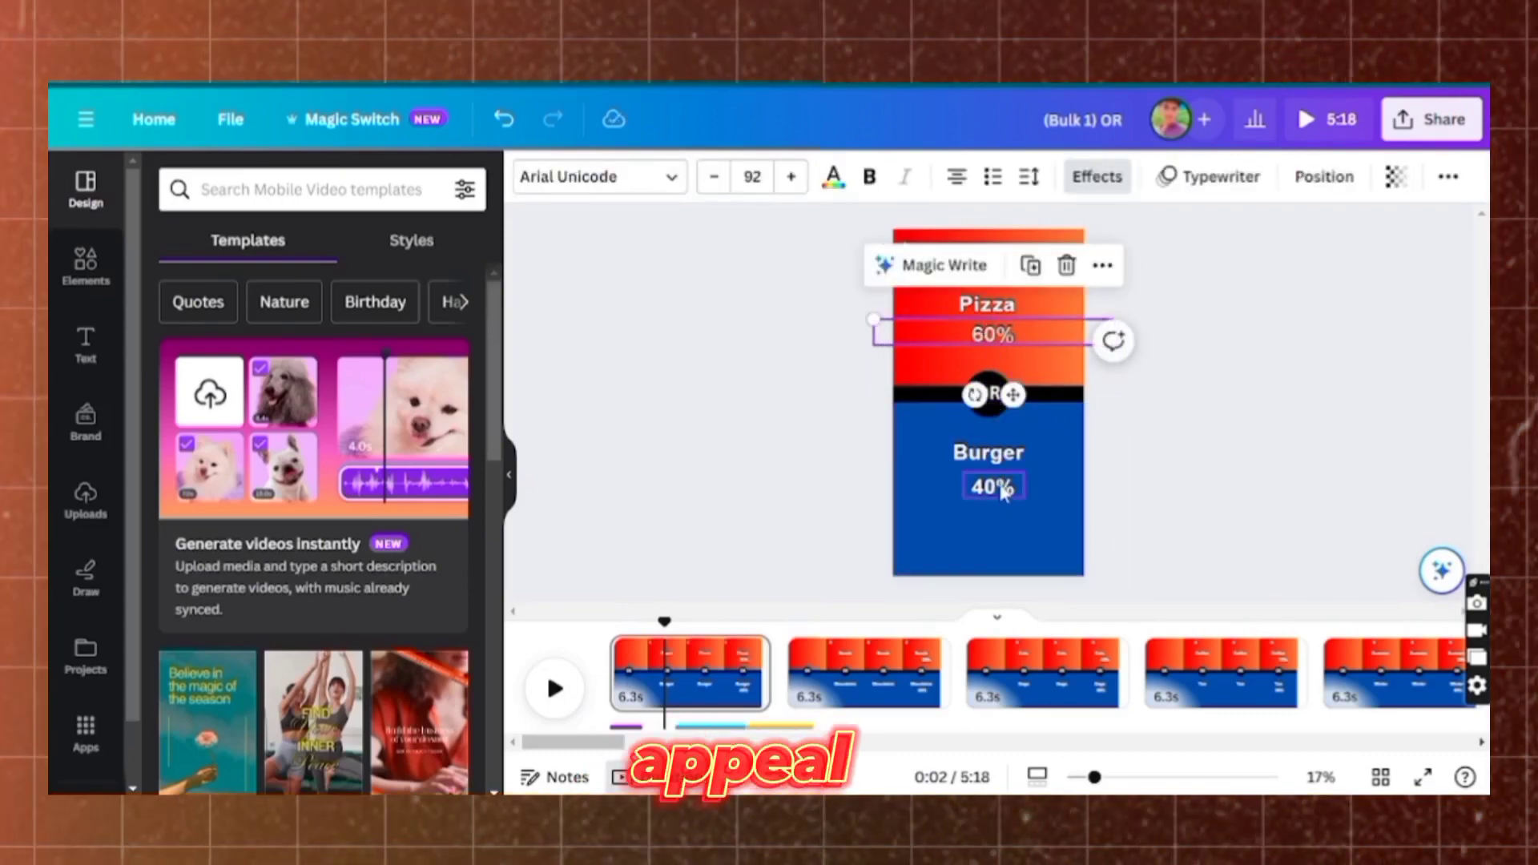
pyautogui.click(1003, 490)
pyautogui.click(678, 473)
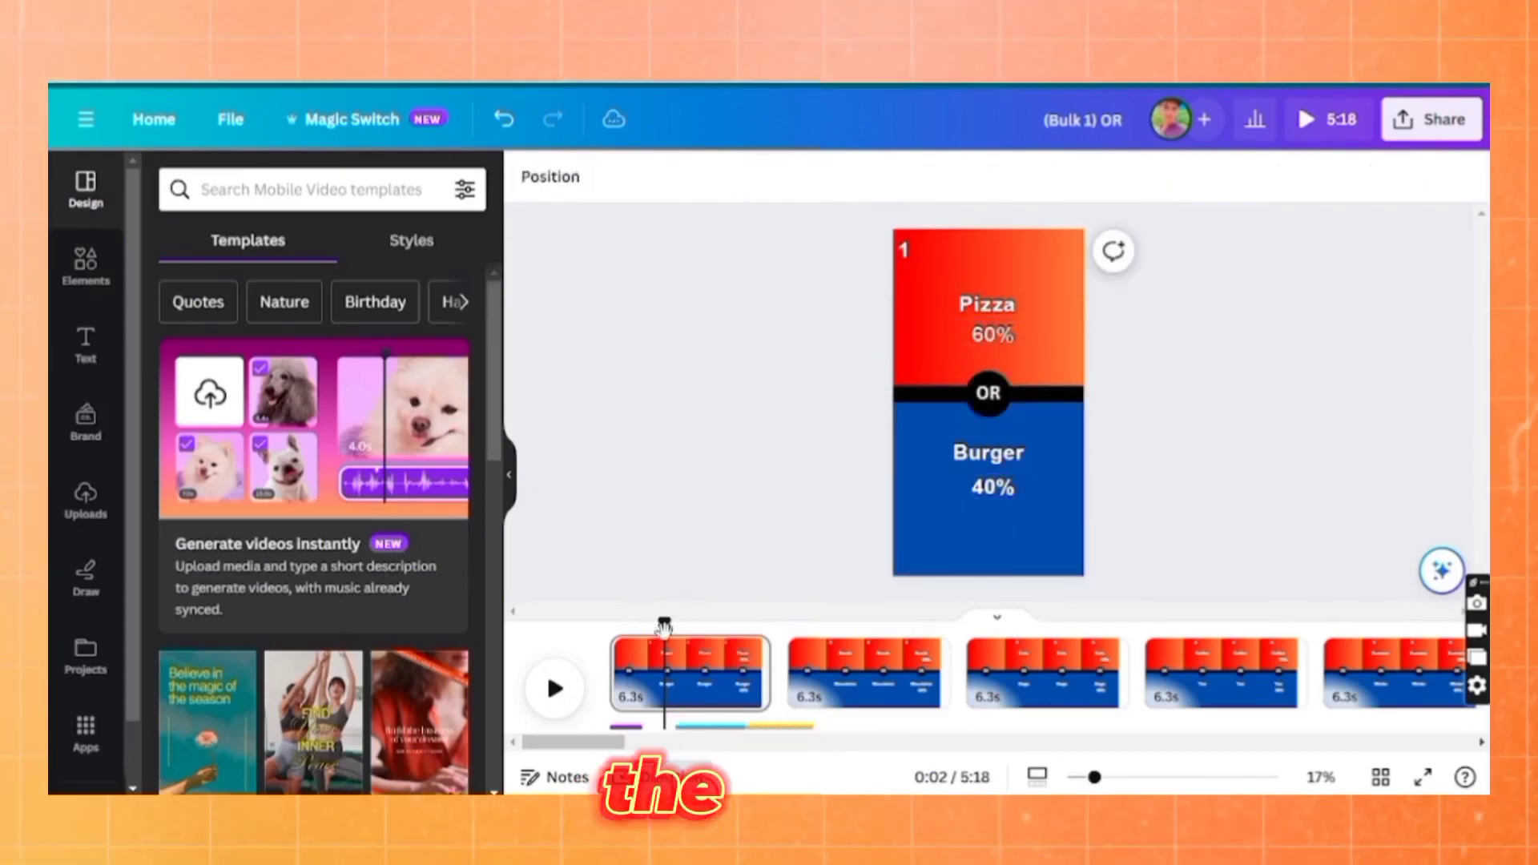
pyautogui.moveTo(664, 626); pyautogui.dragTo(608, 625)
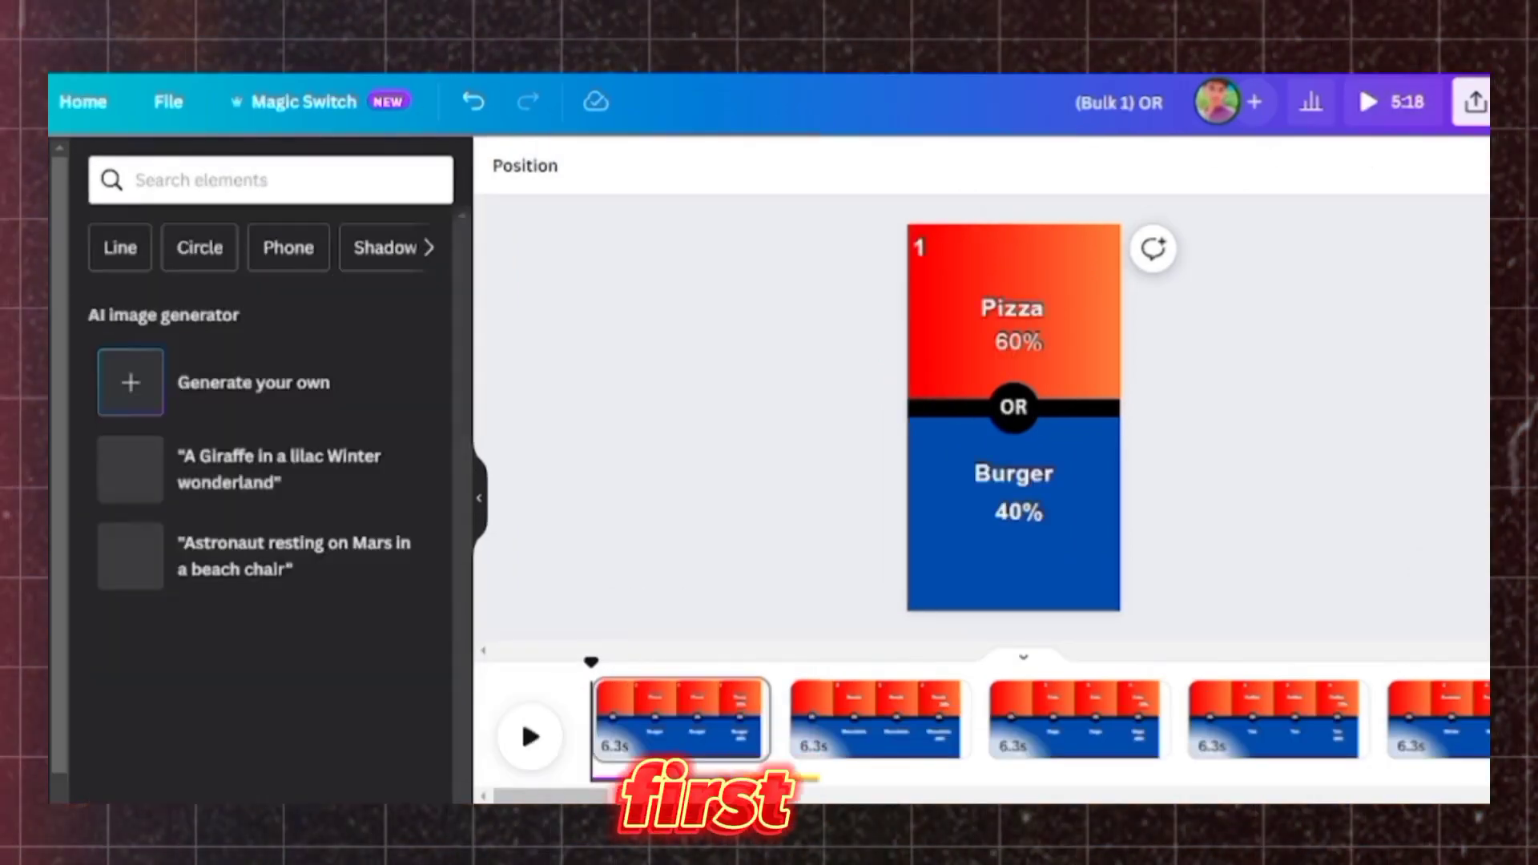
# Search the elements for "pizza" graphics and add the pizza slice with scattered toppings to the first page.
pyautogui.click(225, 180)
pyautogui.write('pizza')
pyautogui.click(265, 276)
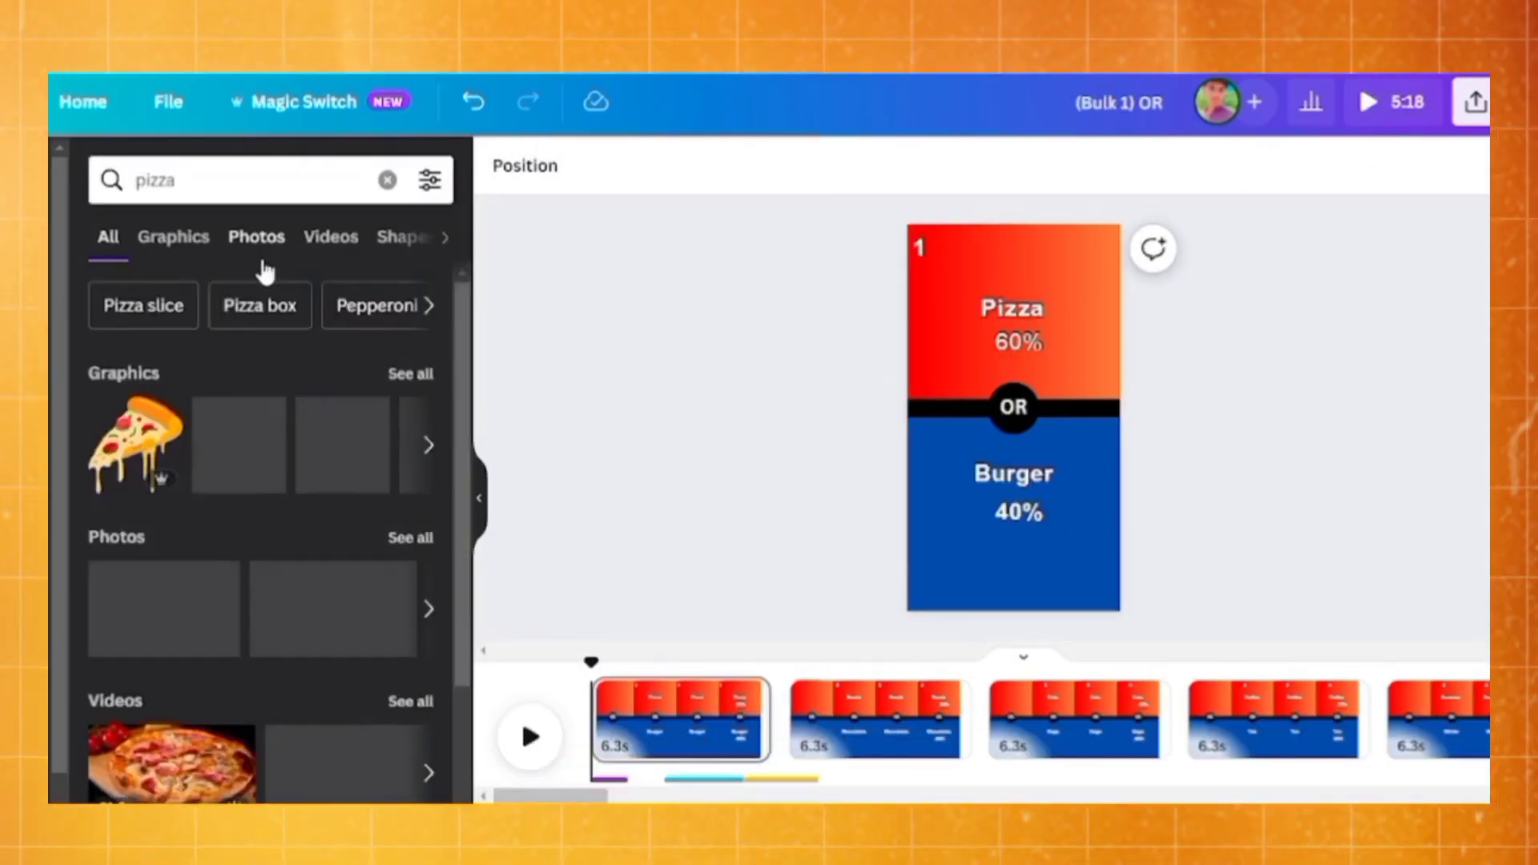
pyautogui.click(175, 241)
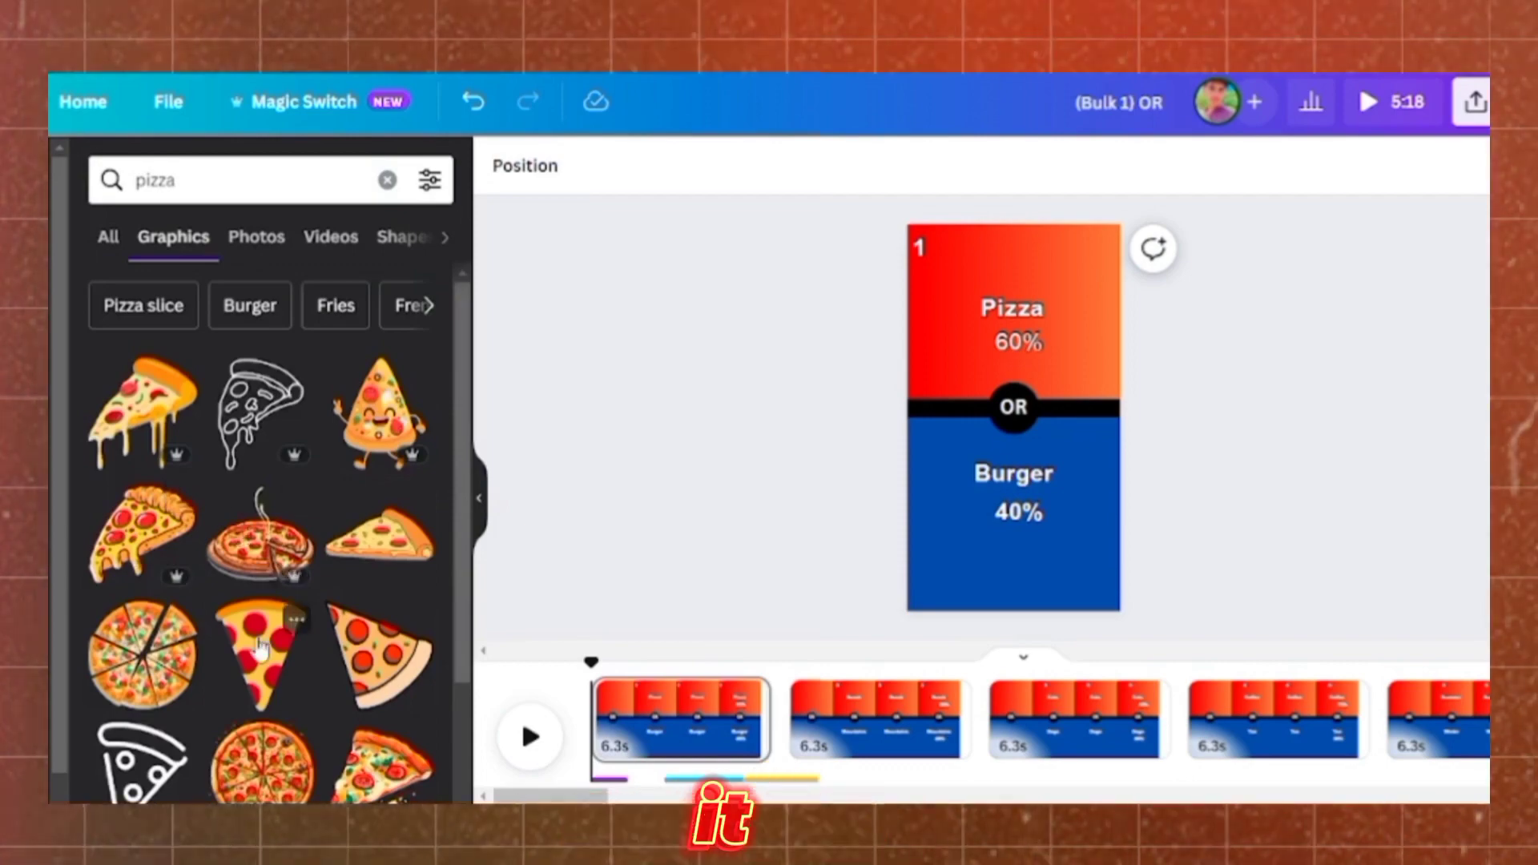
pyautogui.scroll(-1, 258, 646)
pyautogui.click(380, 681)
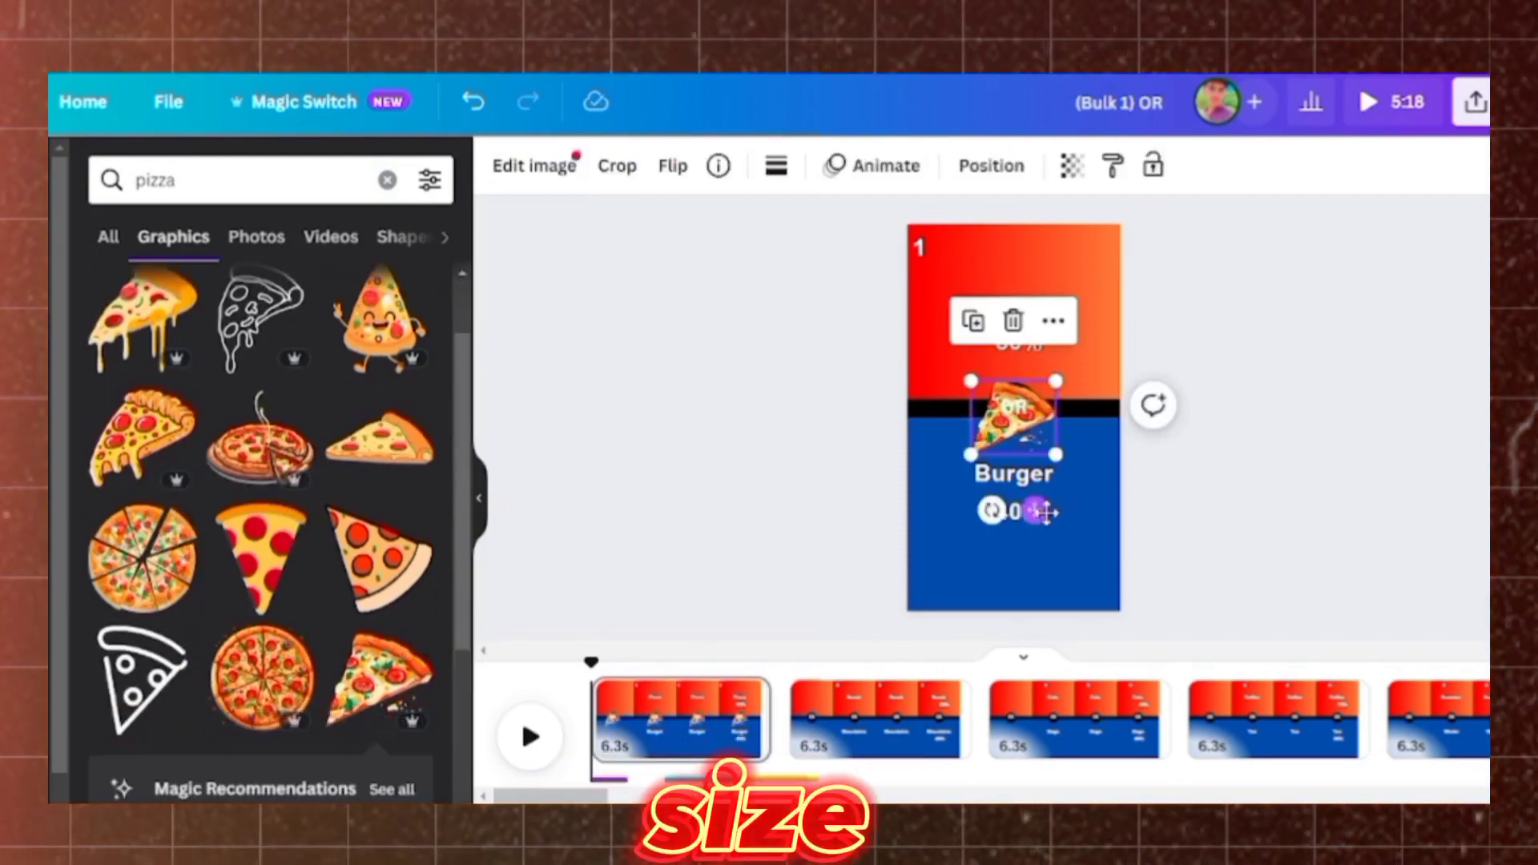
# Place the pizza slice above the Pizza text and scale it down slightly.
pyautogui.moveTo(1045, 511); pyautogui.dragTo(1025, 366)
pyautogui.moveTo(971, 301); pyautogui.dragTo(978, 295)
pyautogui.click(1242, 387)
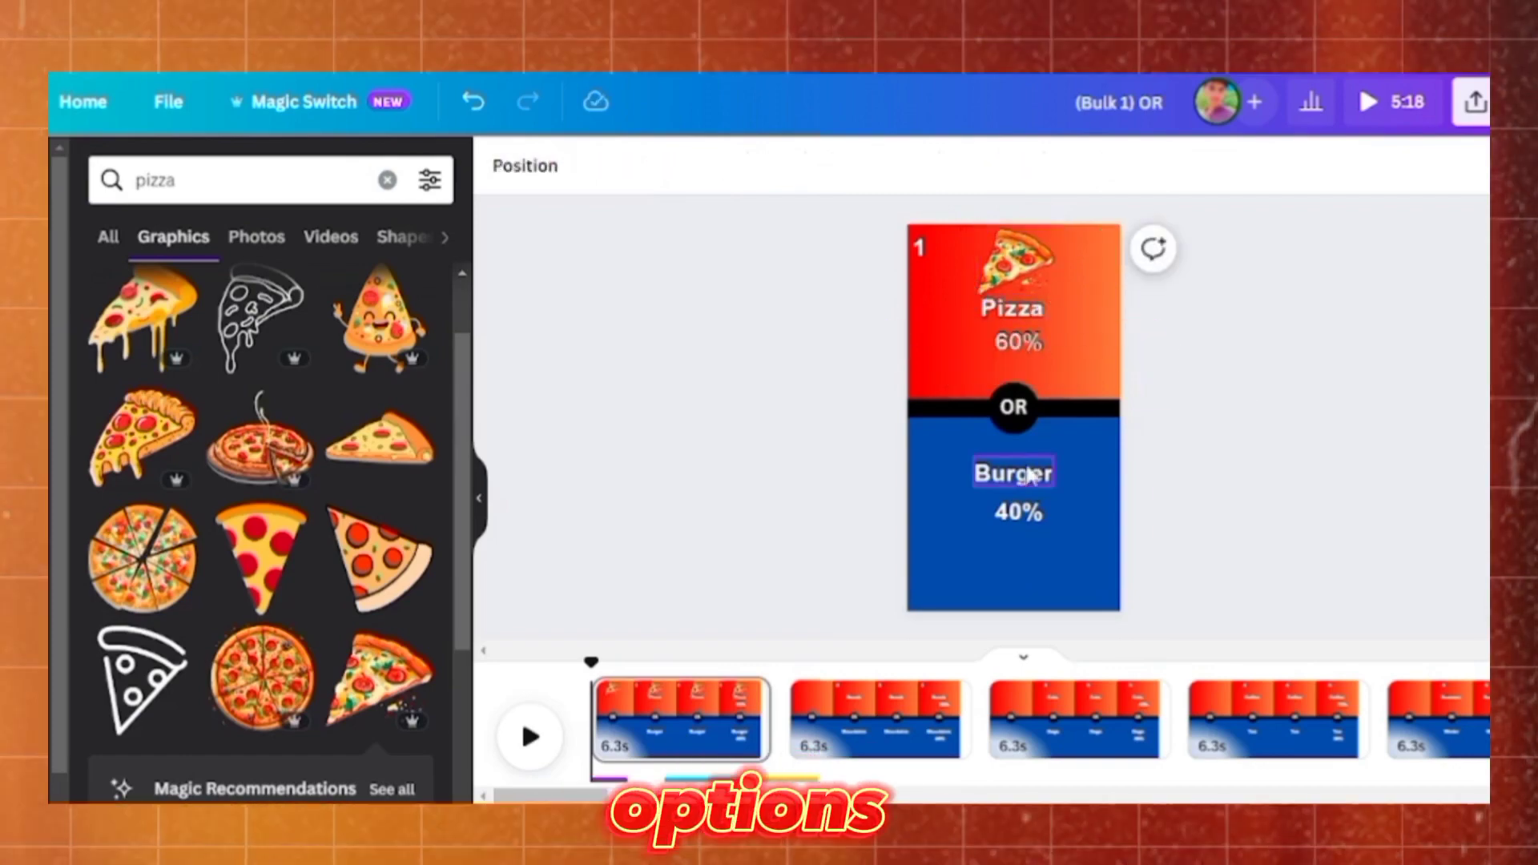
# Search the graphics for "burger" using the copied Burger text and add the sesame-bun burger to the first page.
pyautogui.doubleClick(1030, 475)
pyautogui.rightClick(1028, 472)
pyautogui.click(1063, 120)
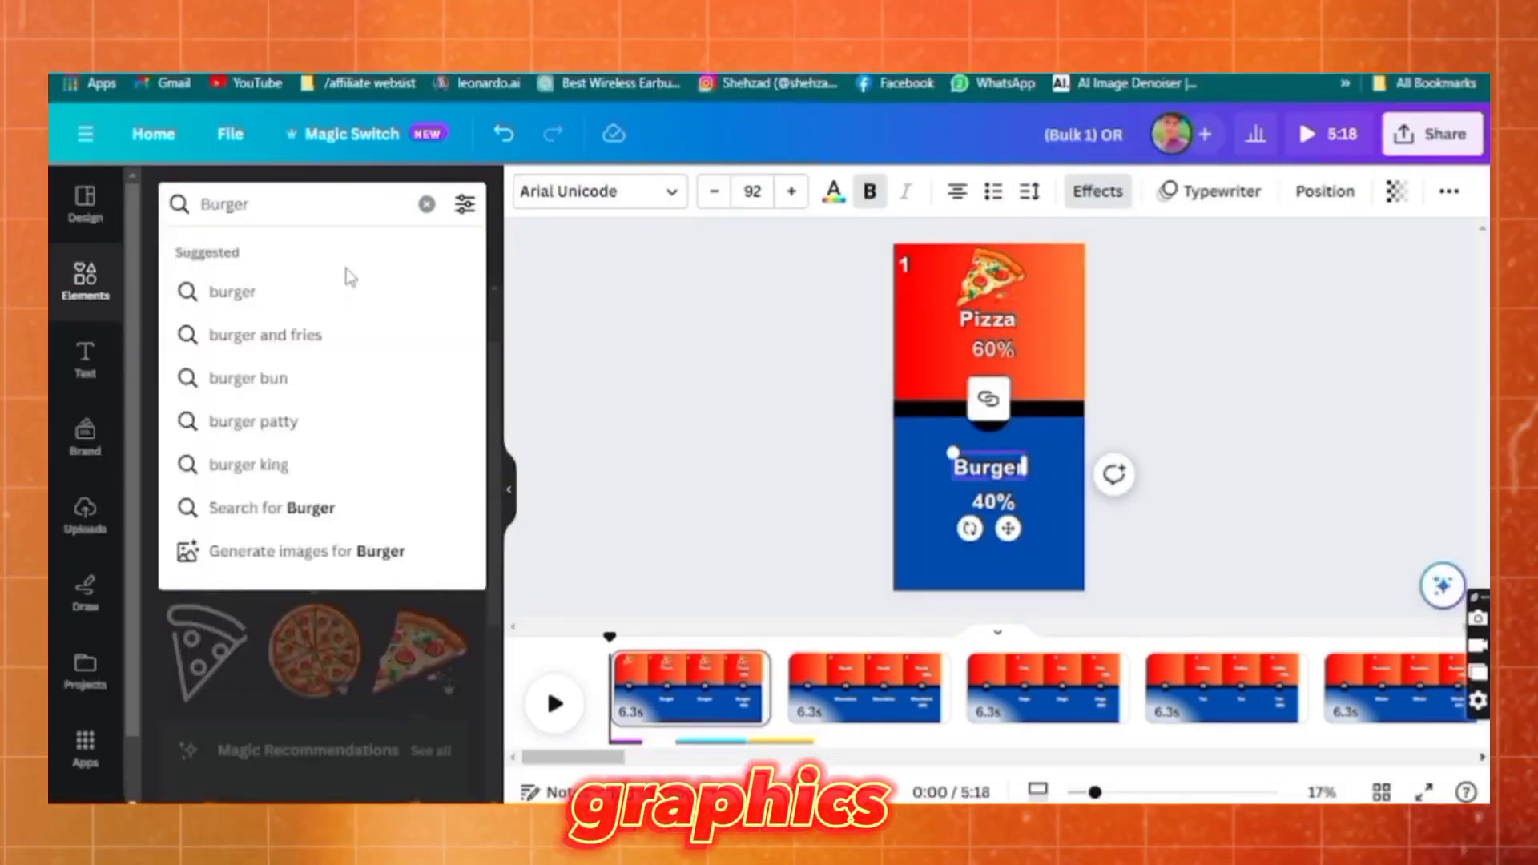
pyautogui.click(344, 286)
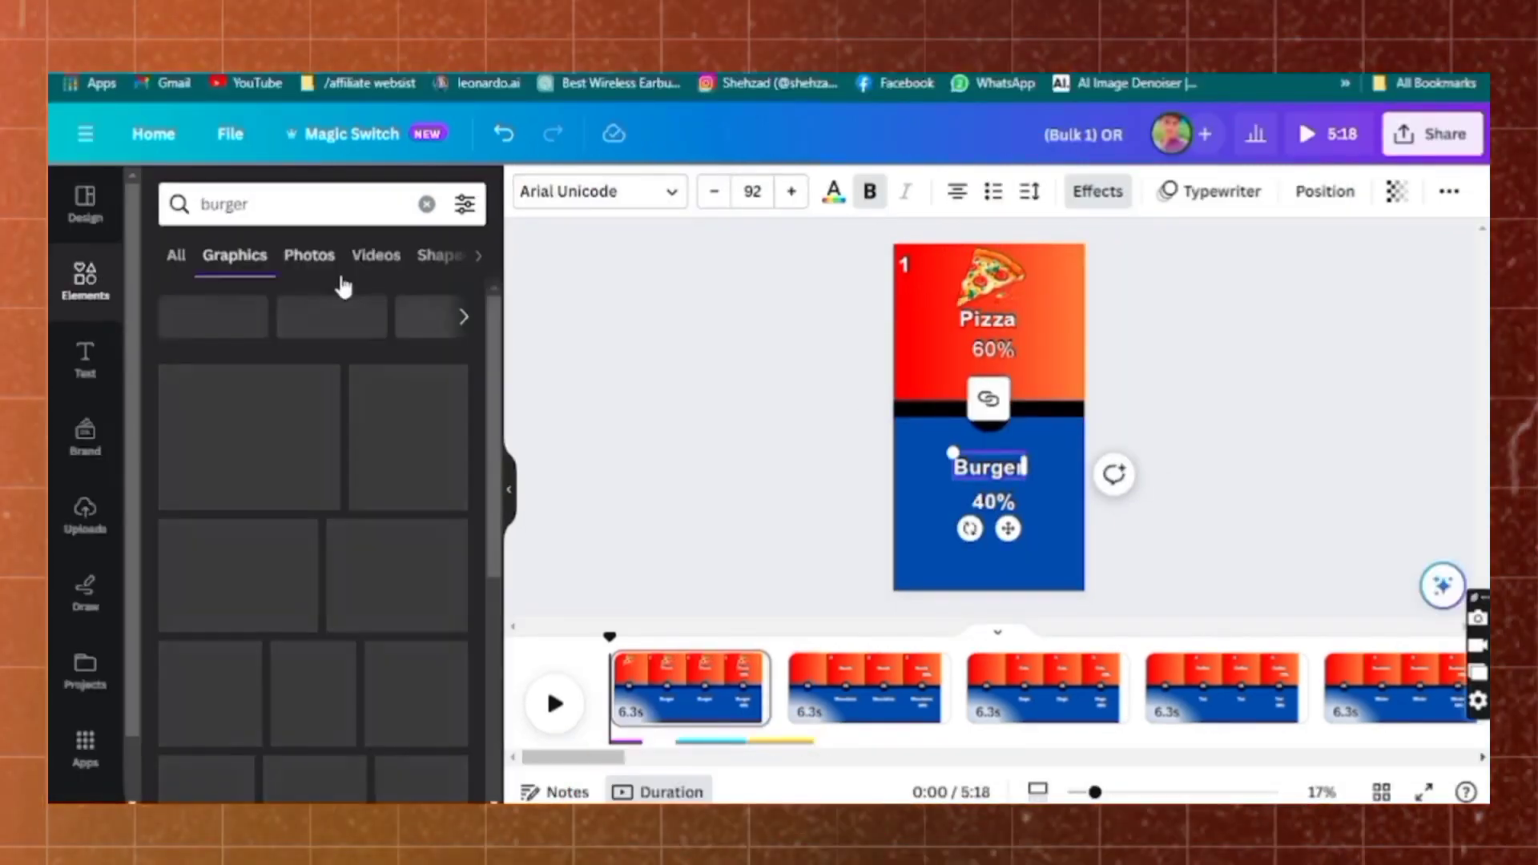
pyautogui.scroll(-2, 344, 601)
pyautogui.click(209, 426)
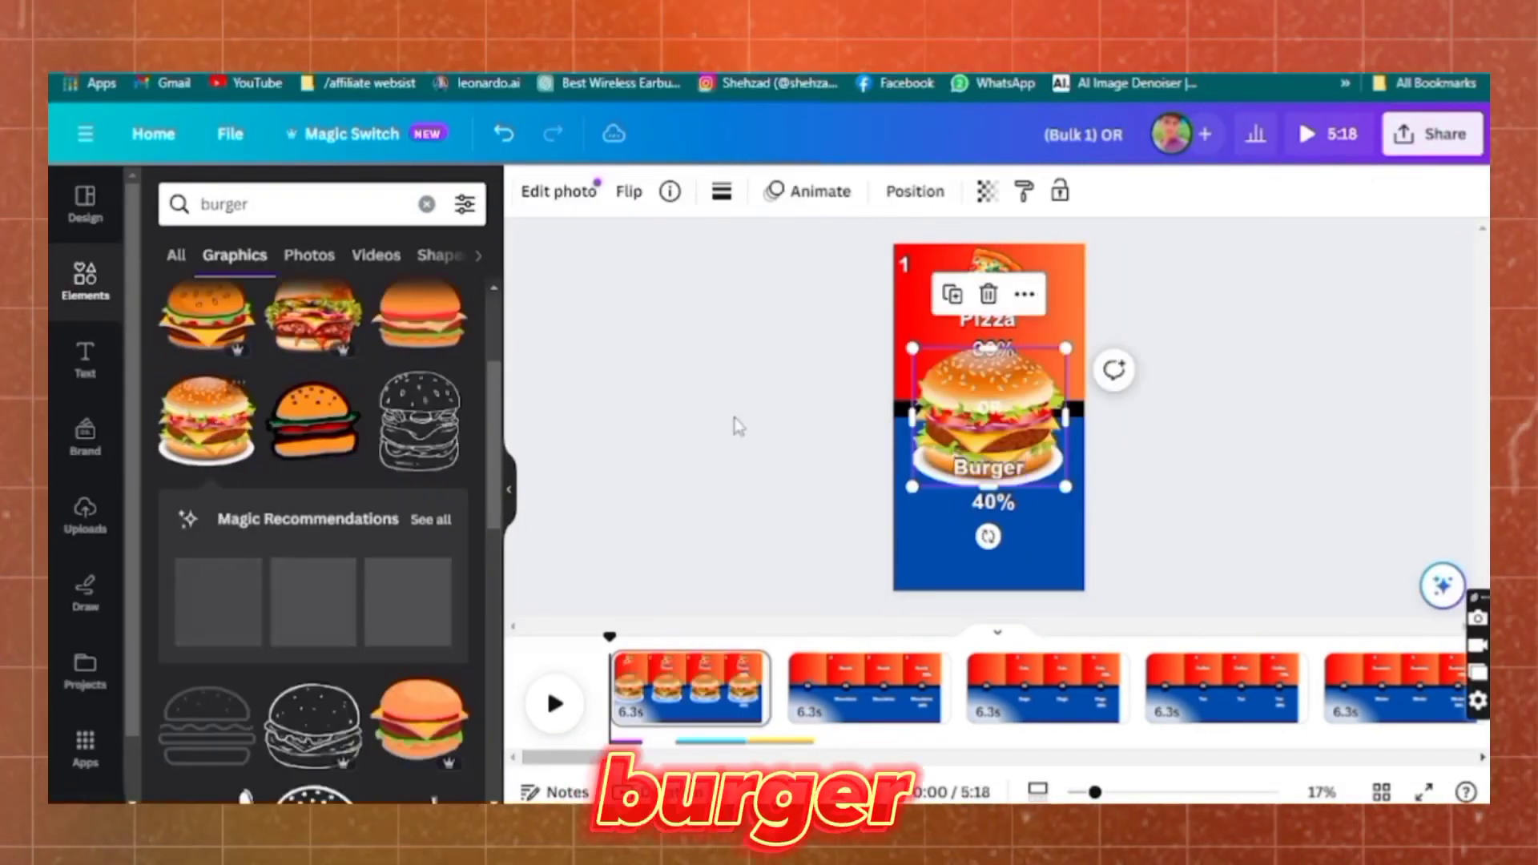
# Scale down the burger graphic and centre it beneath the 40% text on the first page.
pyautogui.moveTo(913, 349); pyautogui.dragTo(995, 425)
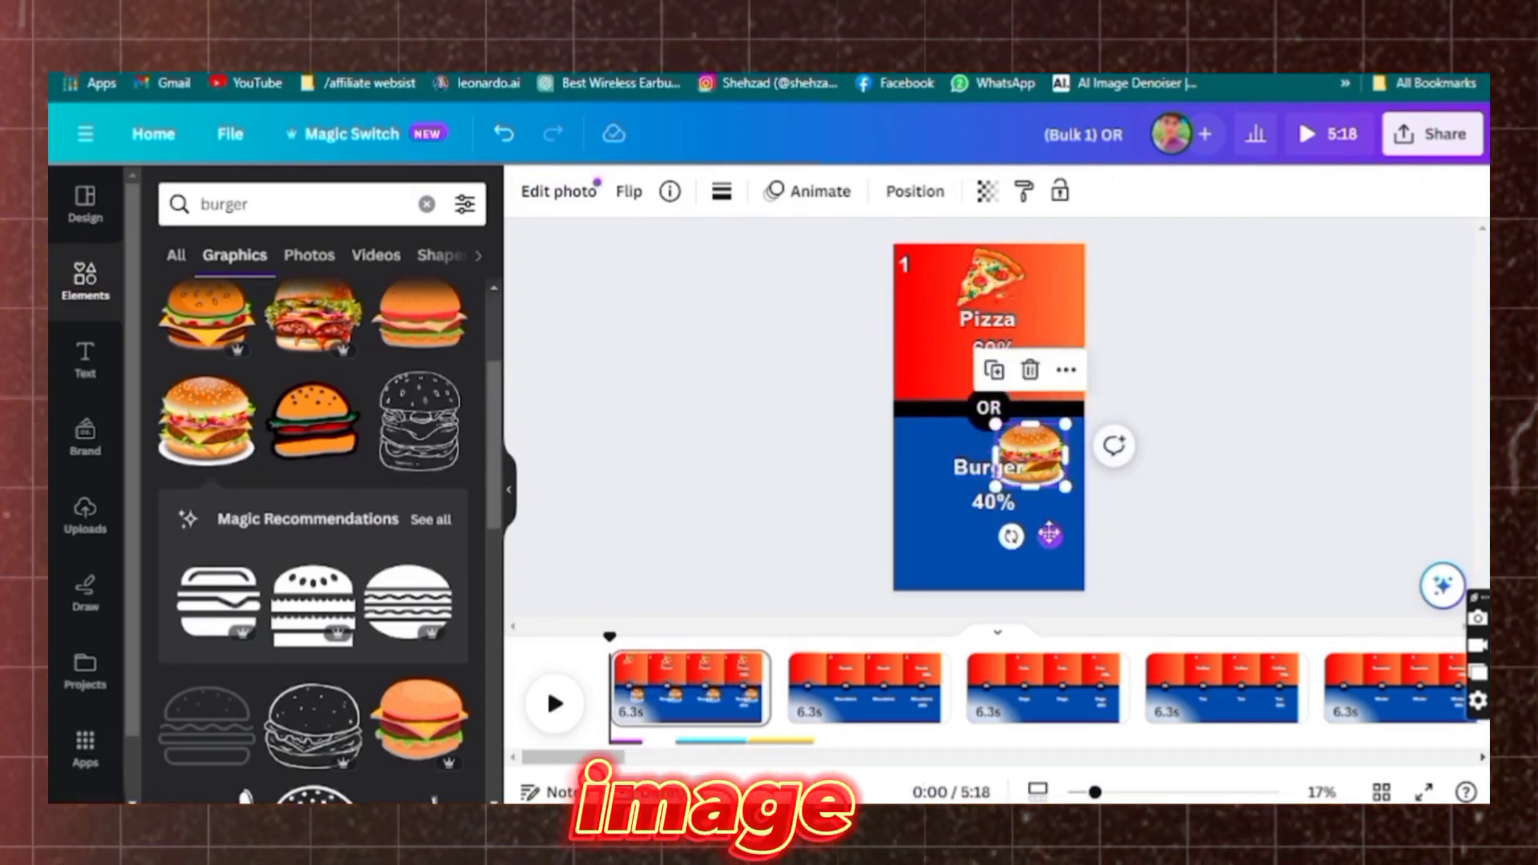
pyautogui.moveTo(1050, 535); pyautogui.dragTo(1009, 629)
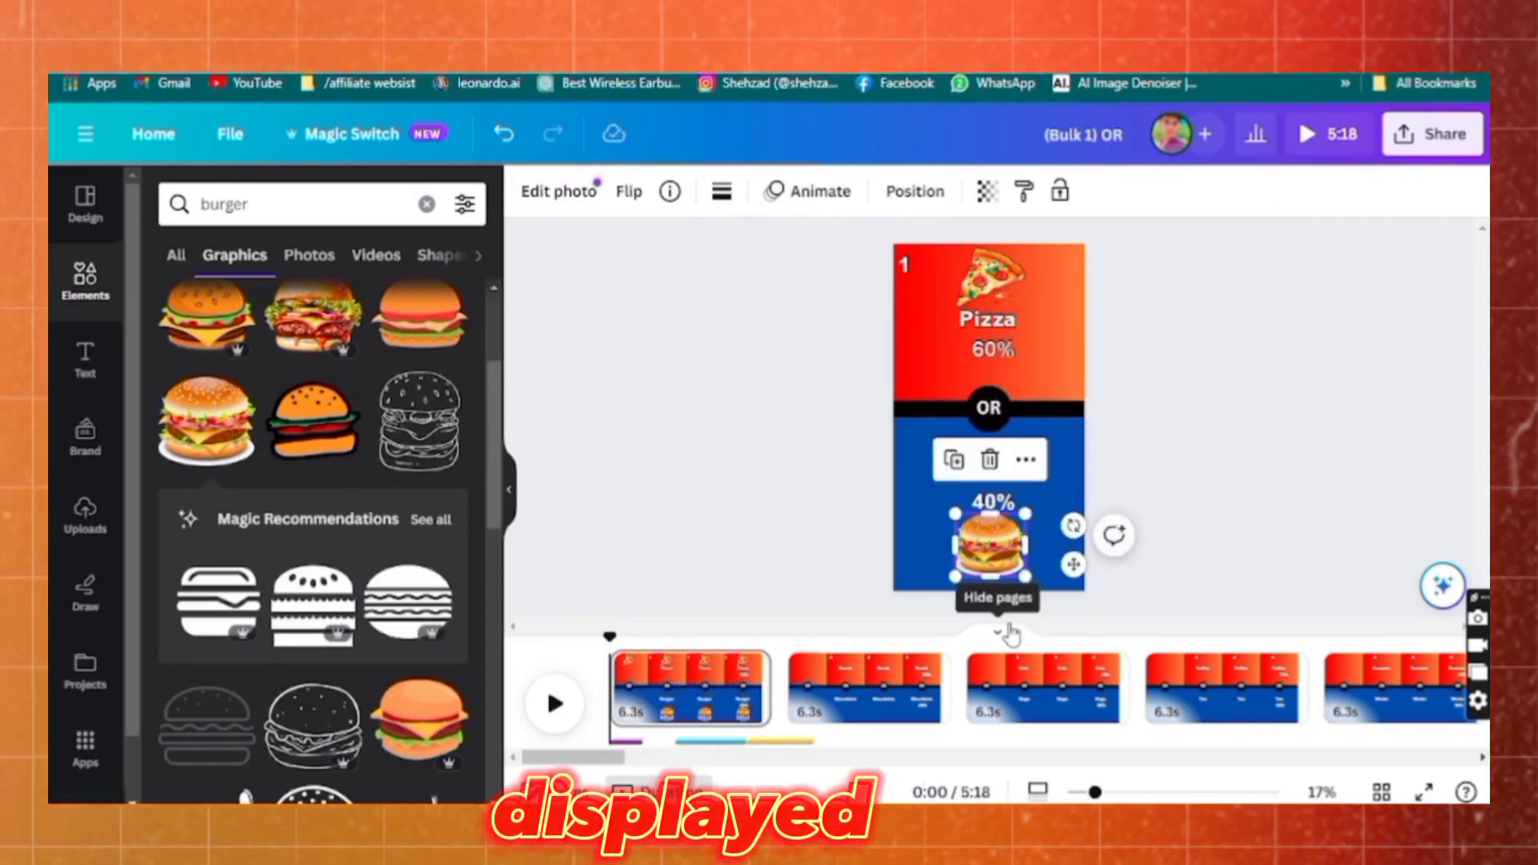
pyautogui.click(809, 532)
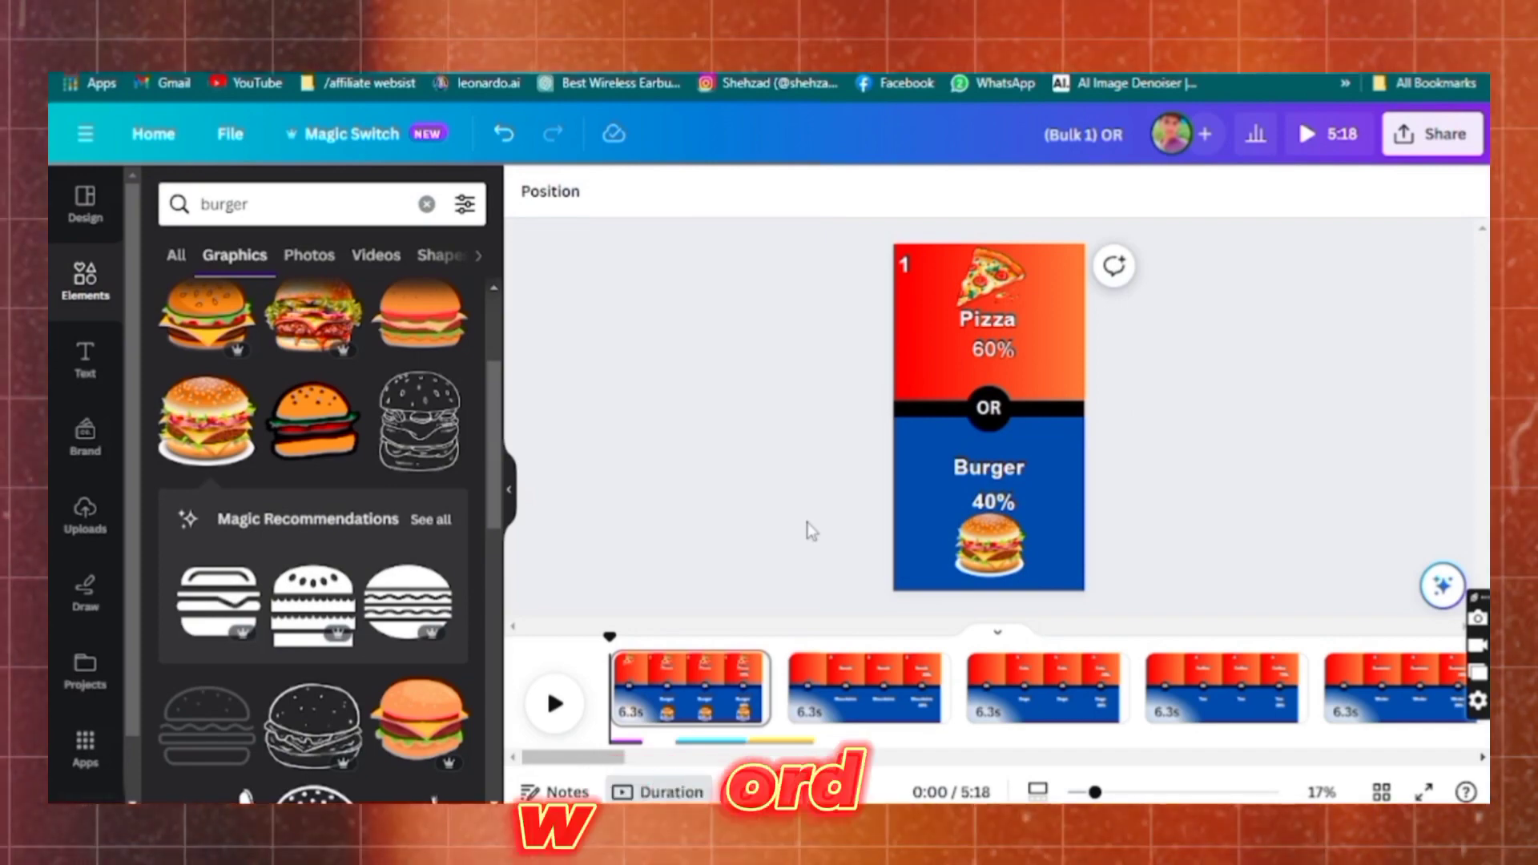
# Trim the start of the burger and pizza graphics' timing so they appear after the first page begins, and preview the playback.
pyautogui.click(987, 544)
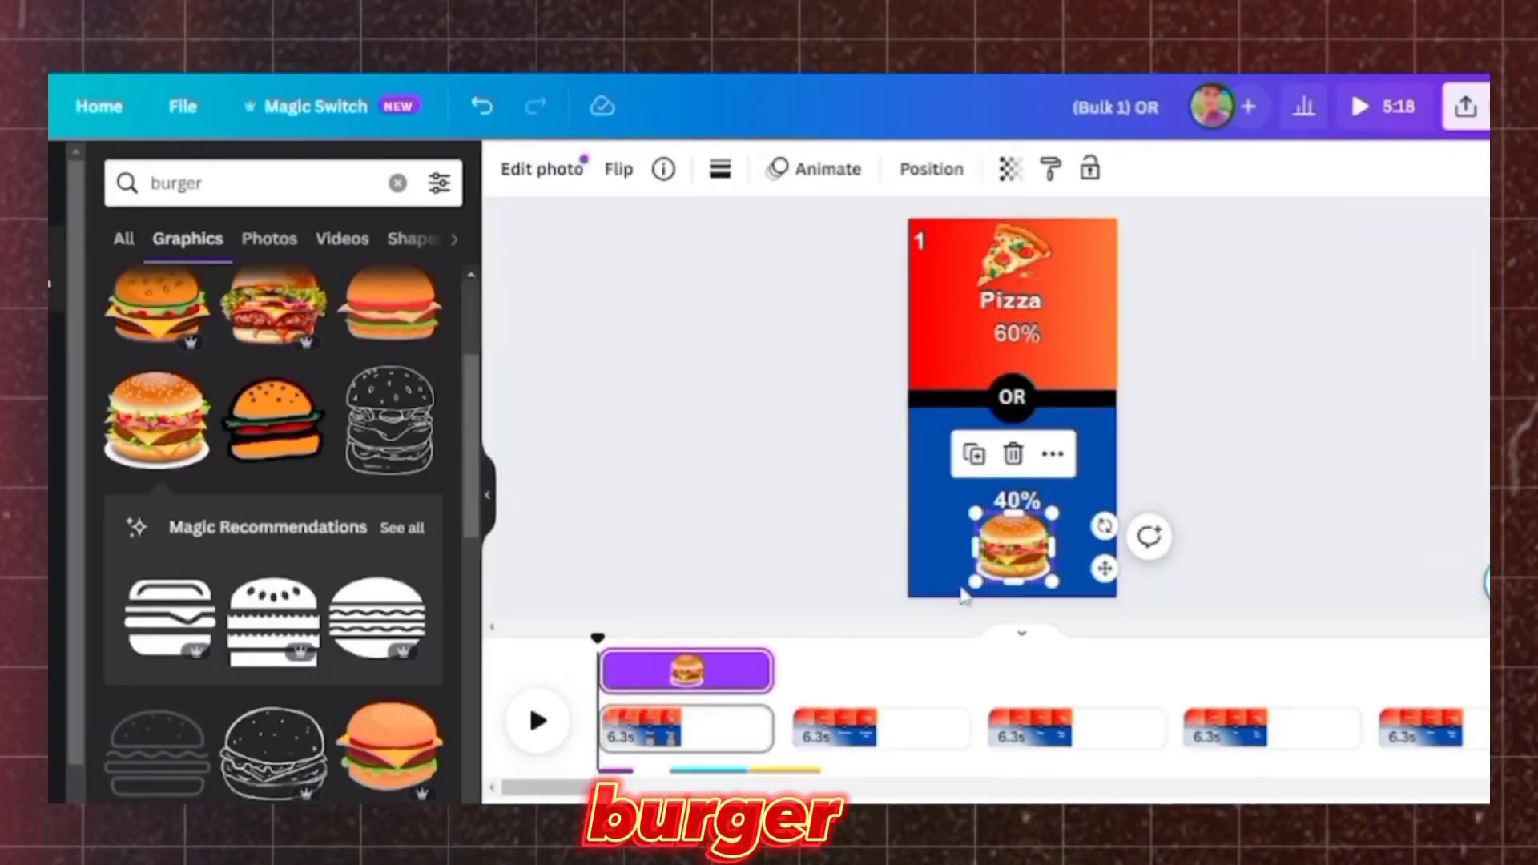
pyautogui.click(548, 711)
pyautogui.click(548, 712)
pyautogui.moveTo(603, 677); pyautogui.dragTo(619, 677)
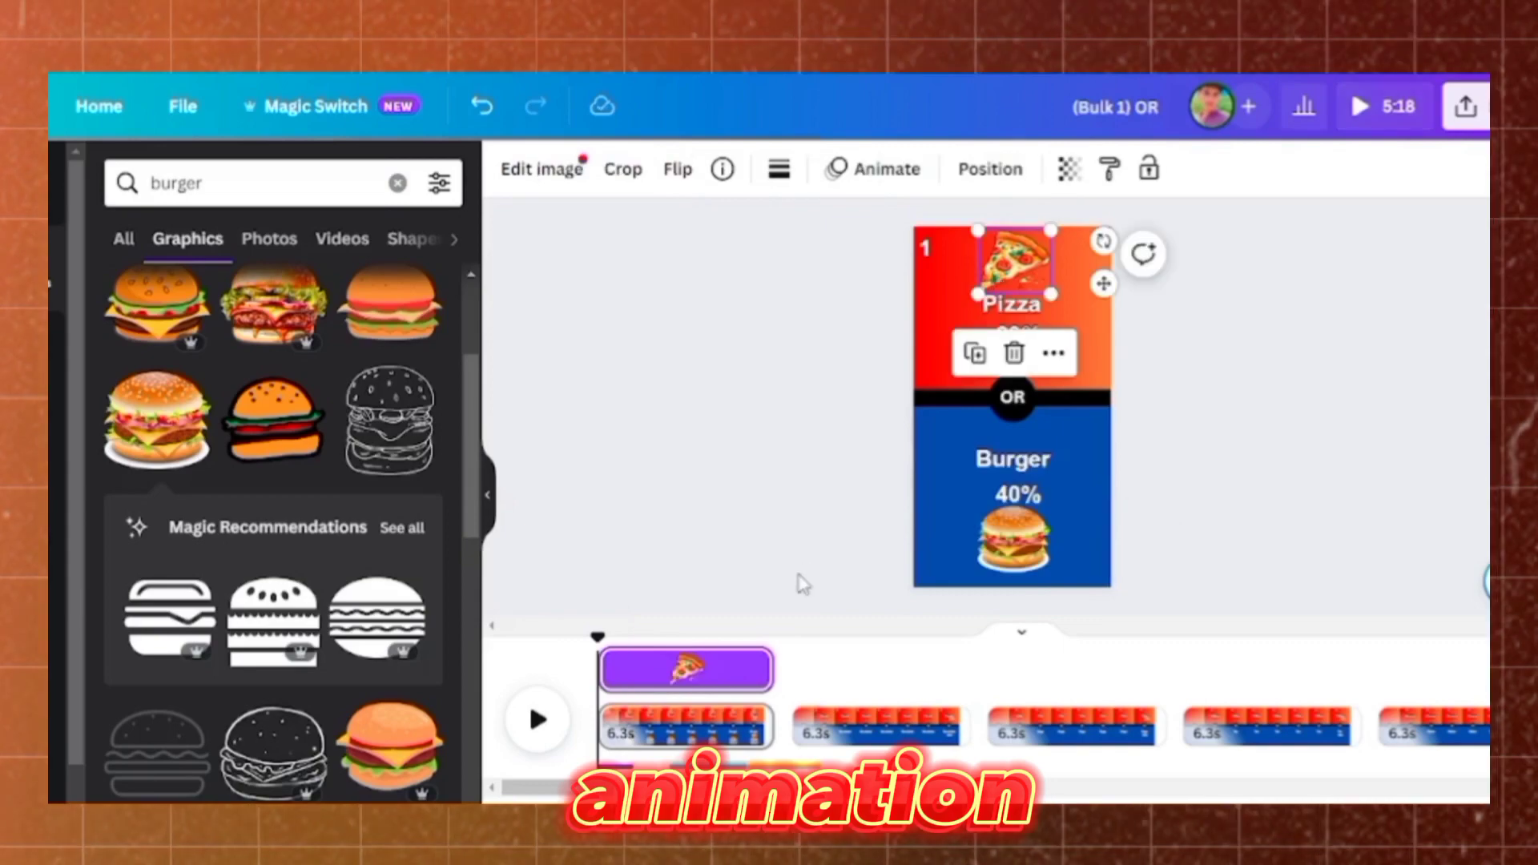
pyautogui.click(538, 720)
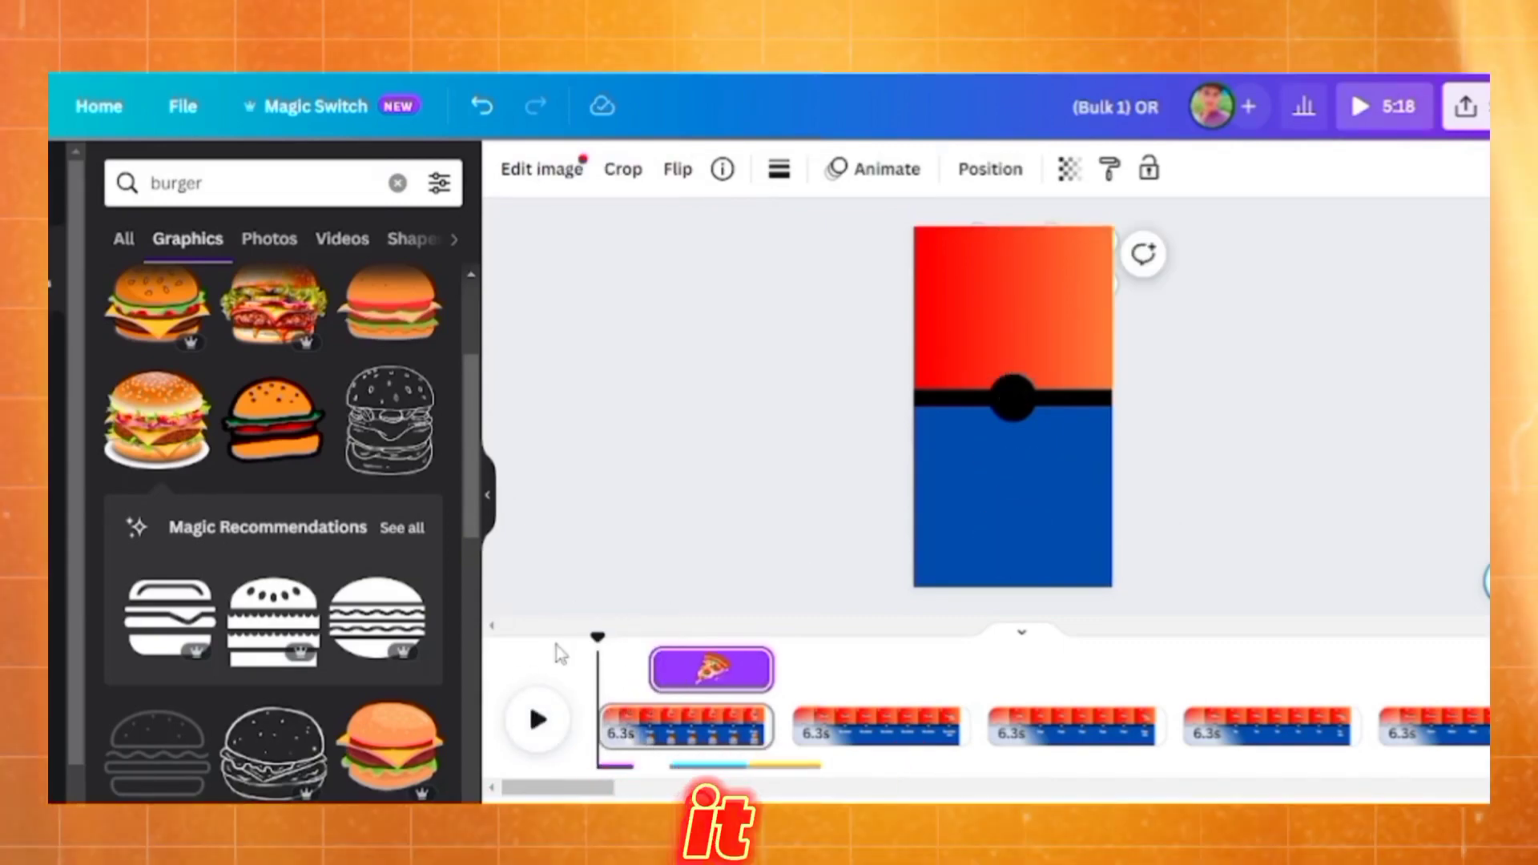
pyautogui.press('space')
# Apply the Pan animation to the burger and pizza graphics on the first page.
pyautogui.click(1013, 538)
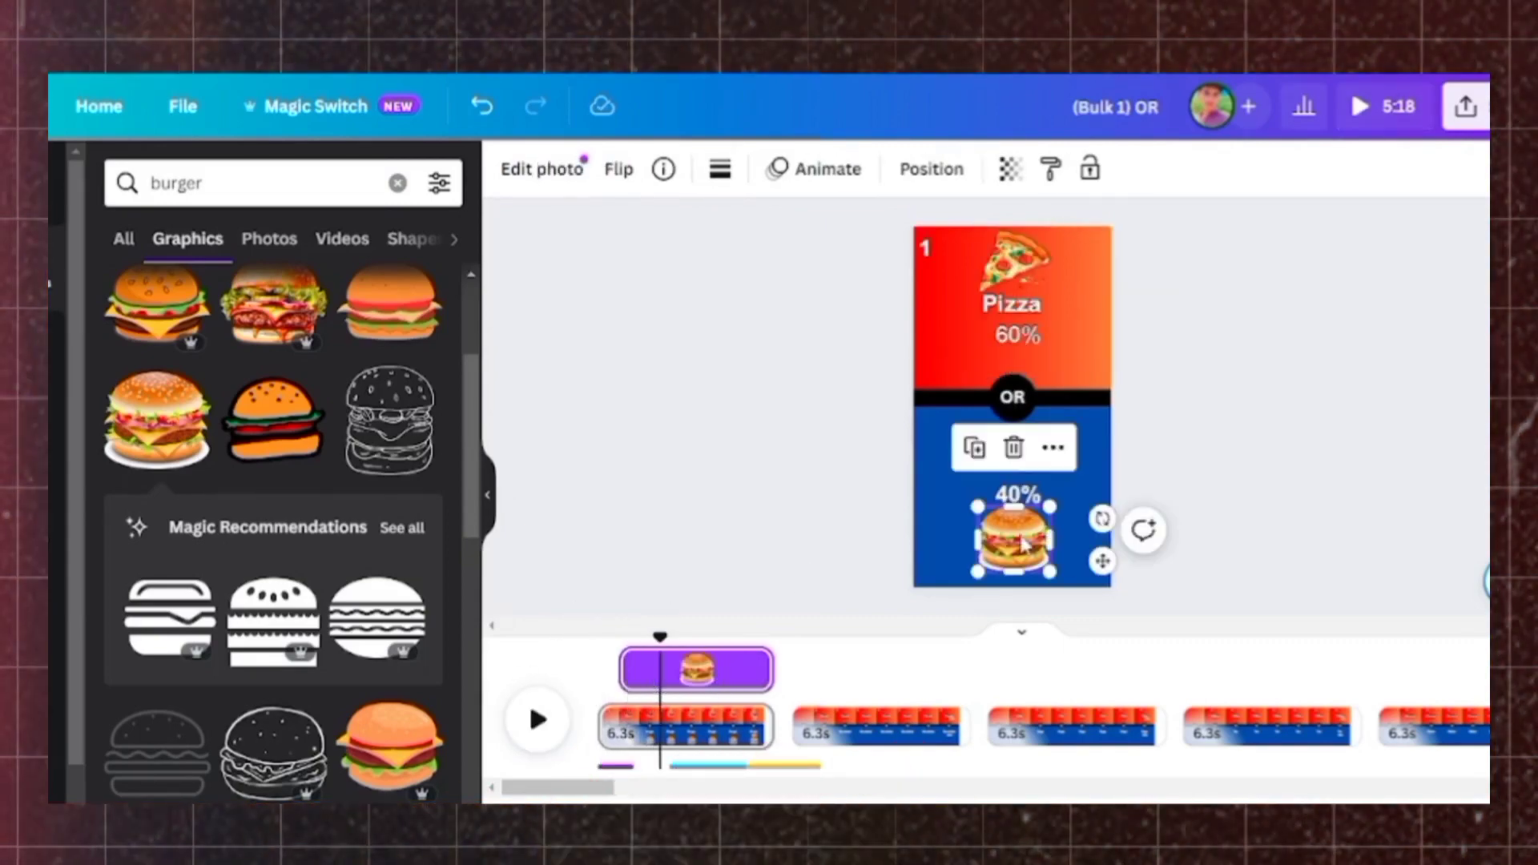
pyautogui.click(837, 168)
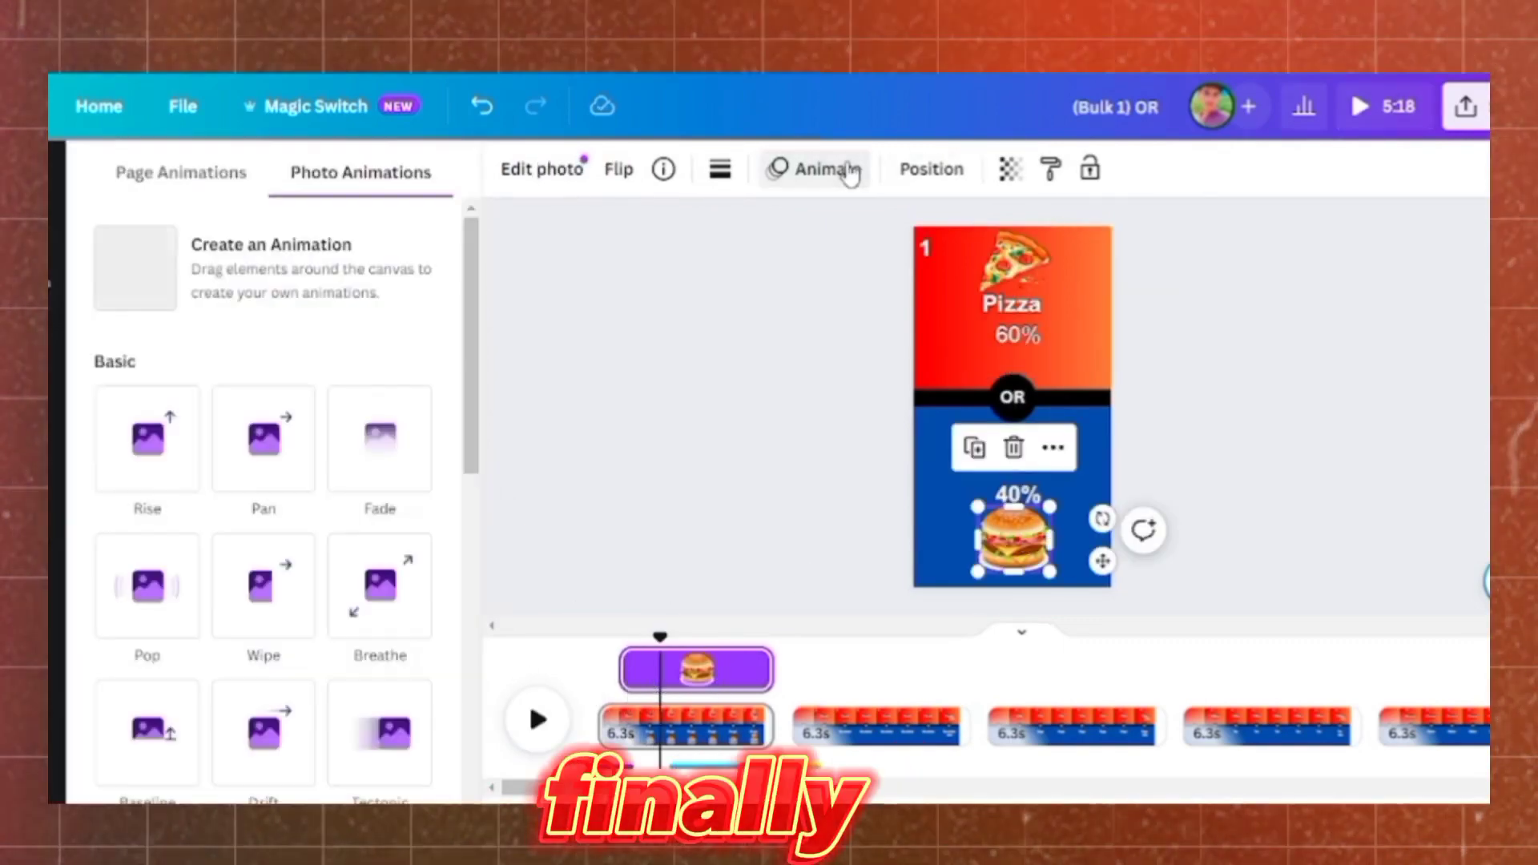
pyautogui.click(278, 493)
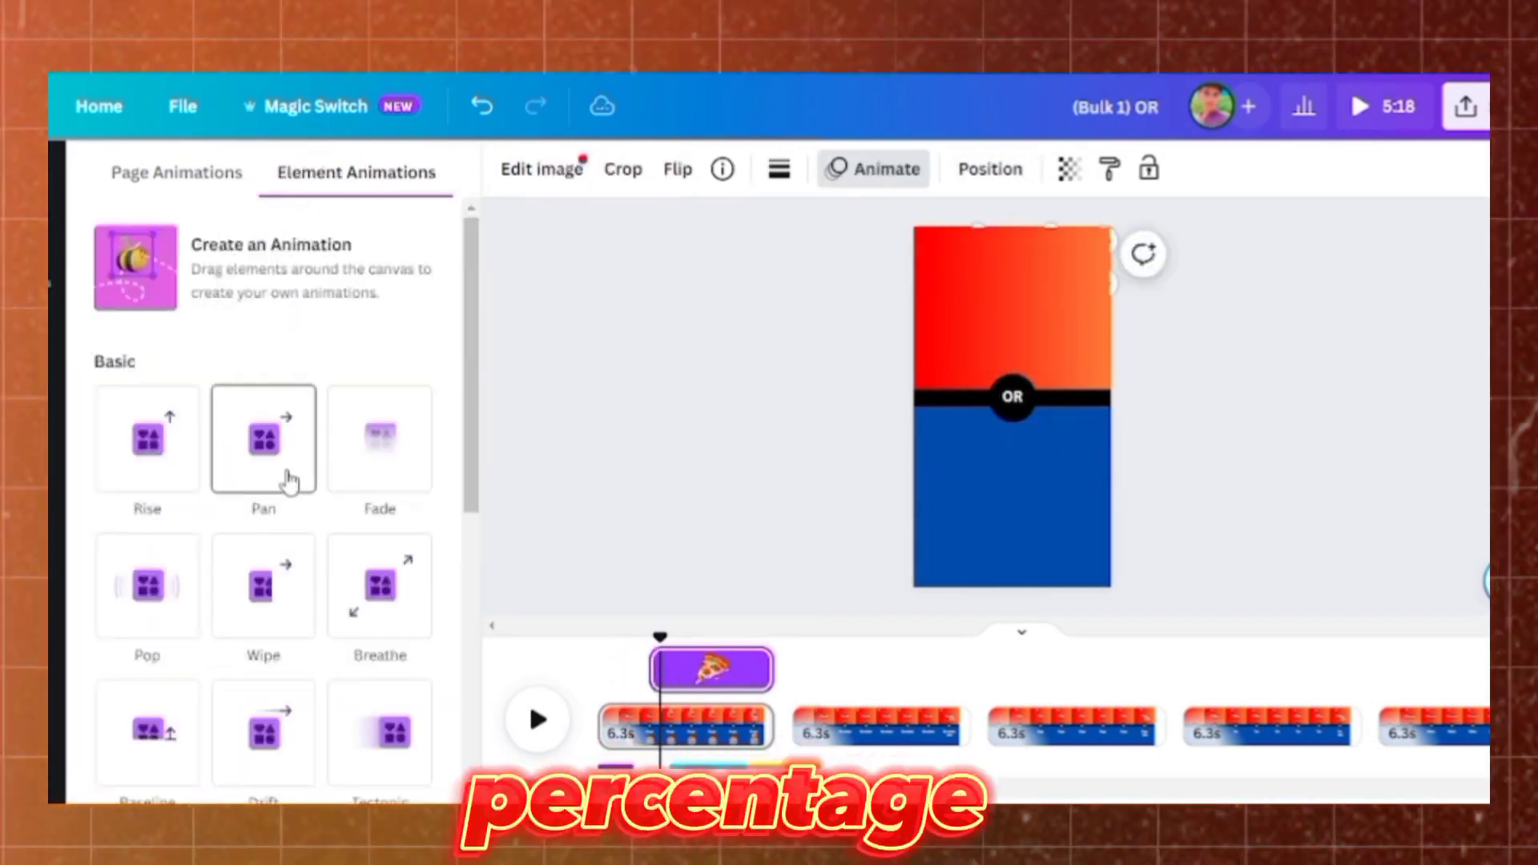
pyautogui.click(288, 480)
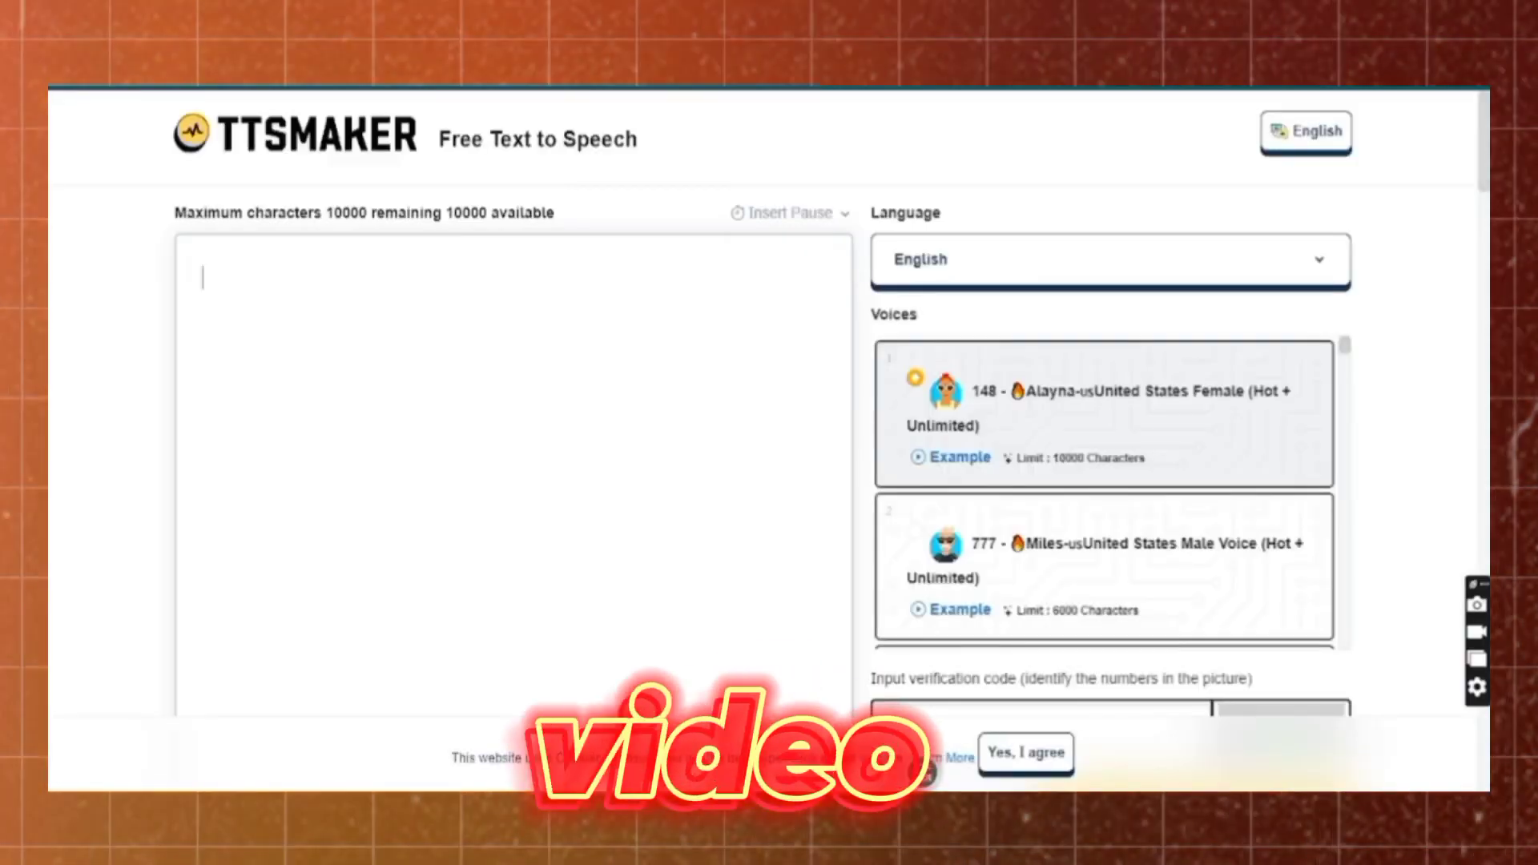
# Switch to TTSMaker, enter "Pizza OR Burger" as the speech text, fill in the verification code and start the conversion.
pyautogui.click(529, 288)
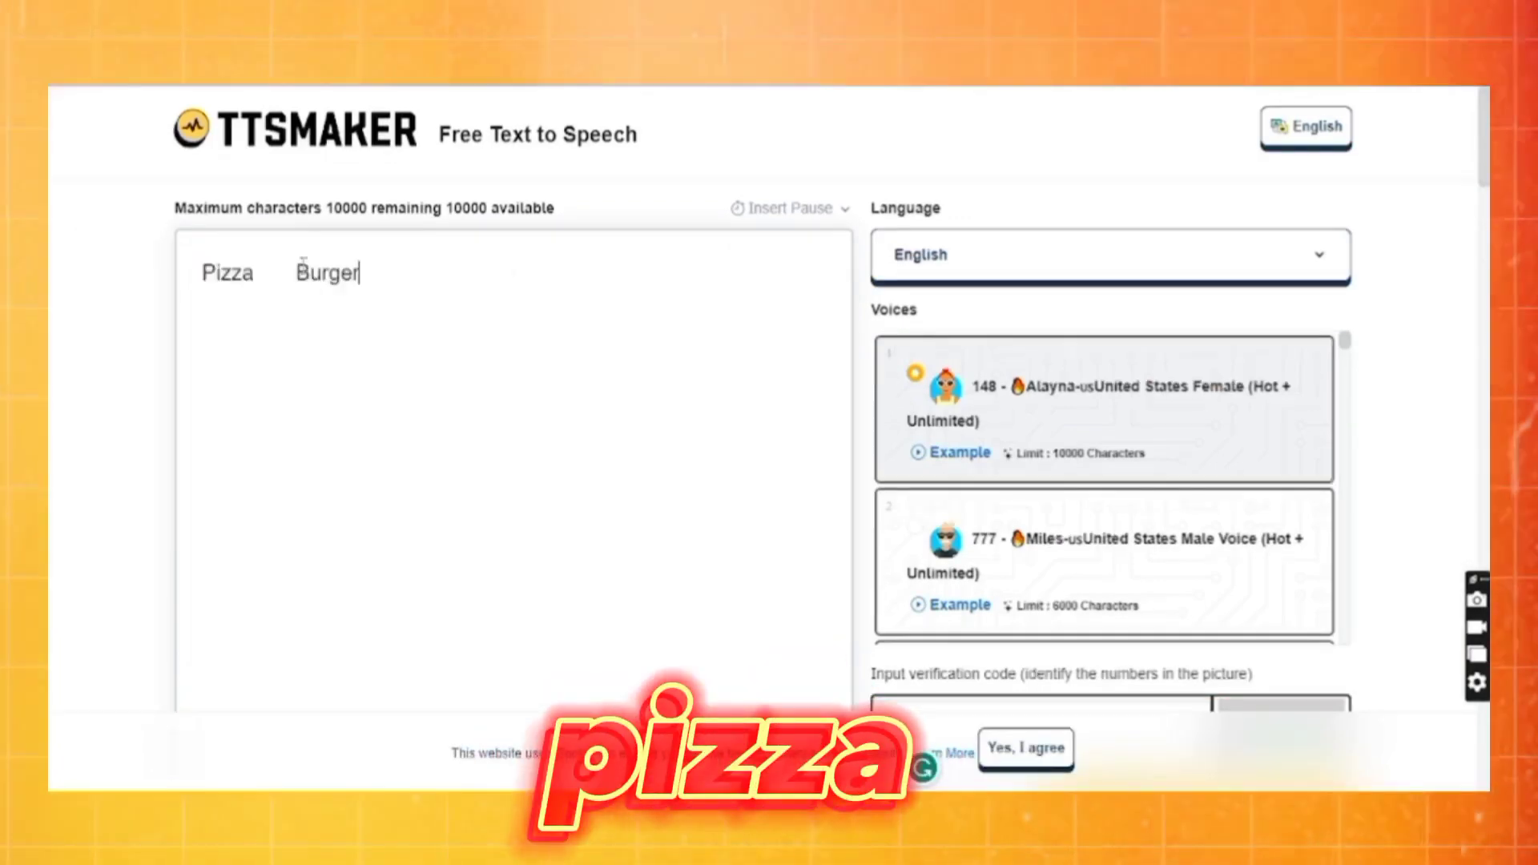
pyautogui.write('OR')
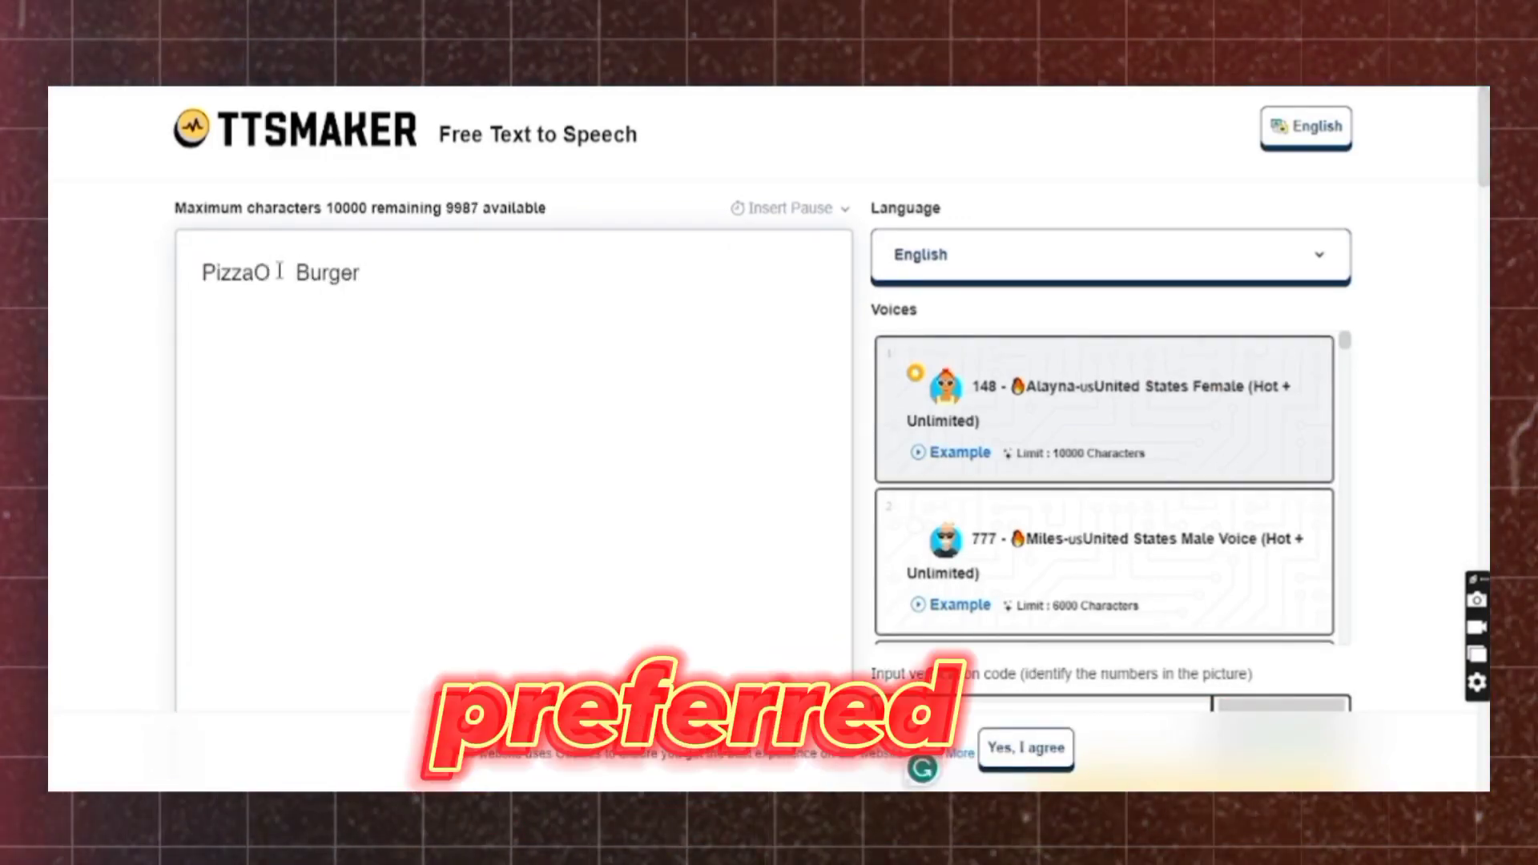
pyautogui.scroll(-4, 813, 313)
pyautogui.click(931, 410)
pyautogui.write('2294')
pyautogui.click(1143, 502)
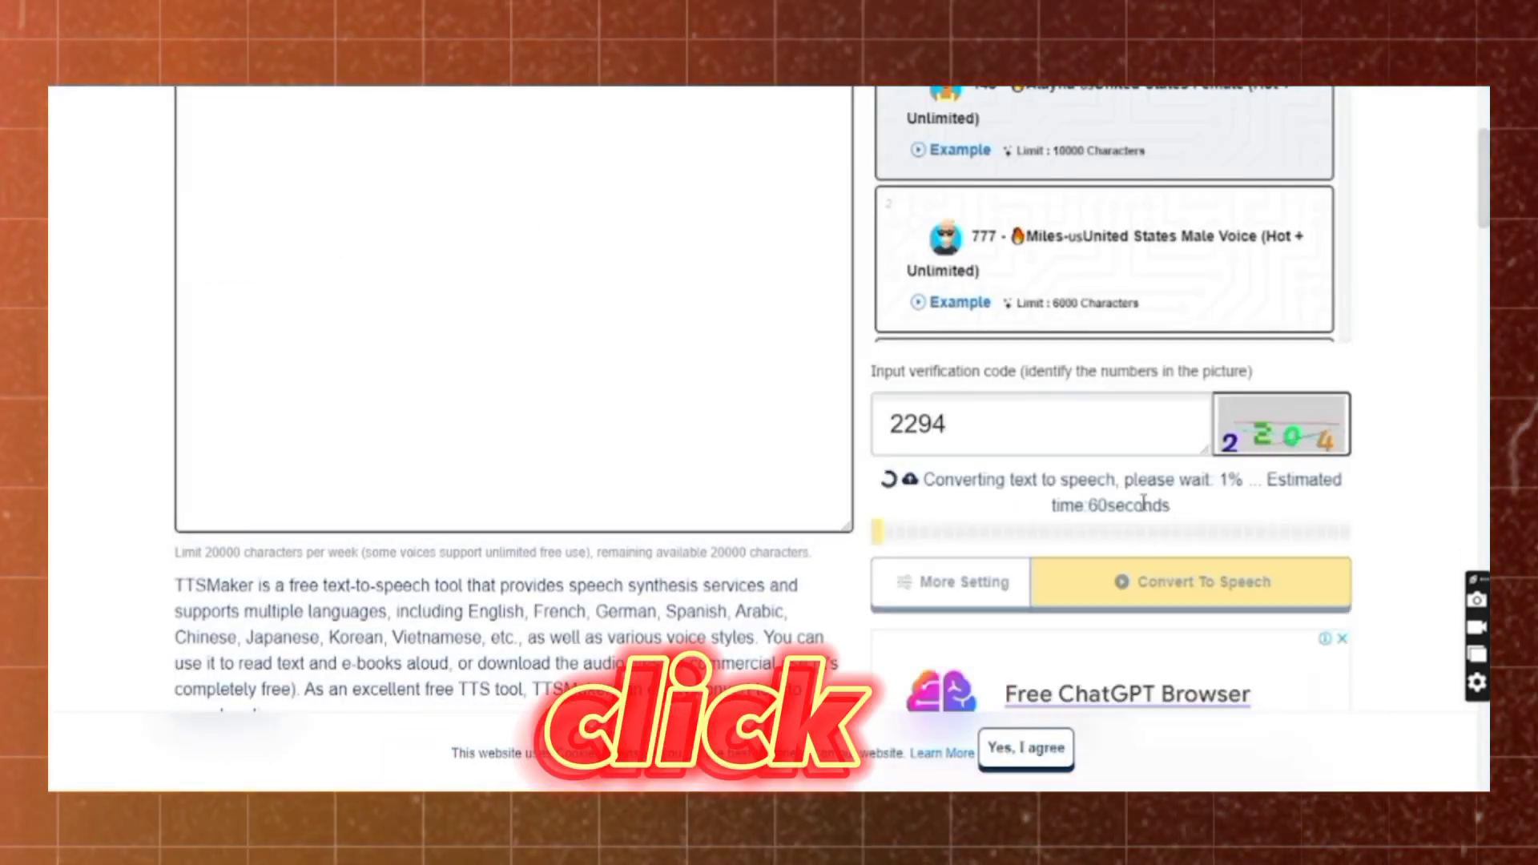
# Enter a new verification code, convert the text to speech and download the voice file.
pyautogui.click(1035, 426)
pyautogui.write('5897')
pyautogui.click(1161, 510)
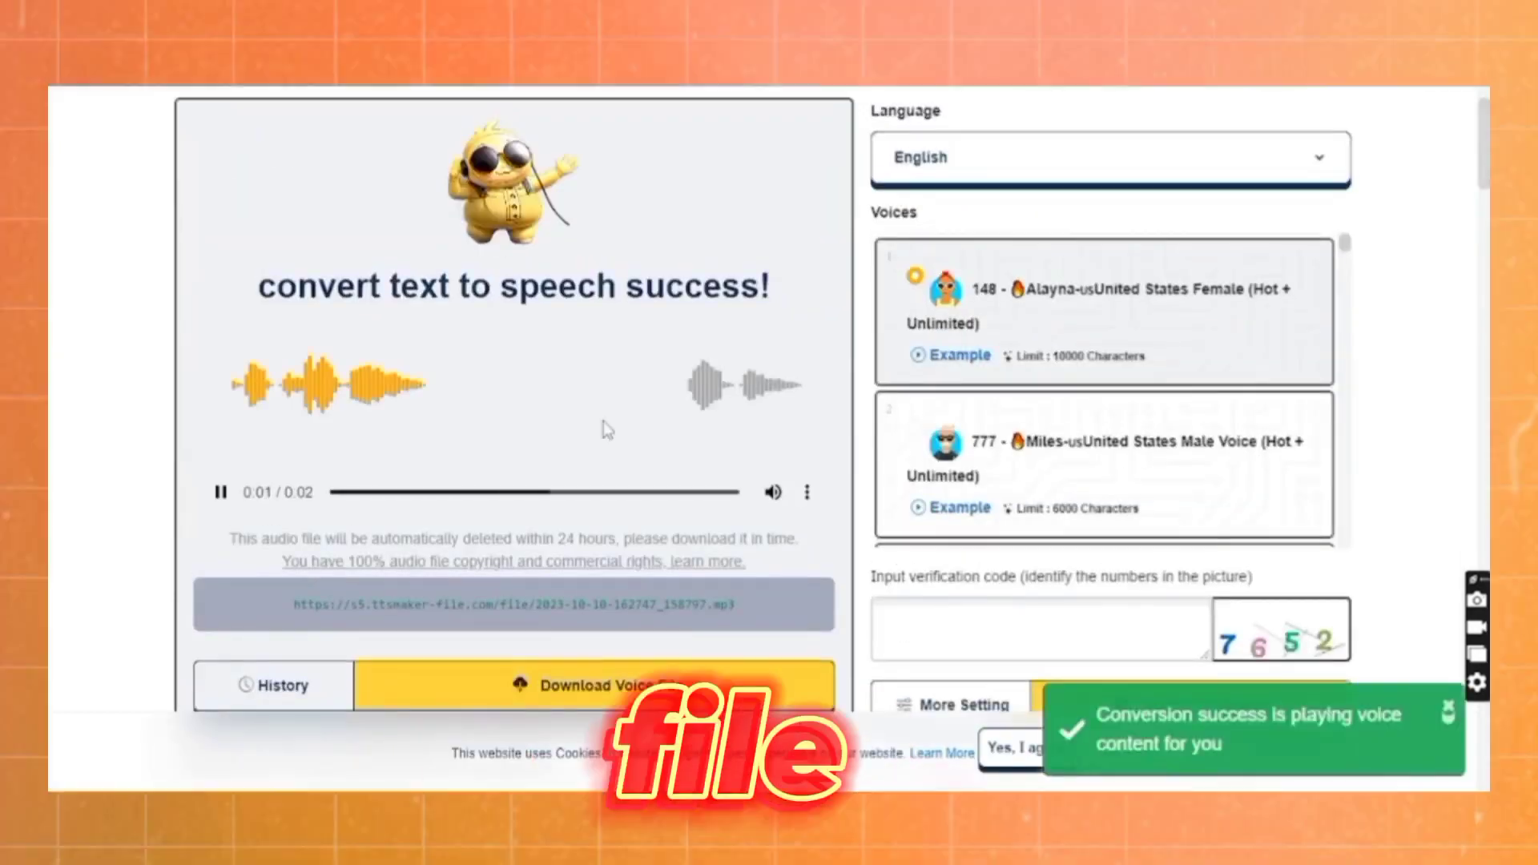
pyautogui.click(593, 685)
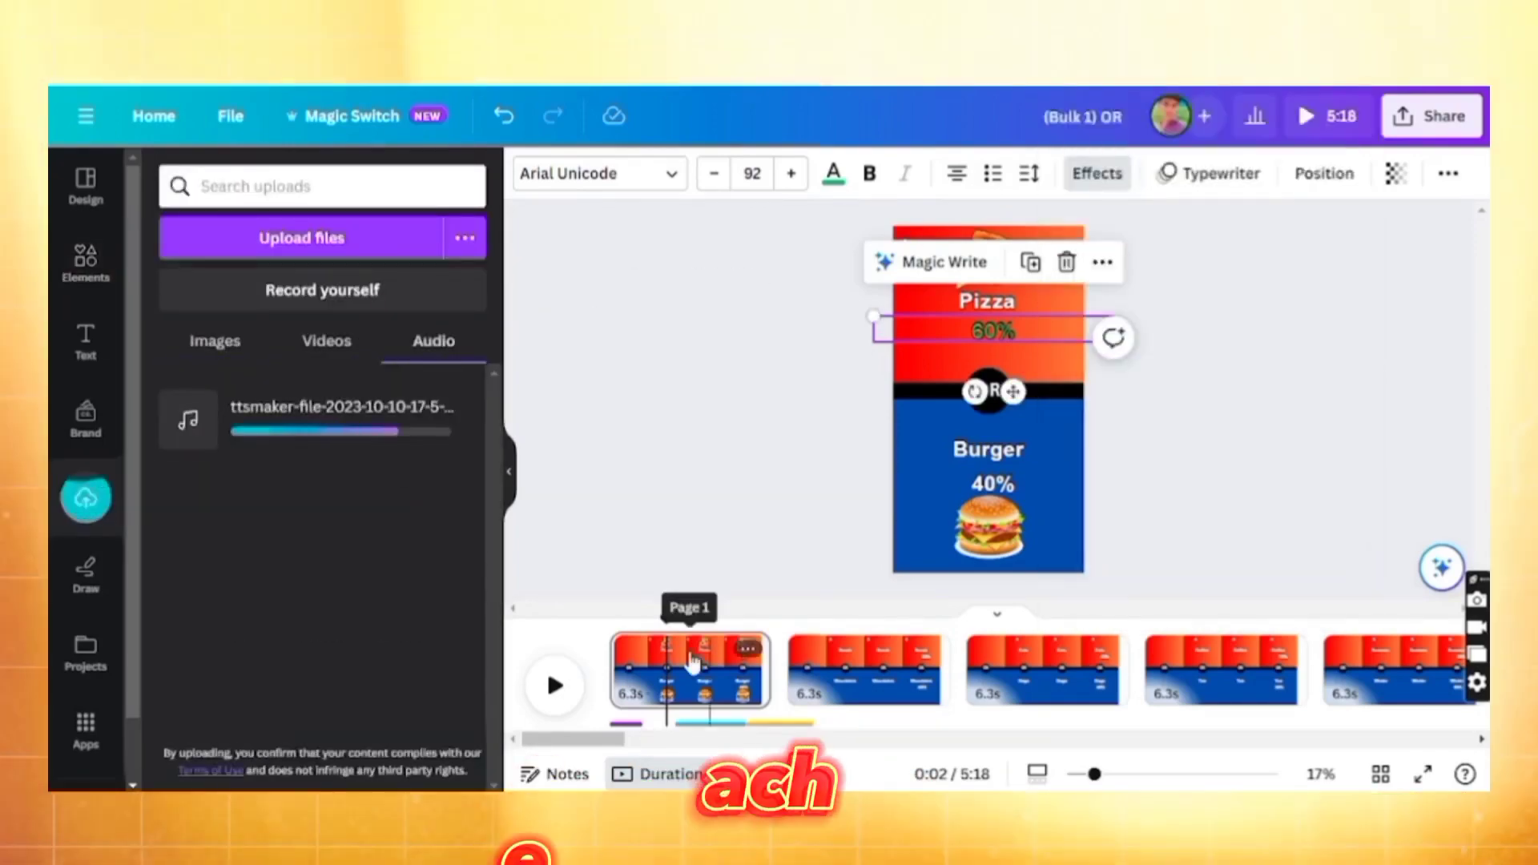
# Switch back to Canva, add the uploaded TTSMaker audio at the start of the first page and preview the playback.
pyautogui.click(389, 421)
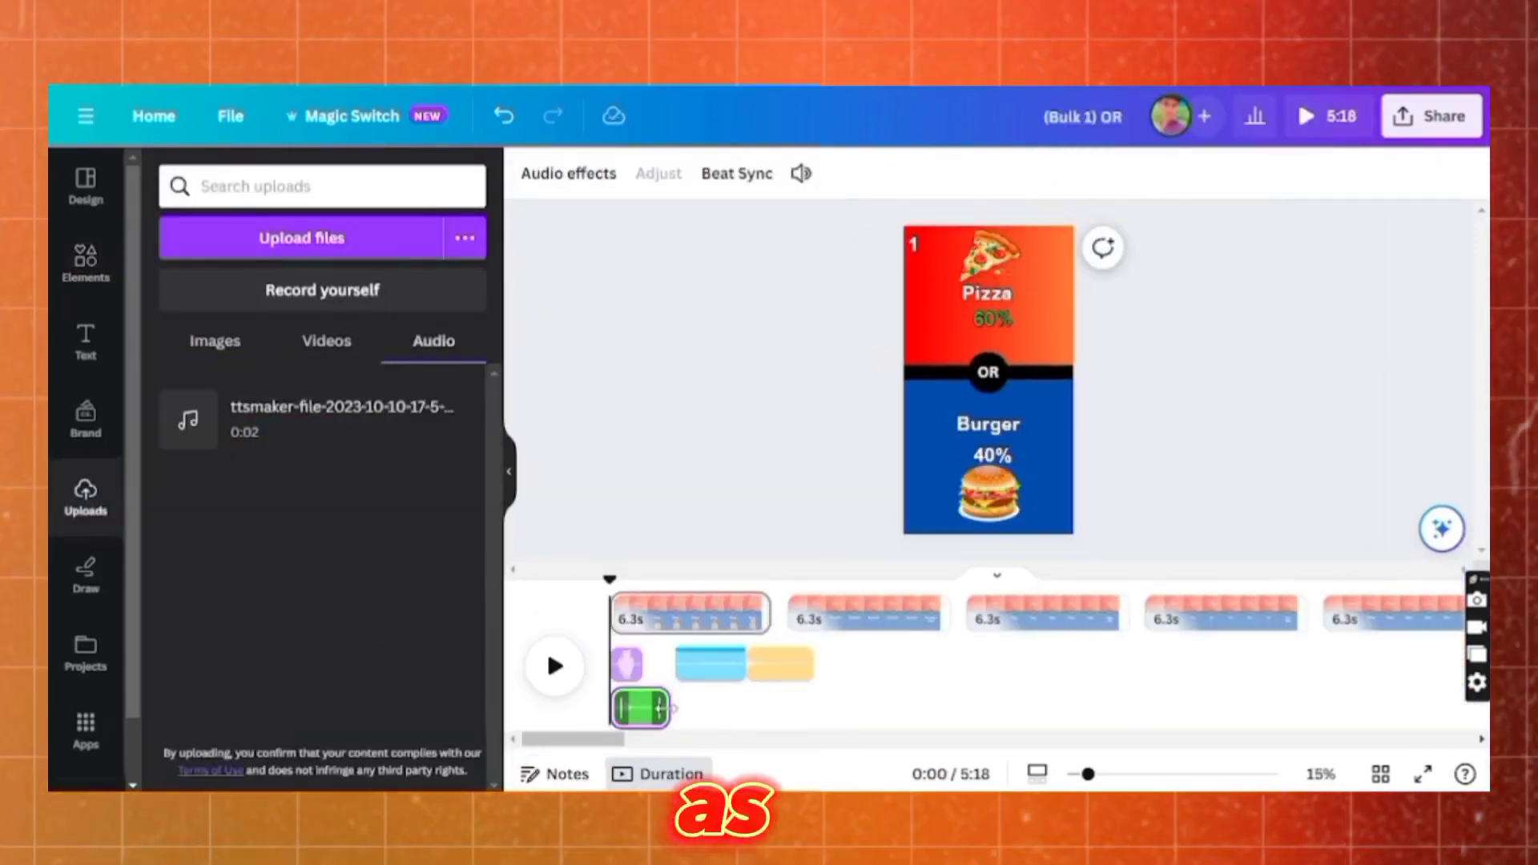
pyautogui.click(559, 665)
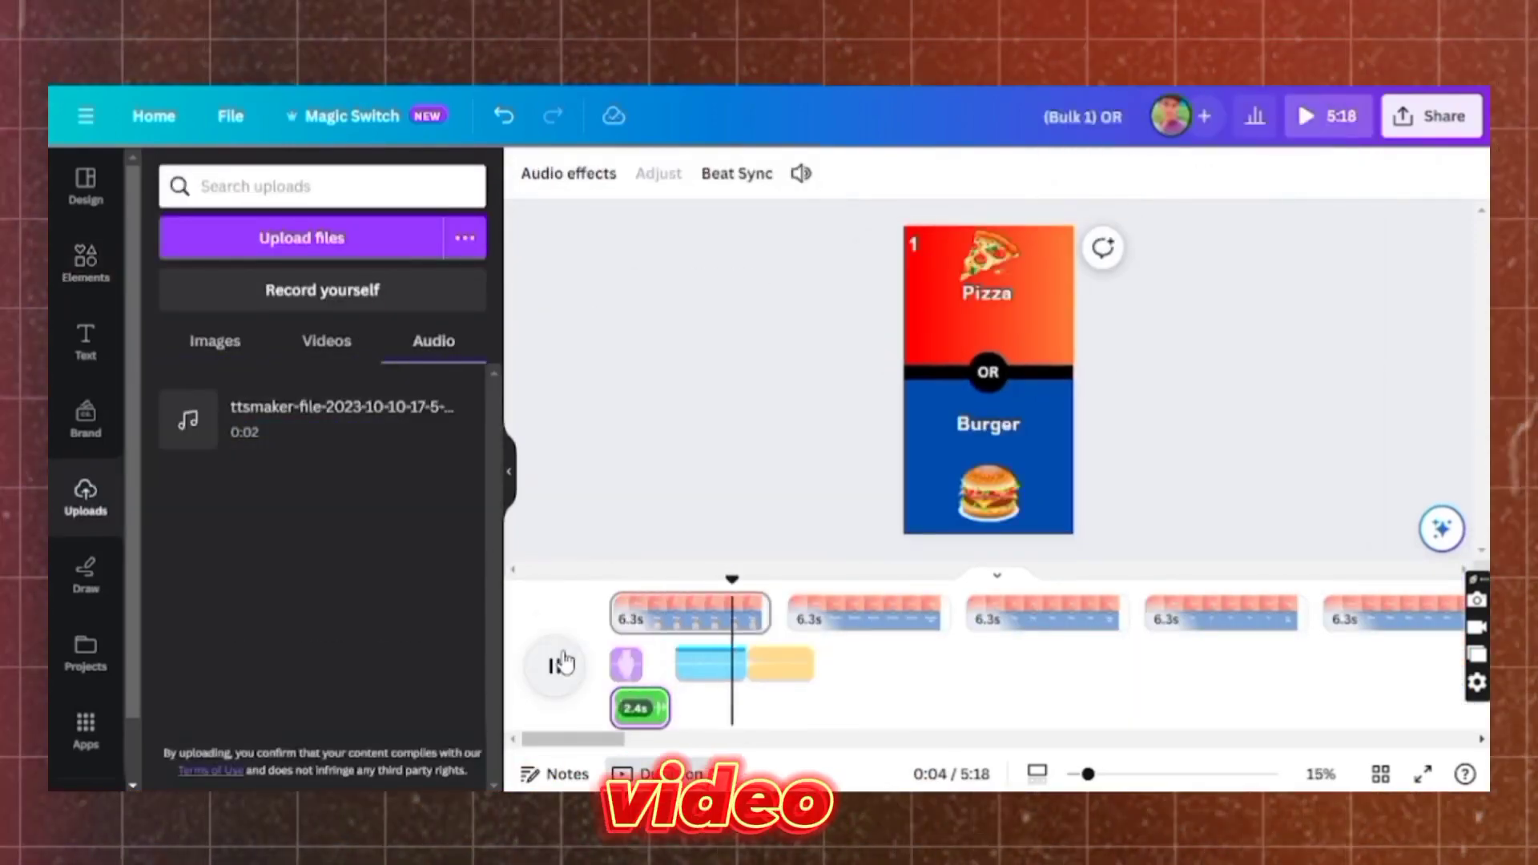
pyautogui.click(563, 663)
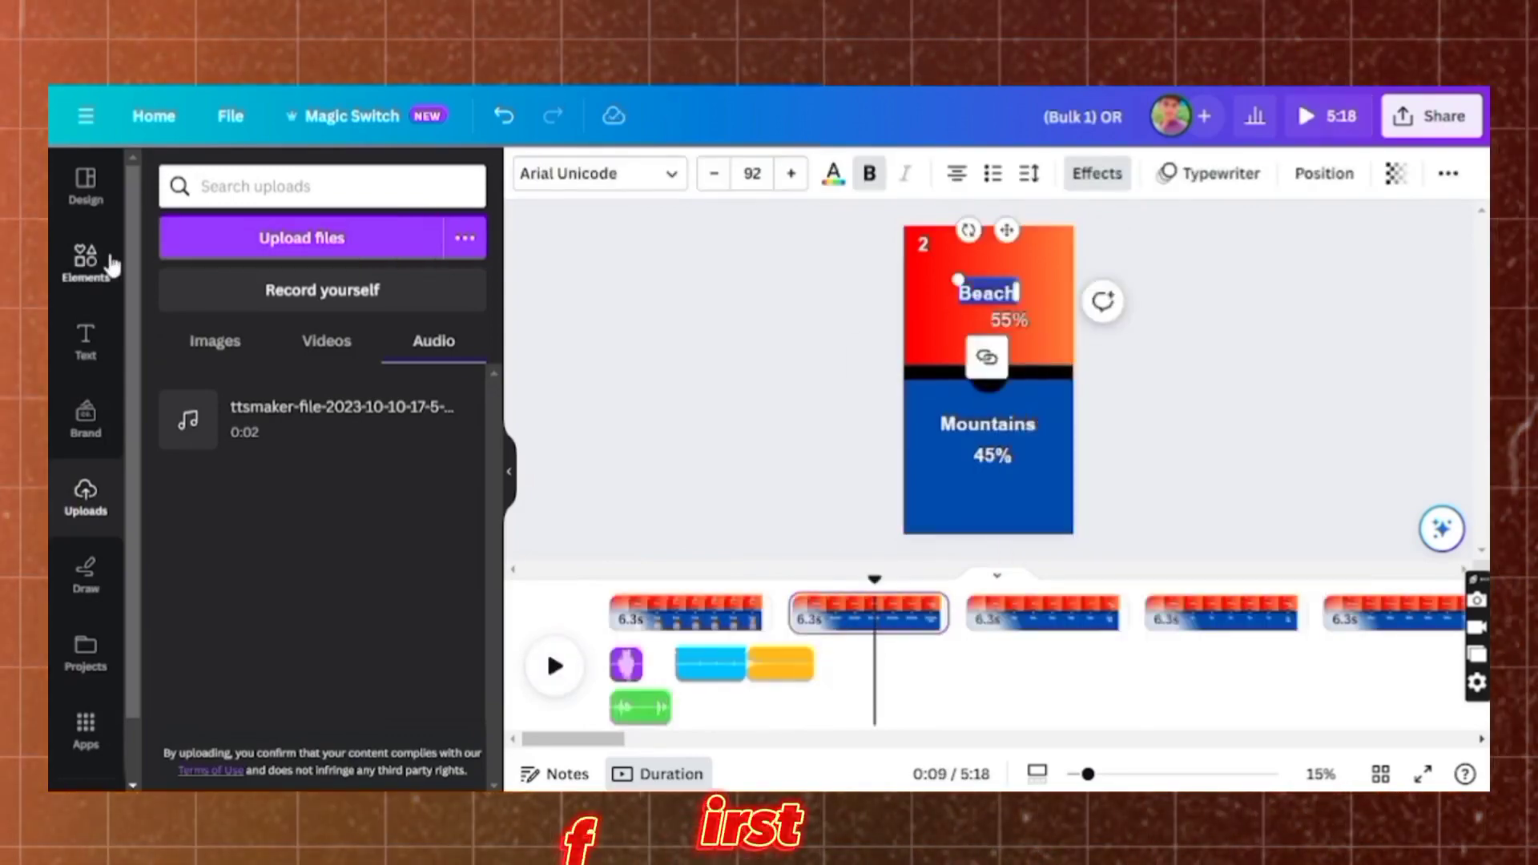
# Search the graphics for "beach", add the palm tree island to page 2 and place it above the Beach text.
pyautogui.rightClick(227, 193)
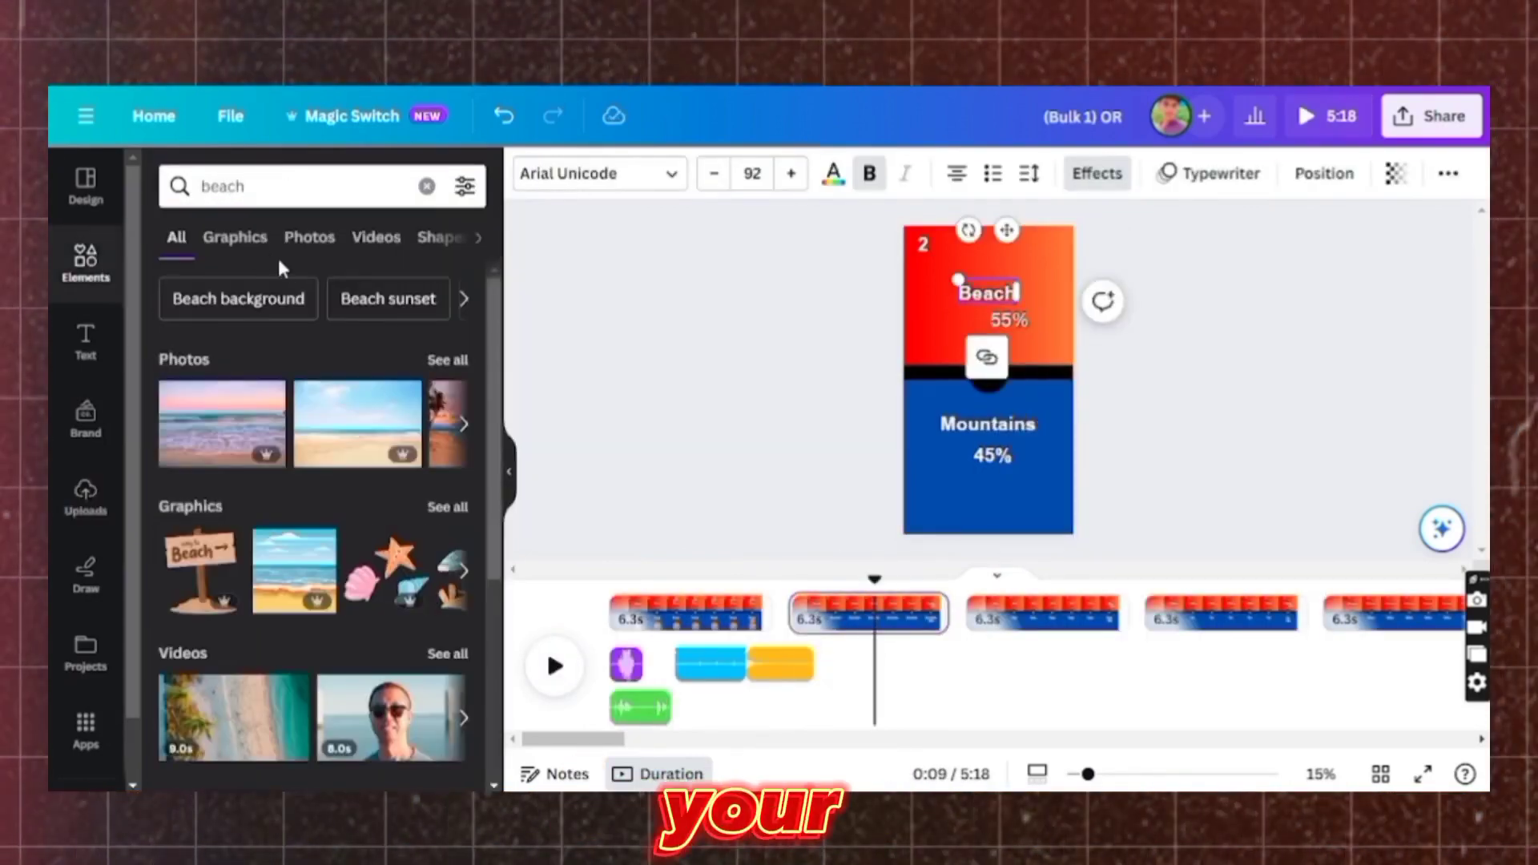
pyautogui.click(234, 237)
pyautogui.click(313, 611)
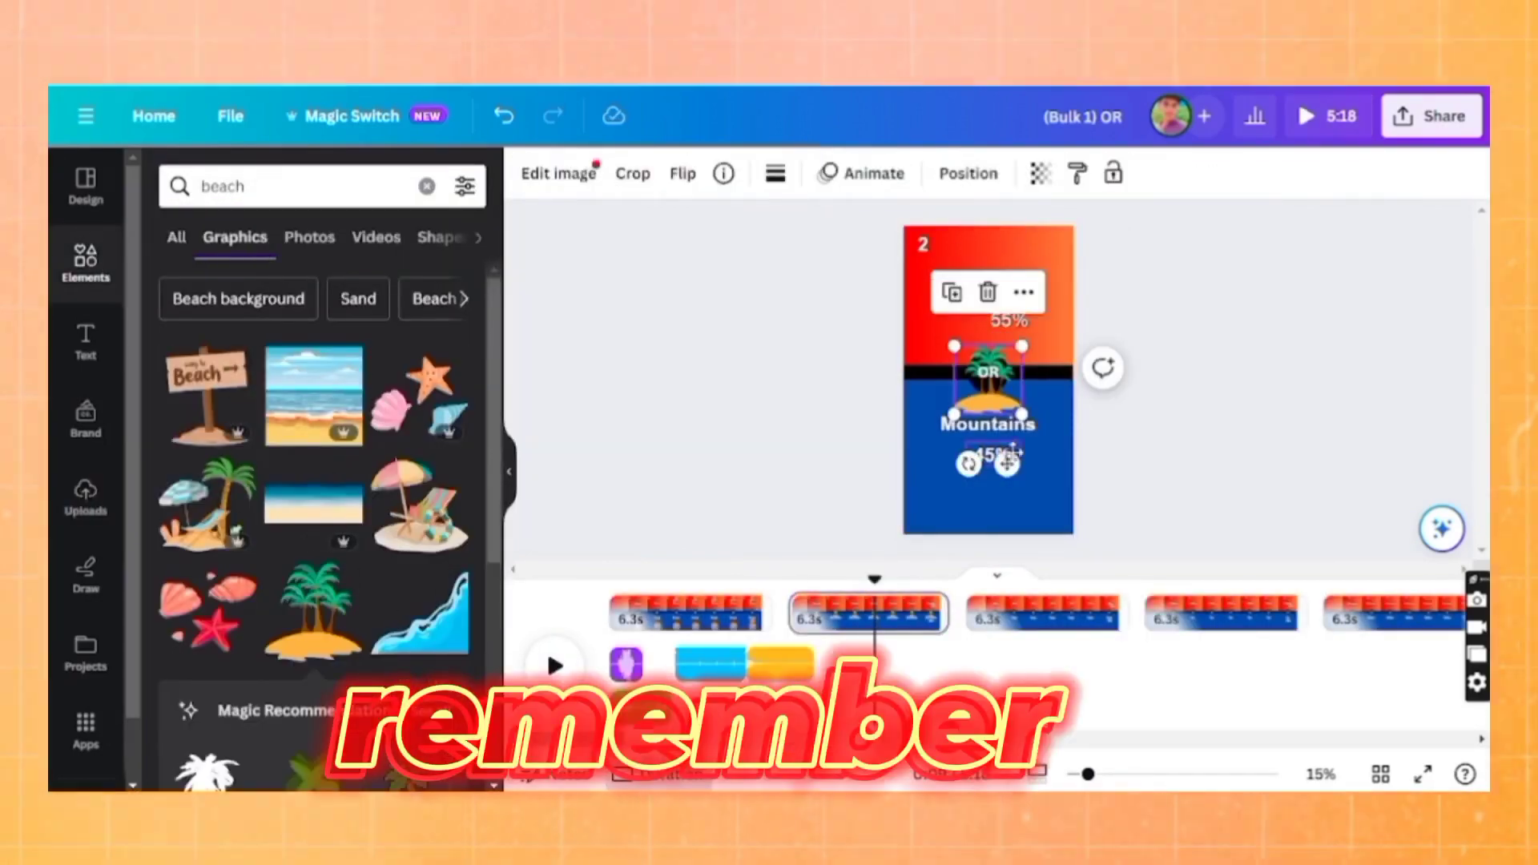
pyautogui.moveTo(988, 360); pyautogui.dragTo(984, 260)
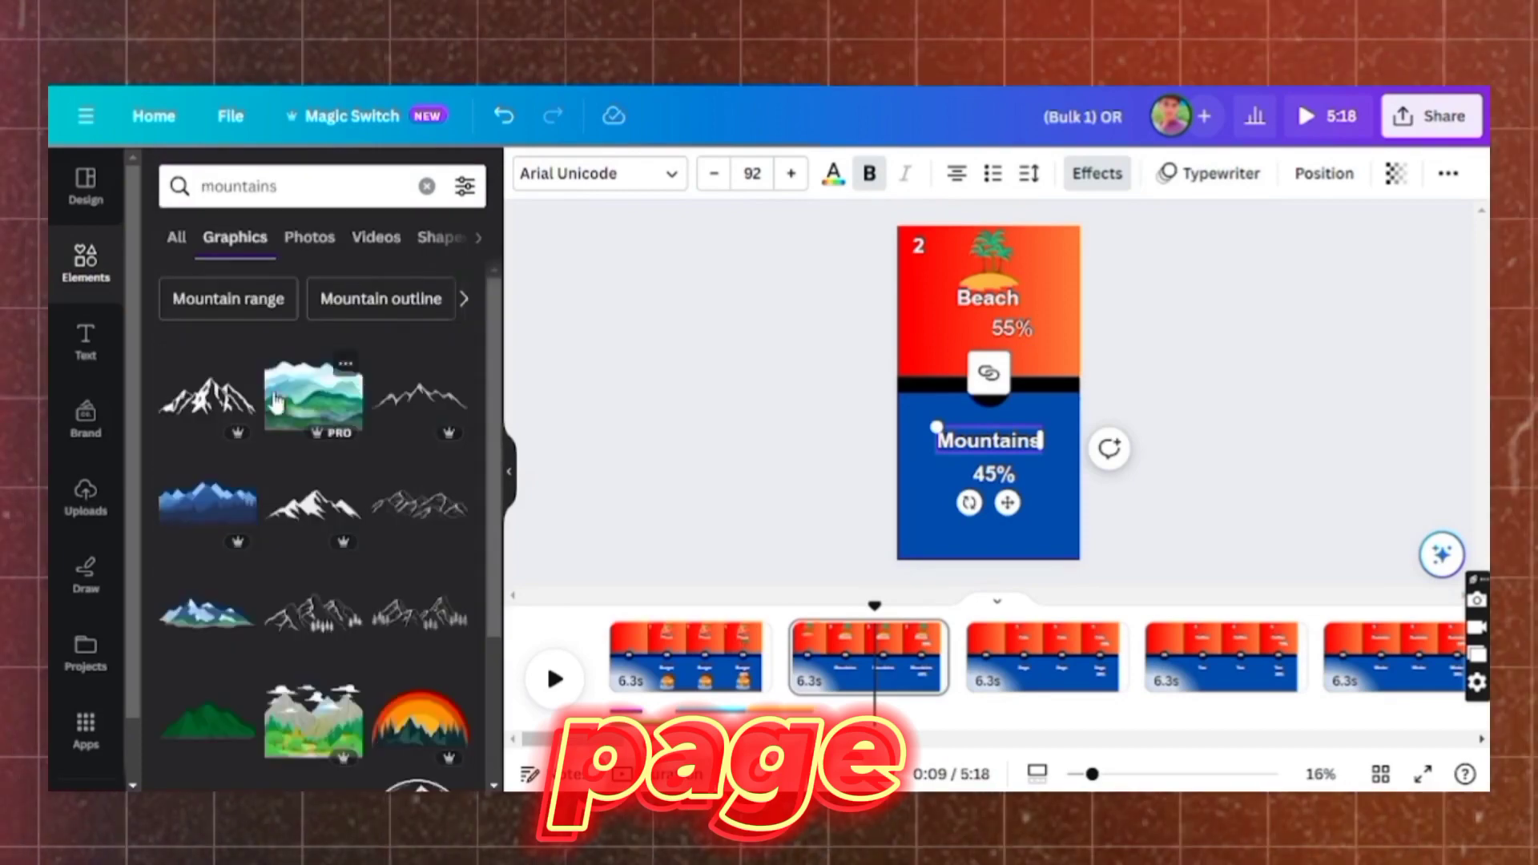
# Add the green mountain graphic from the "mountains" results to page 2, place it beneath the 45% text and resize it.
pyautogui.click(216, 731)
pyautogui.moveTo(988, 393); pyautogui.dragTo(915, 499)
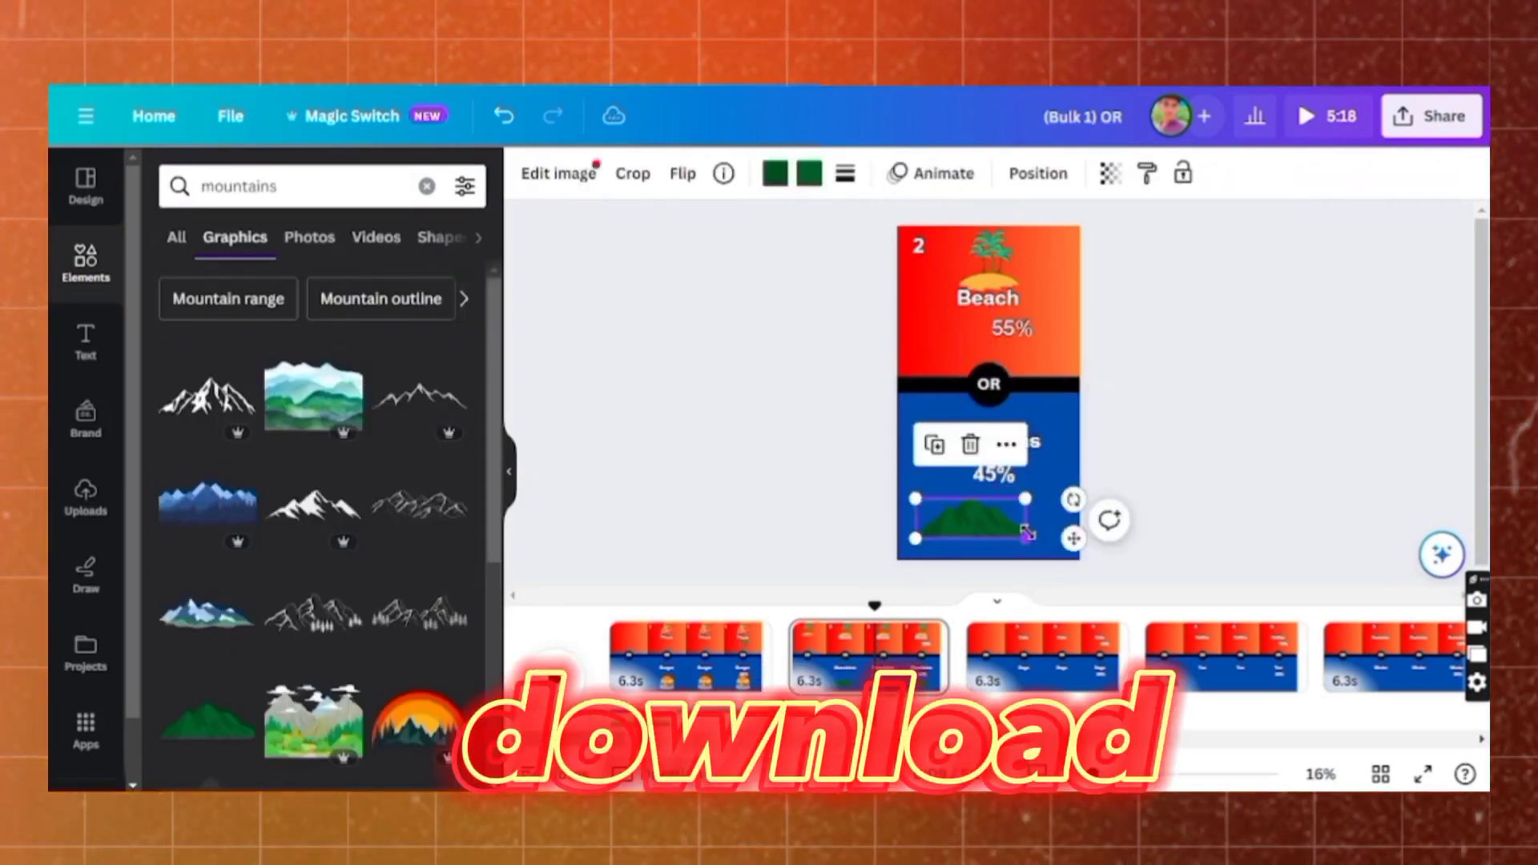
pyautogui.moveTo(1026, 539); pyautogui.dragTo(1062, 553)
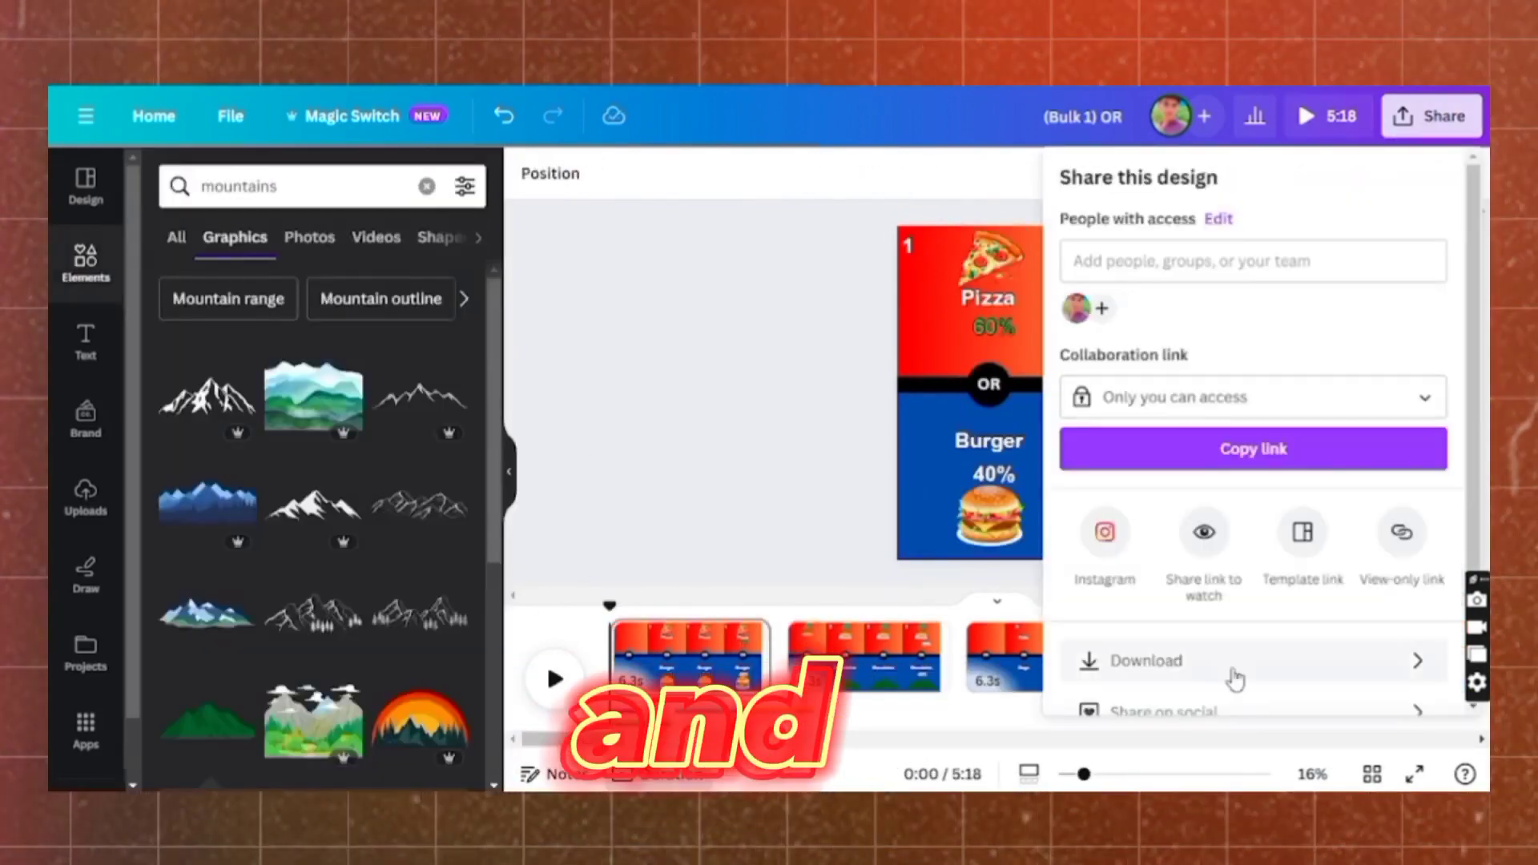
# Open the download options for the finished design.
pyautogui.click(1236, 669)
pyautogui.scroll(-2, 1238, 488)
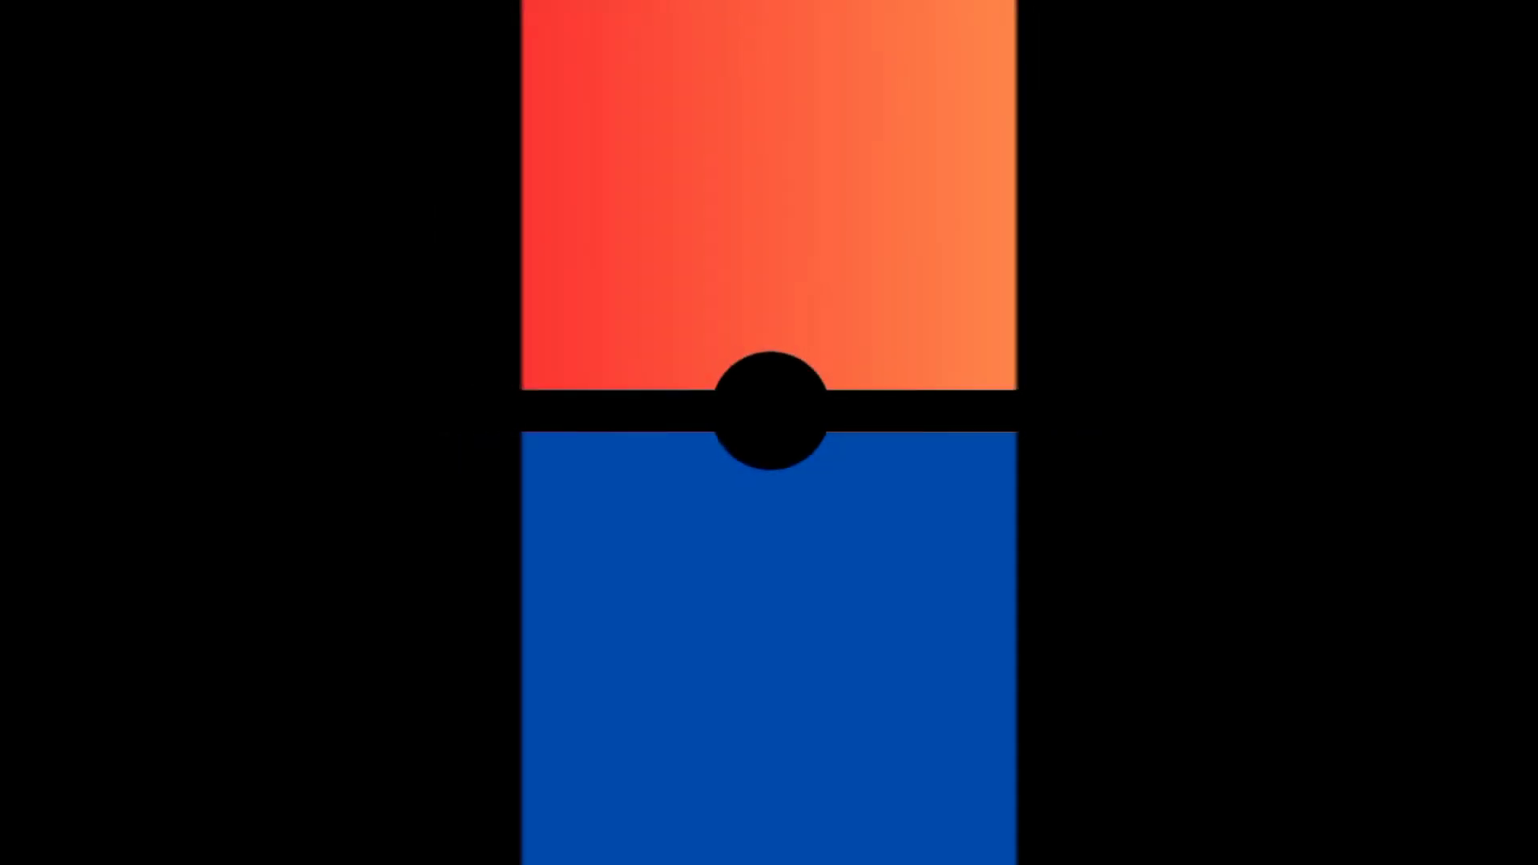